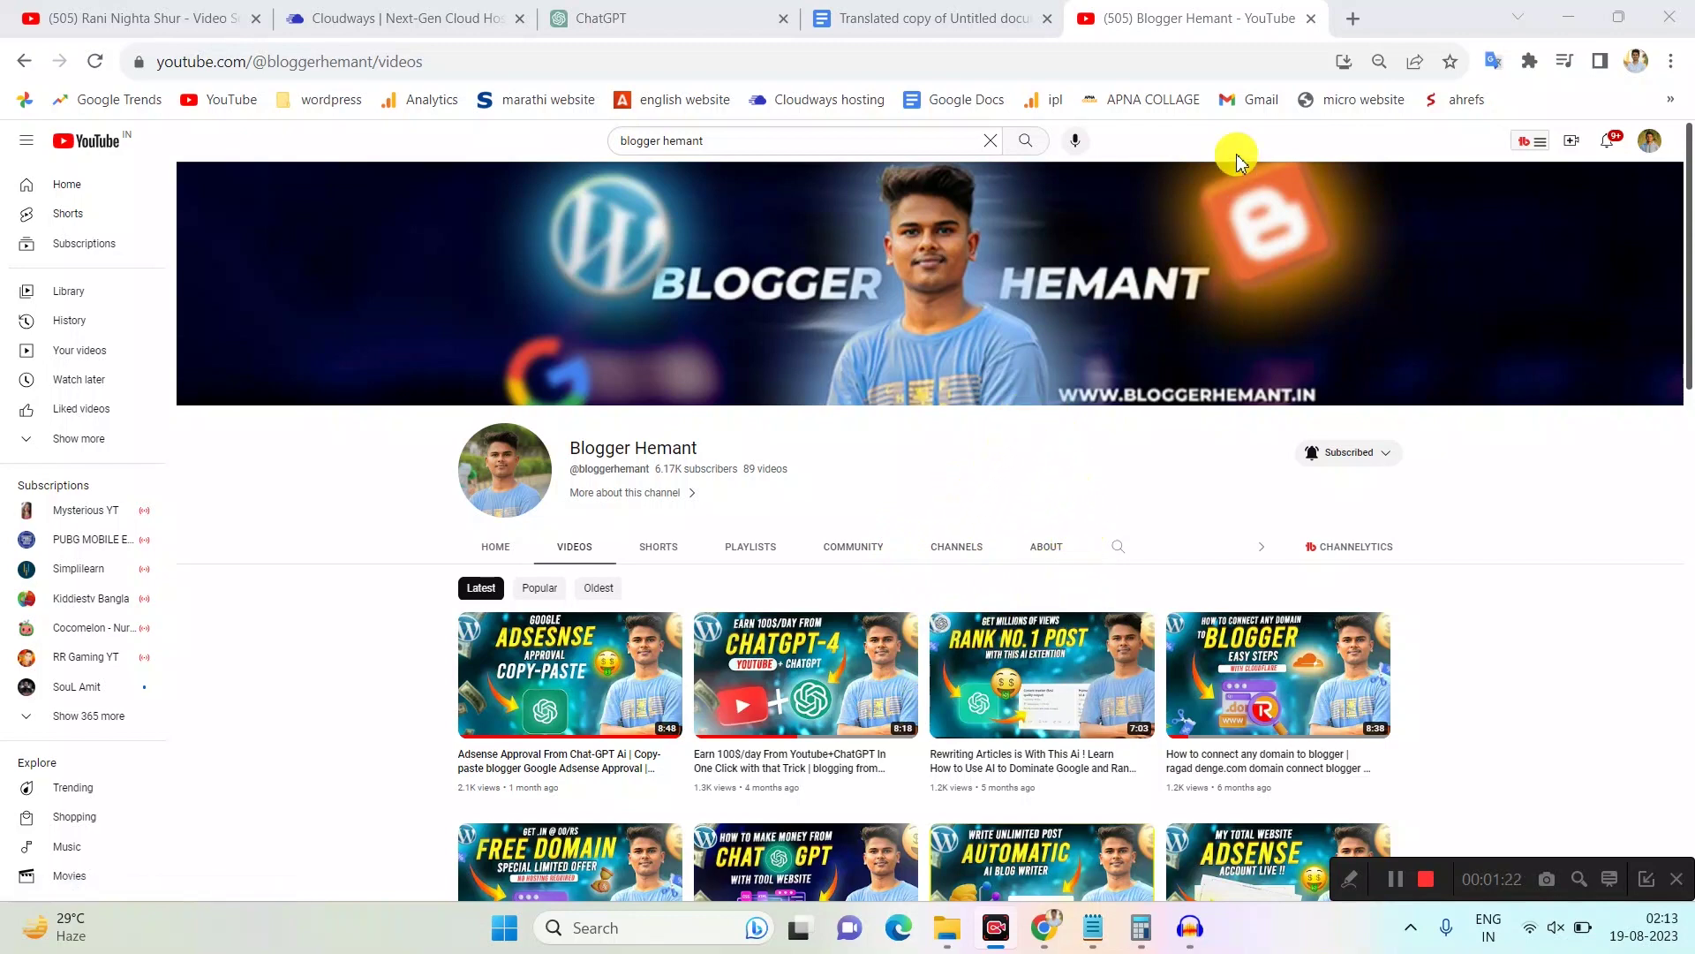
Search Google for "webgpt extension" in a new browser tab
{"action": "left_click", "coordinate": [1352, 18]}
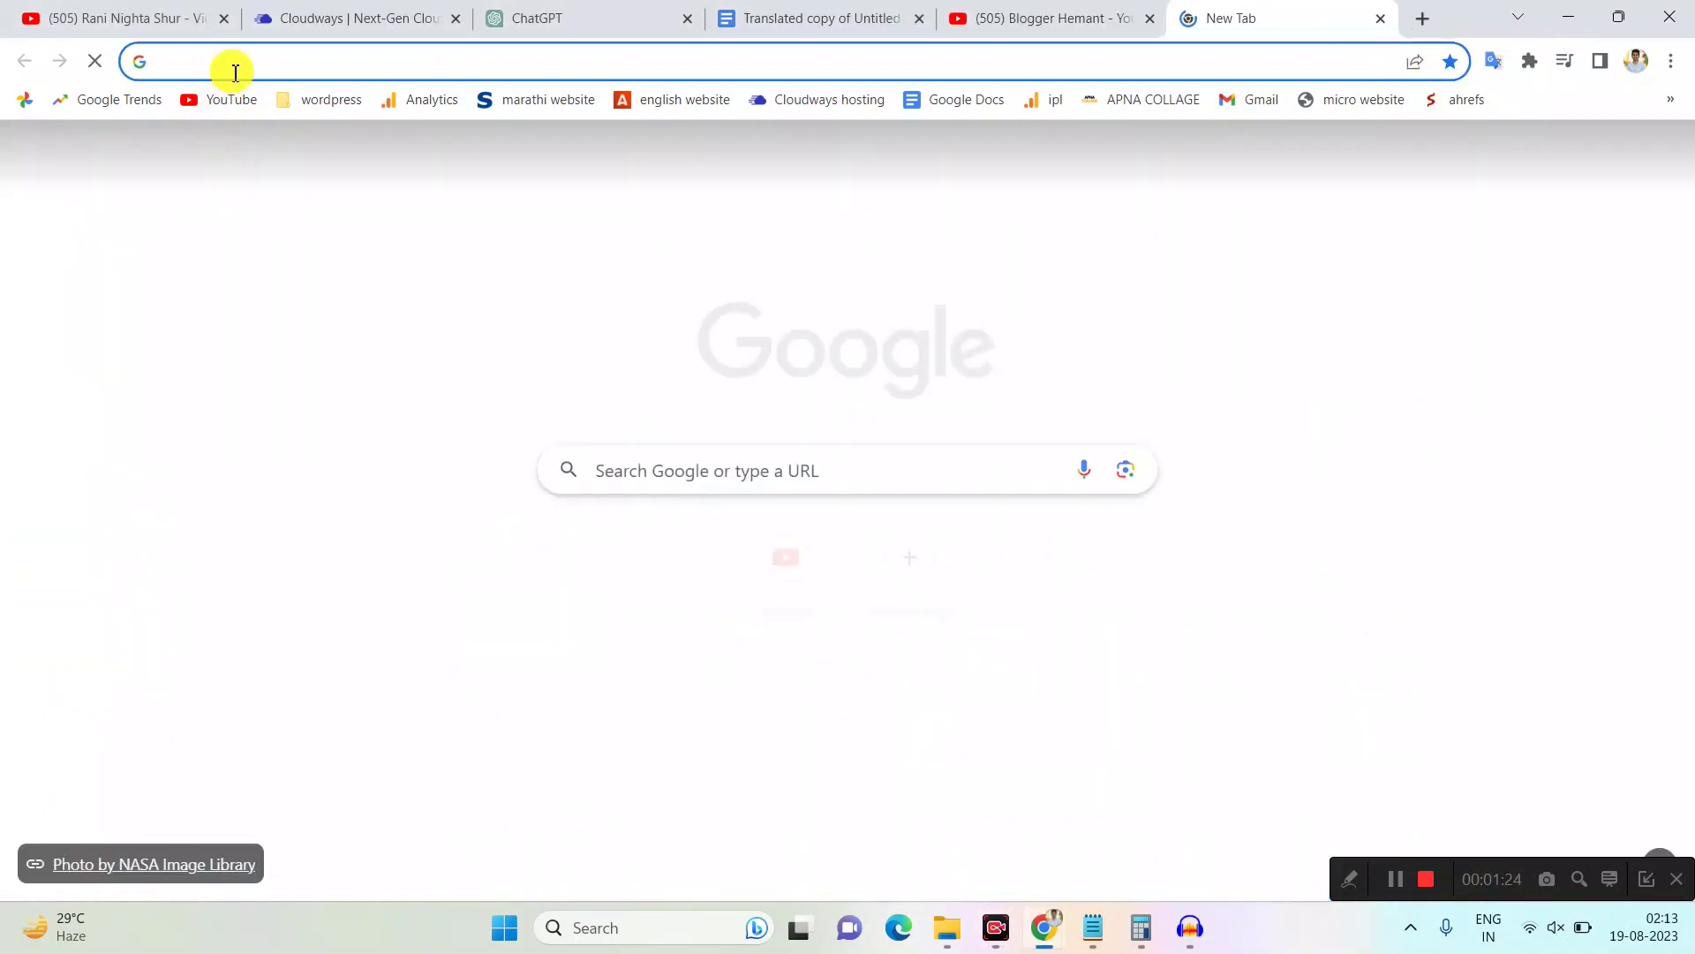
{"action": "type", "text": "web"}
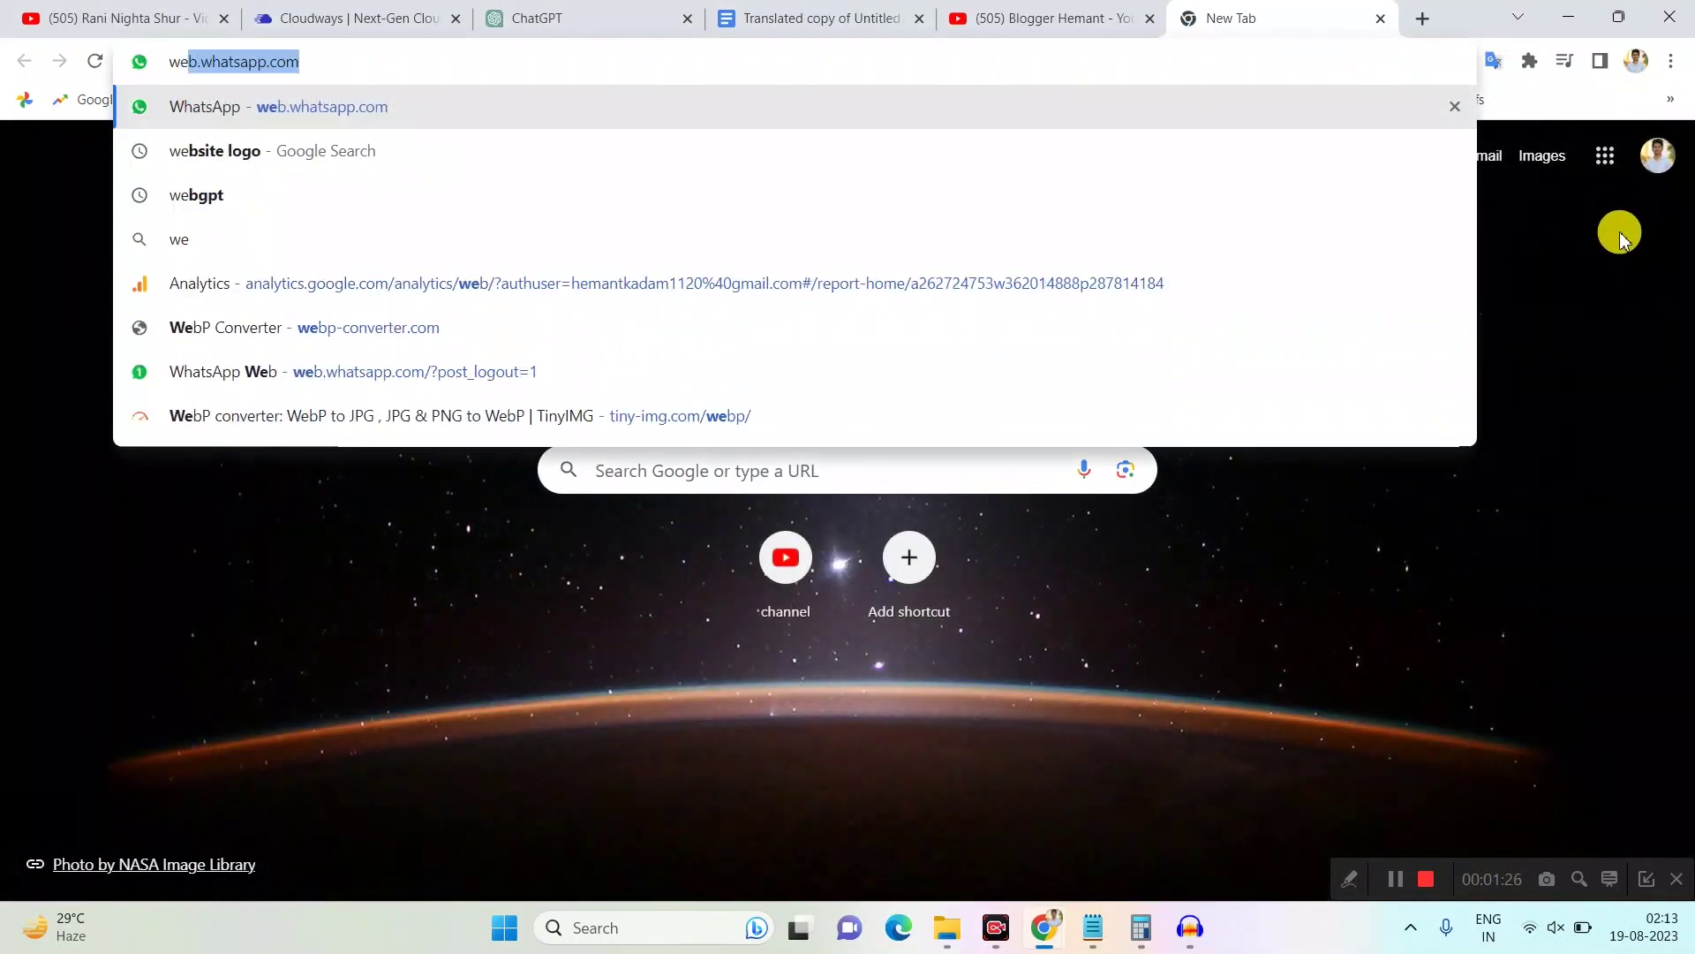
{"action": "type", "text": "g"}
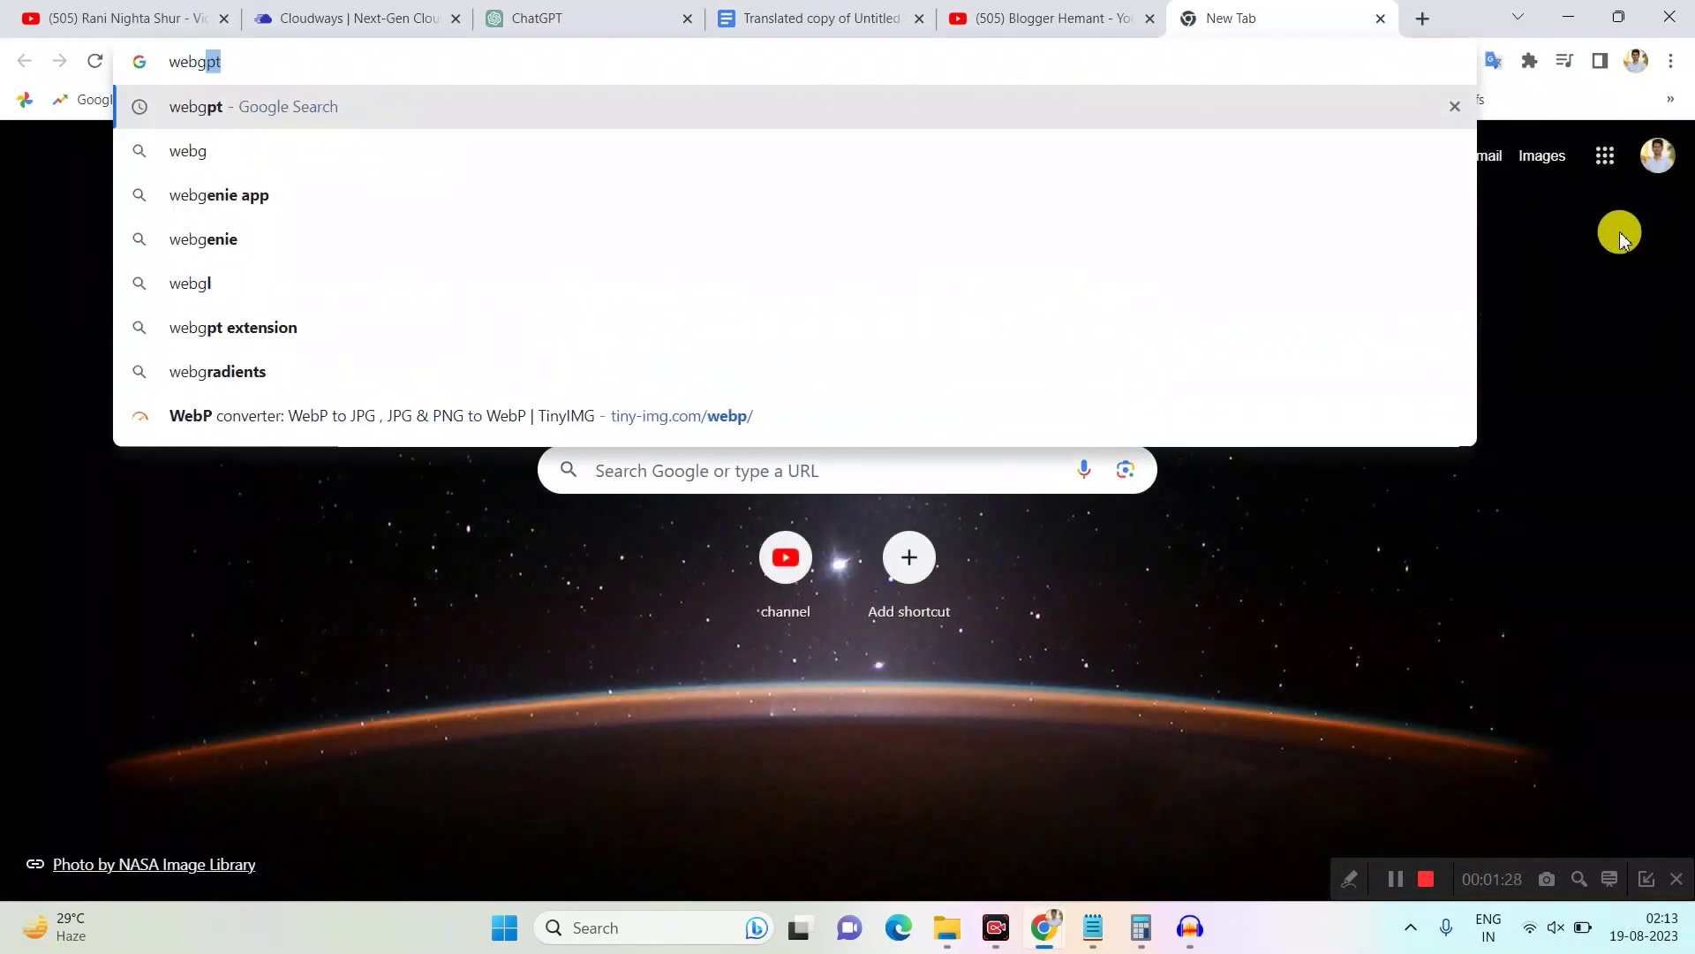
{"action": "type", "text": "pt"}
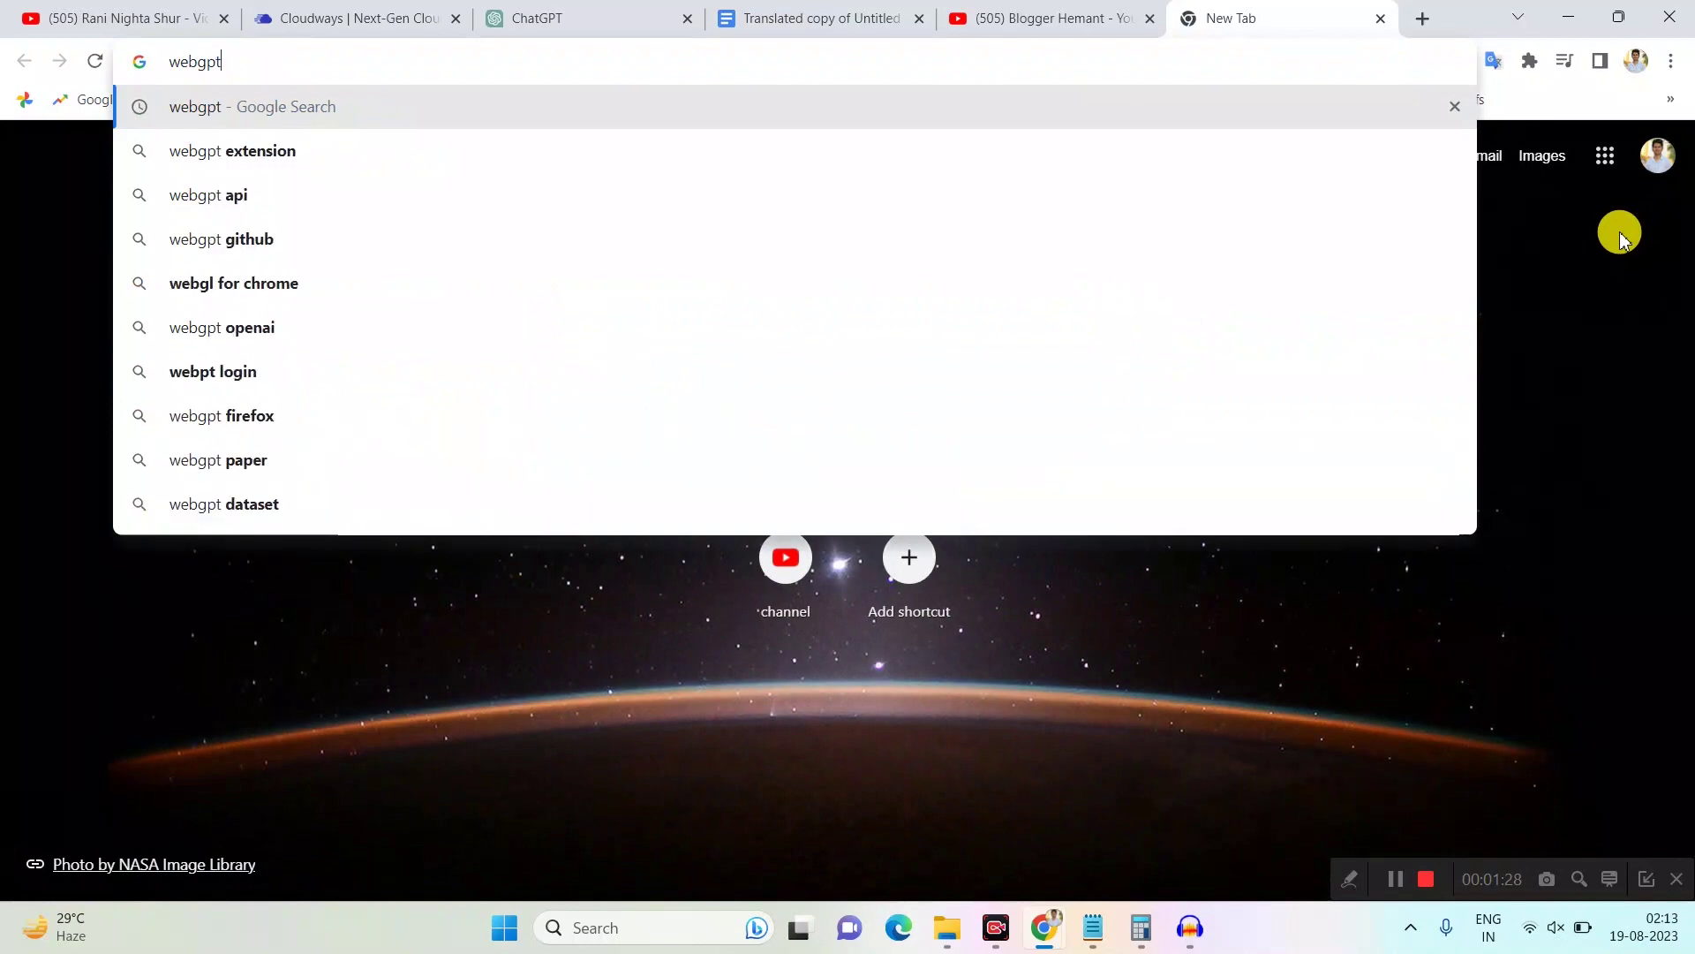
{"action": "left_click", "coordinate": [368, 154]}
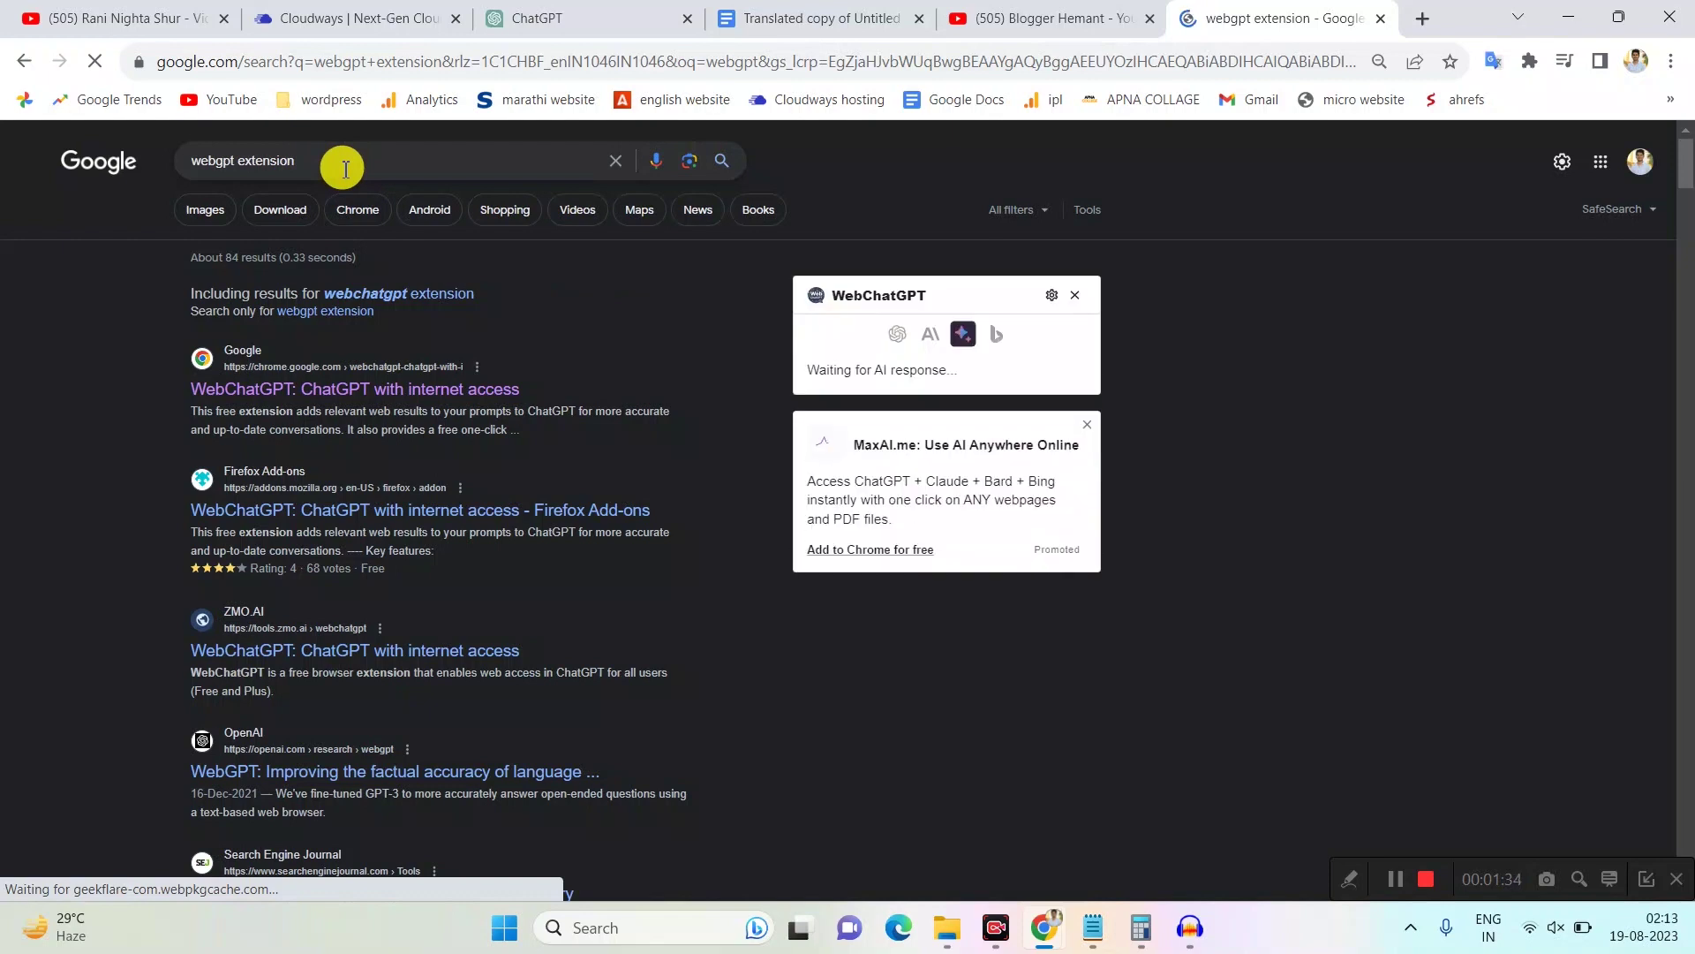
{"action": "left_click", "coordinate": [345, 169]}
{"action": "left_click", "coordinate": [13, 415]}
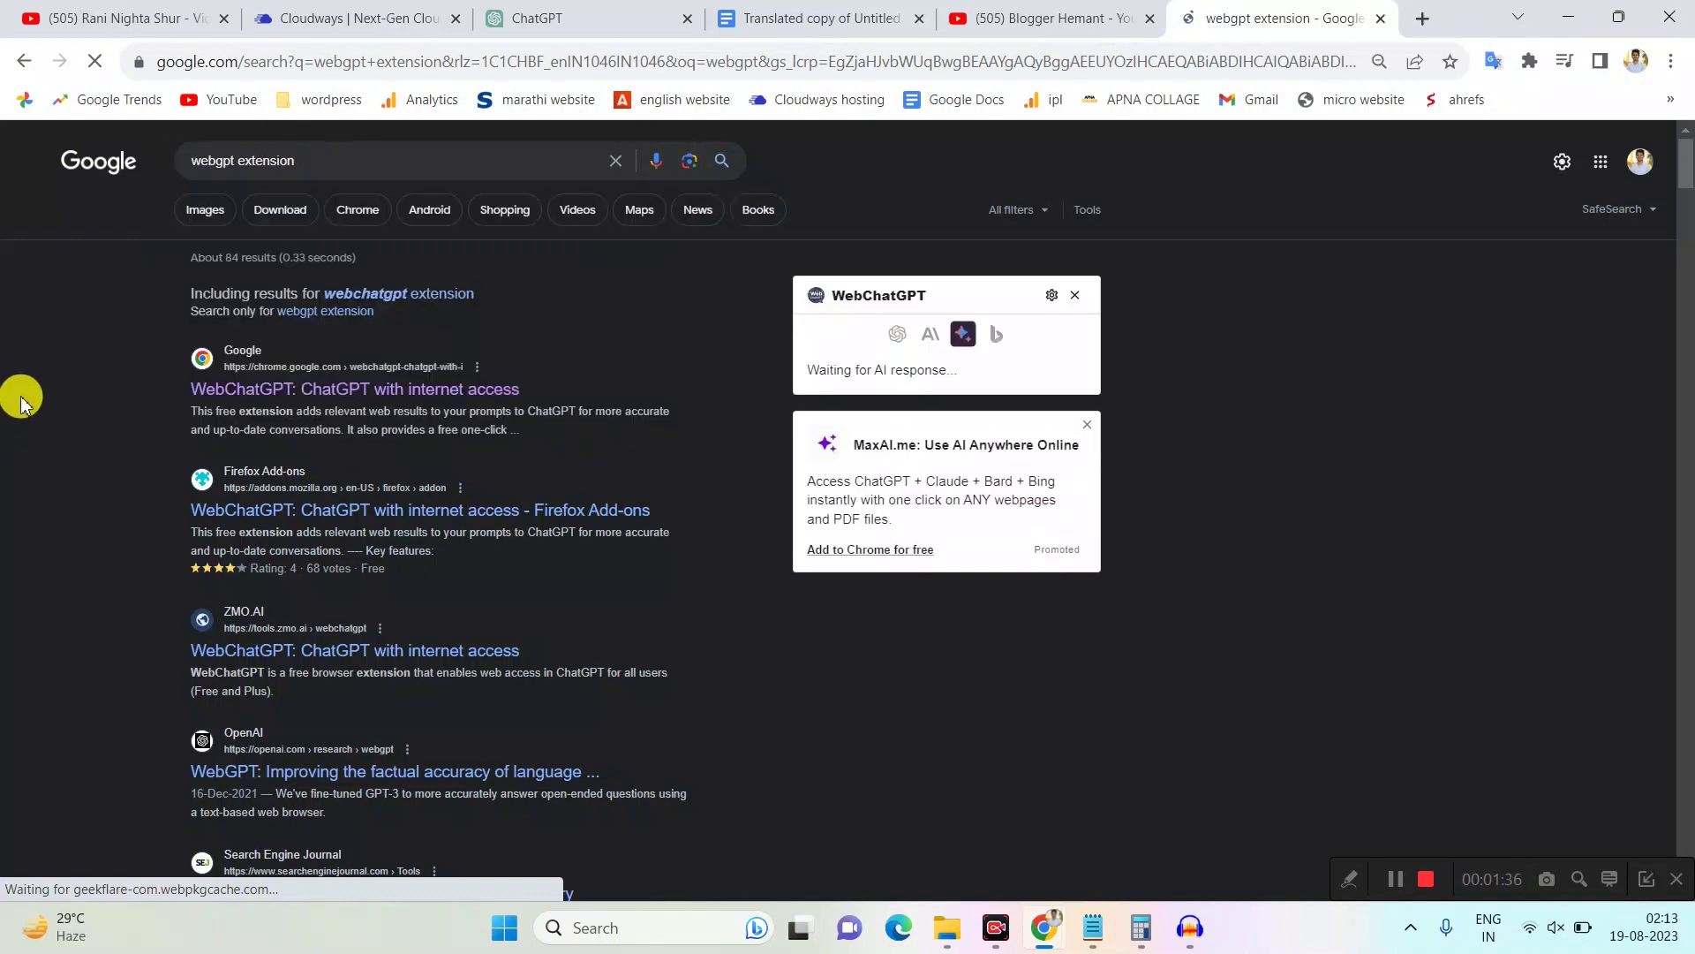
Open the Chrome Web Store page of WebChatGPT: ChatGPT with internet access and highlight the extension's title
{"action": "left_click", "coordinate": [246, 389]}
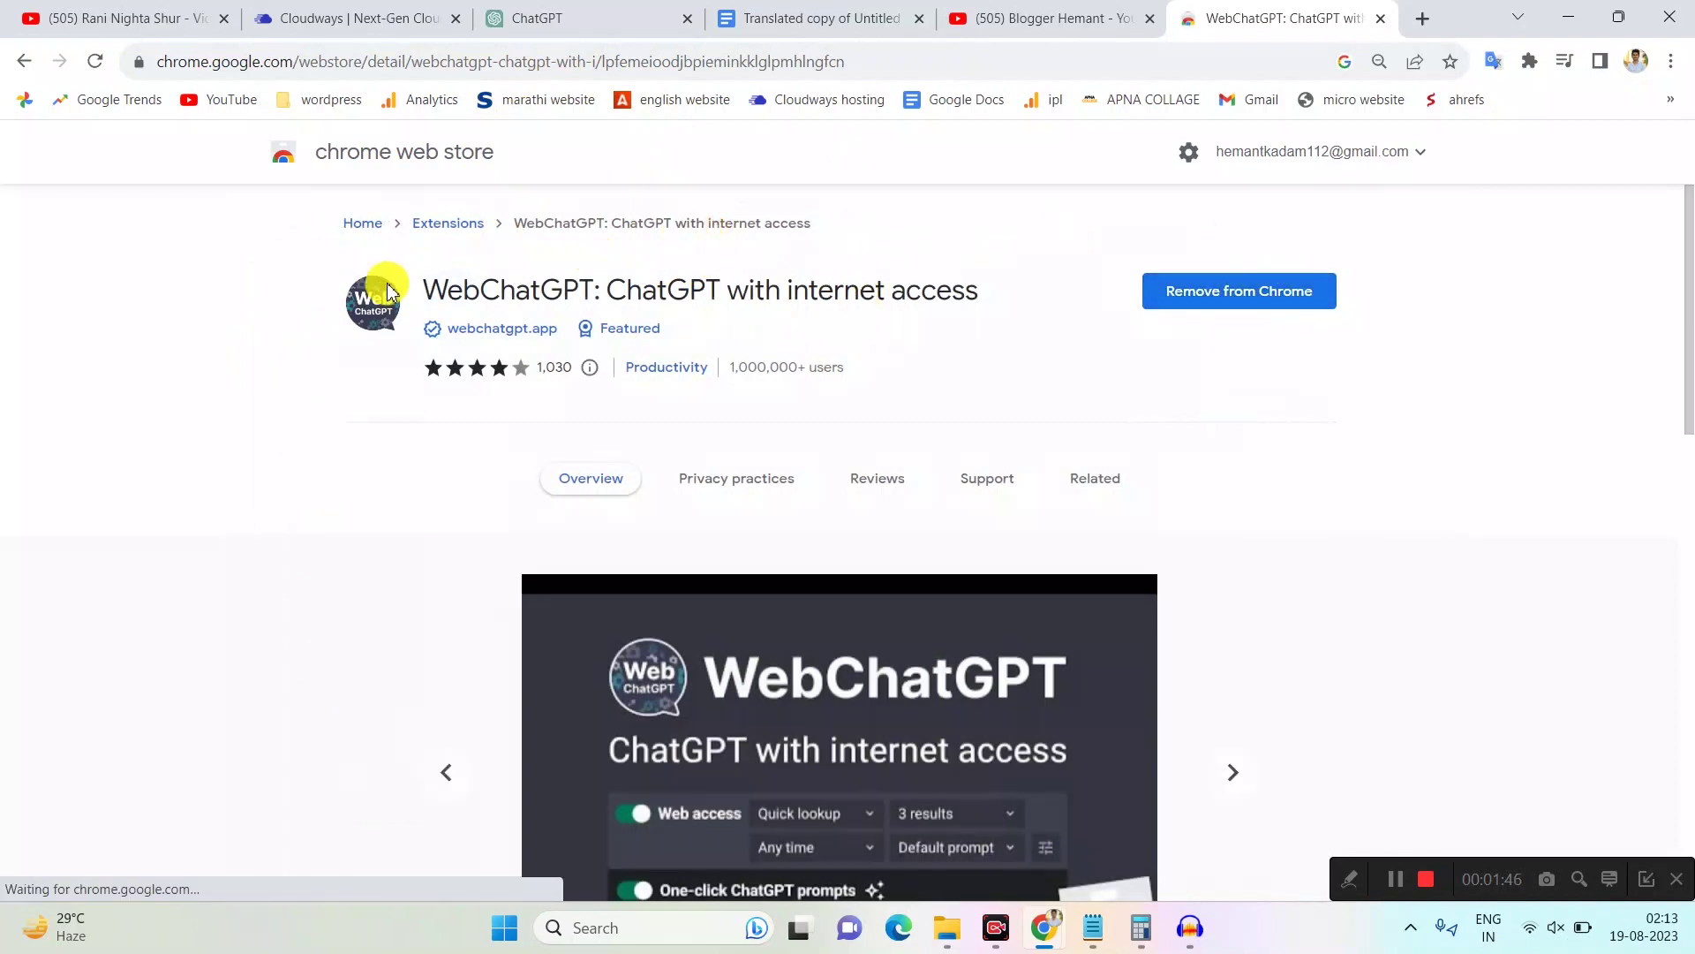
{"action": "left_click_drag", "start_coordinate": [541, 289], "coordinate": [1004, 309]}
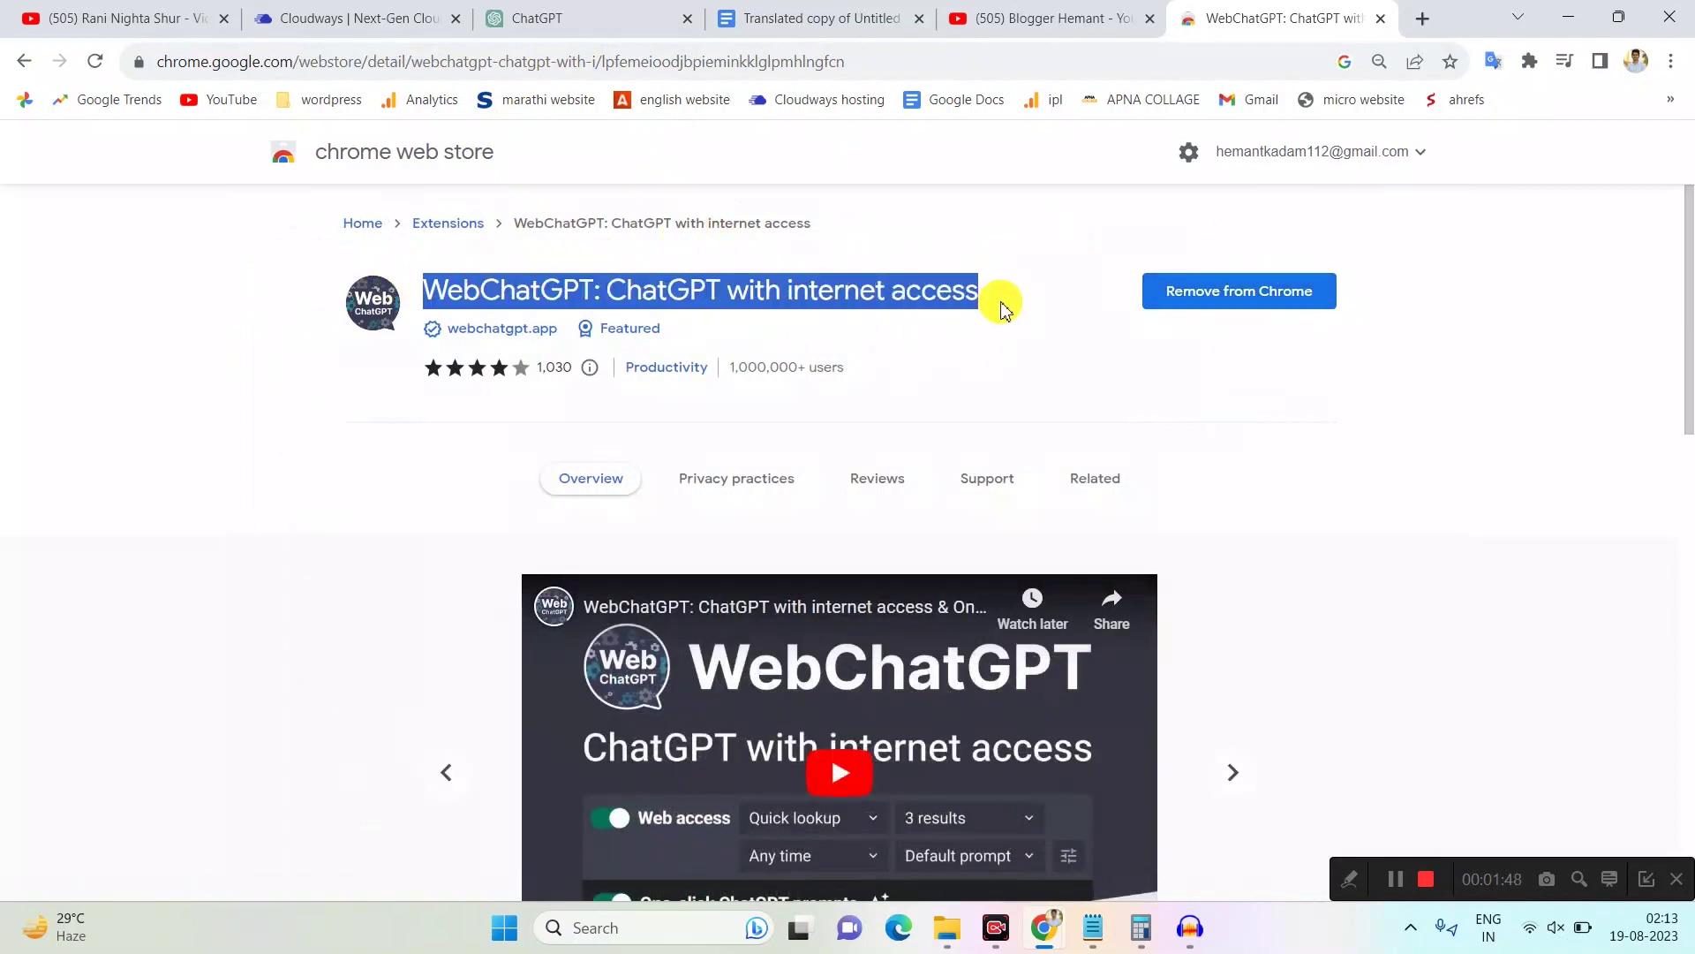
{"action": "left_click", "coordinate": [990, 304]}
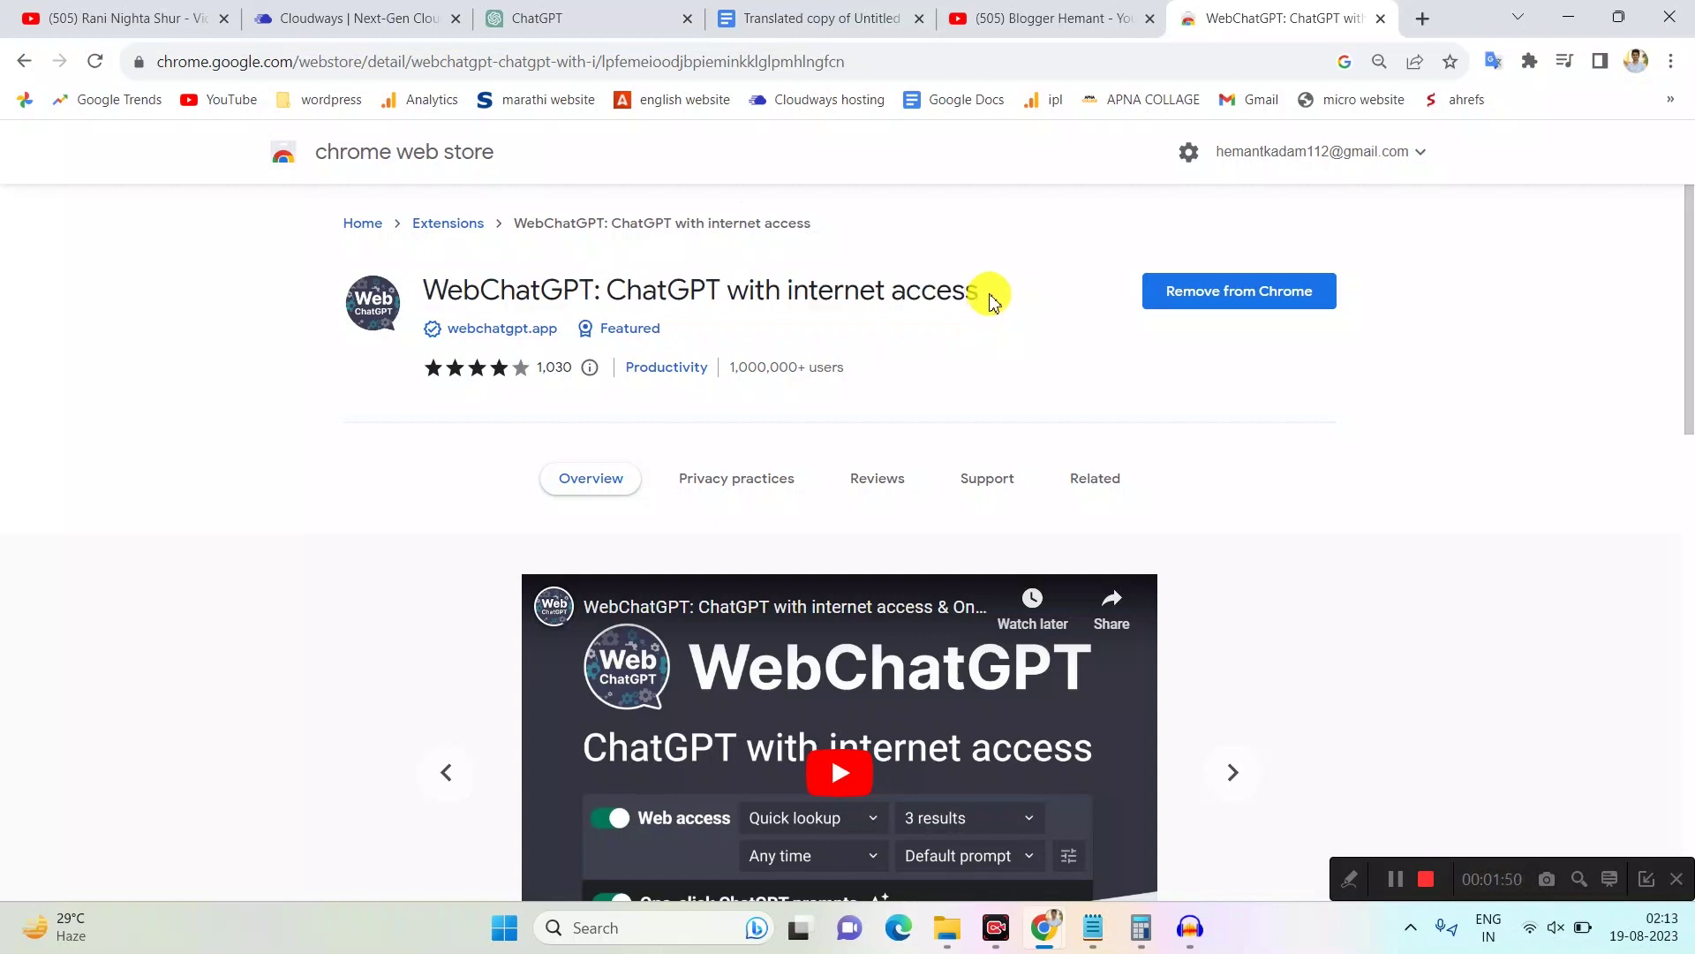
{"action": "double_click", "coordinate": [899, 303]}
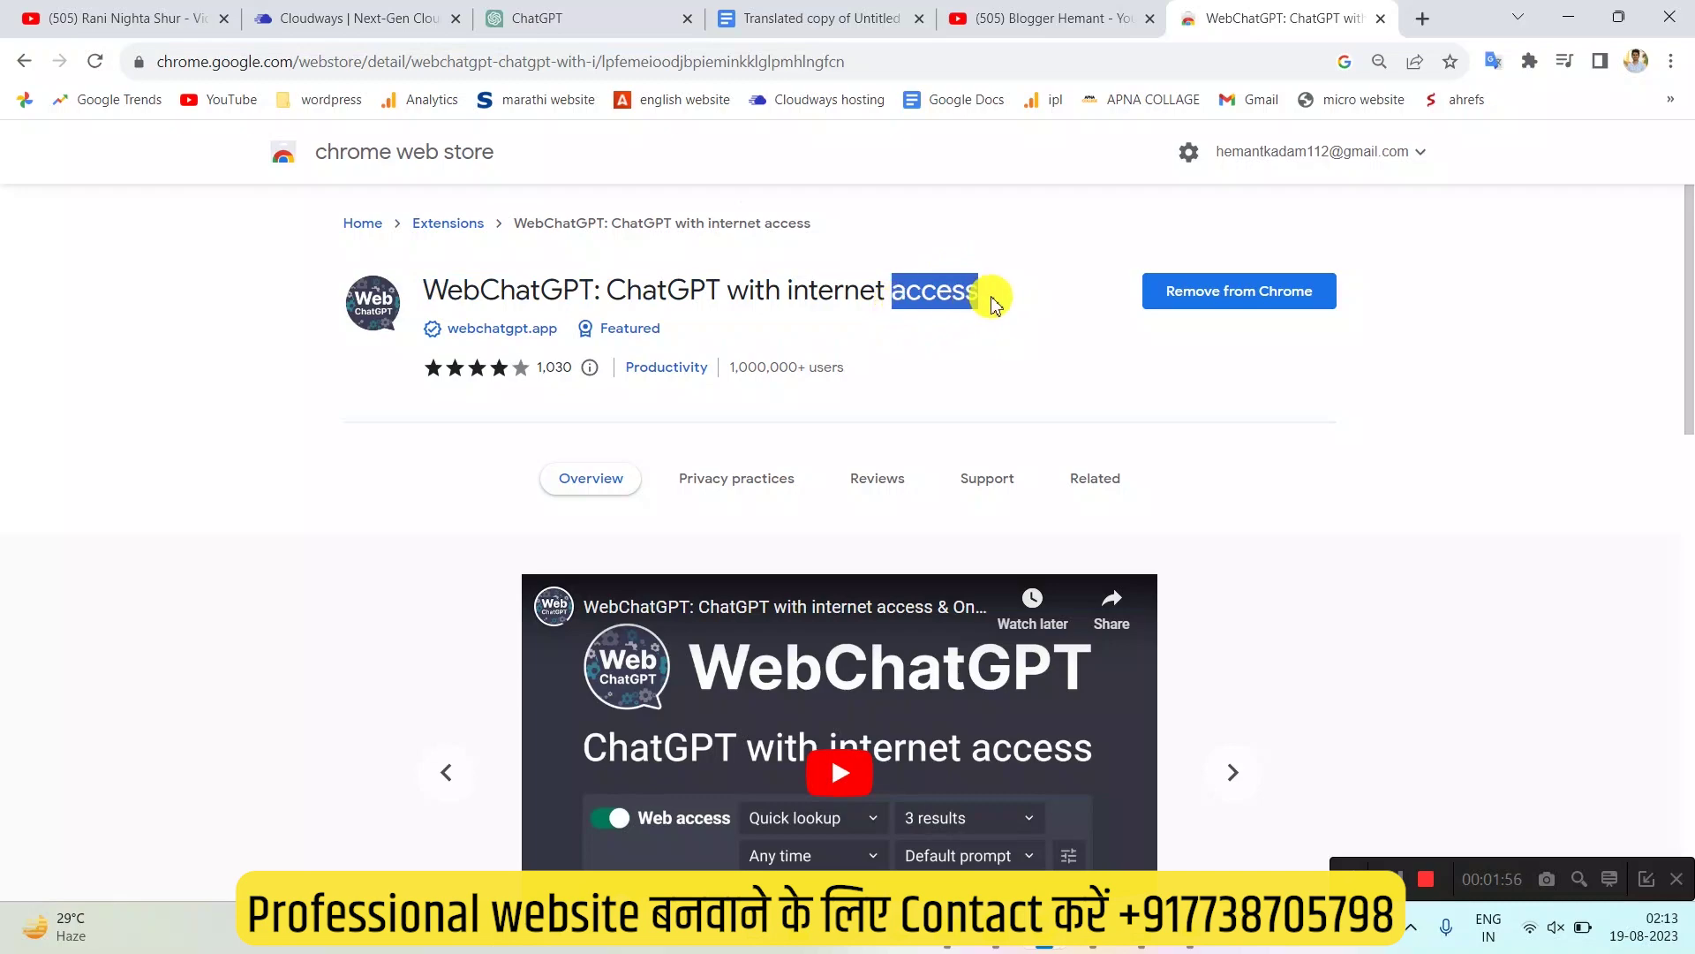
Open chat.openai.com in a new tab, dismiss the AIPRM account connection request, and highlight the One-click prompts and Web access options
{"action": "left_click", "coordinate": [1423, 18]}
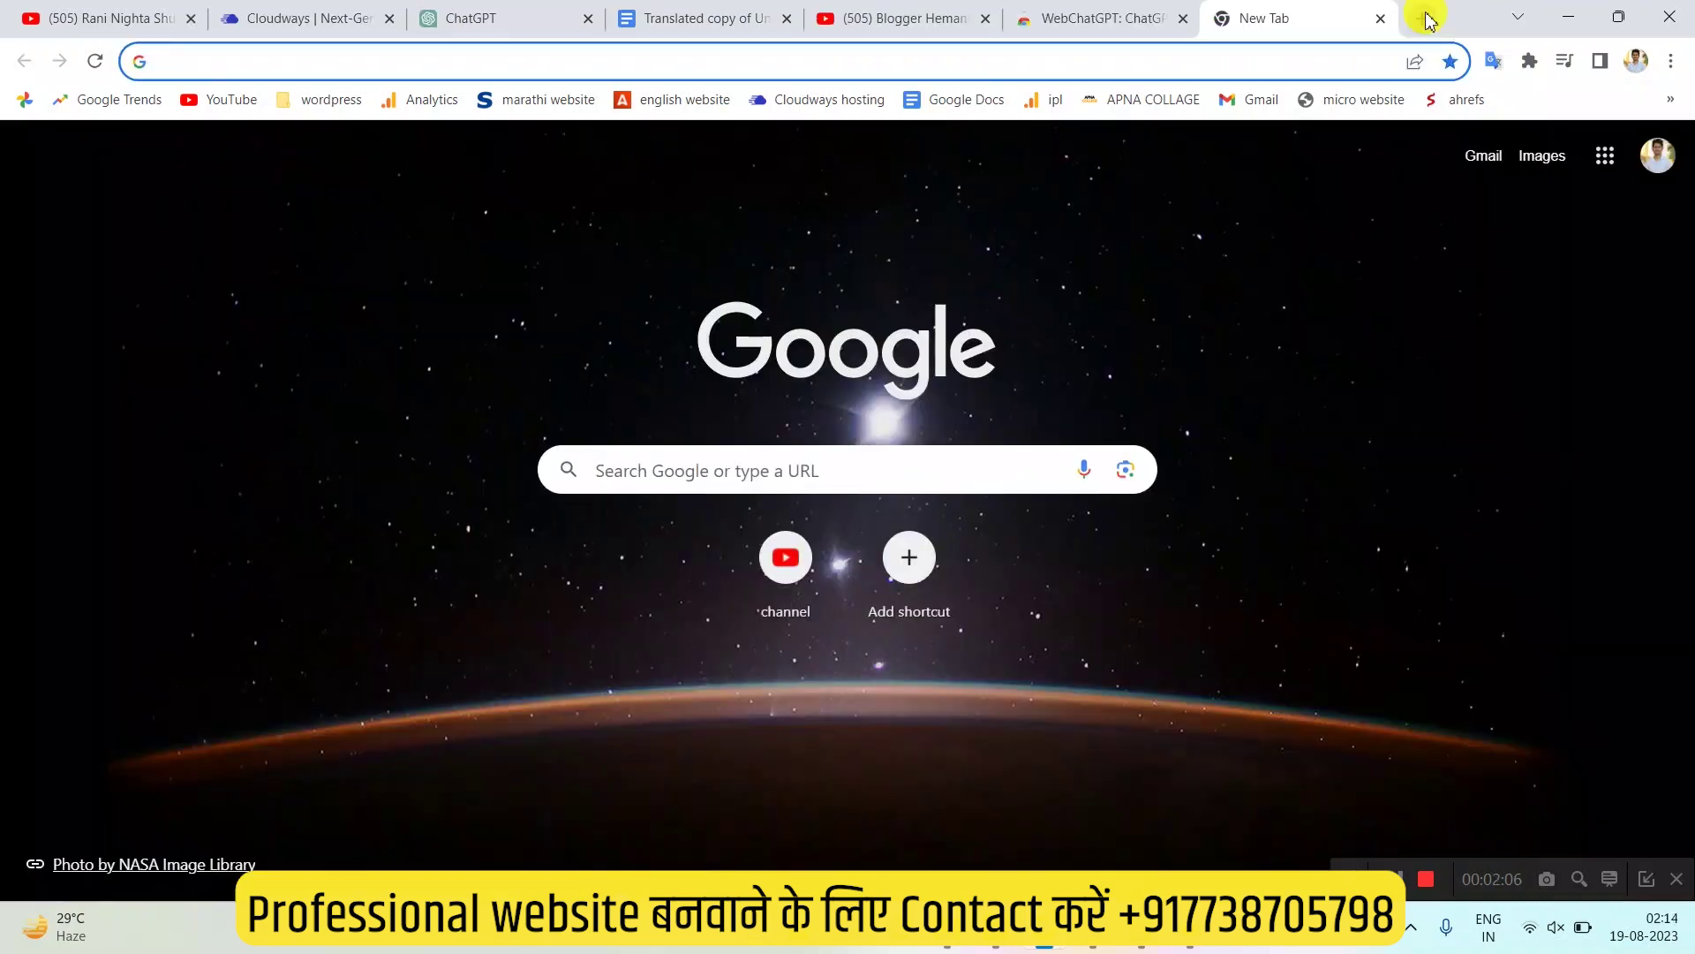
{"action": "type", "text": "chat.openai.com"}
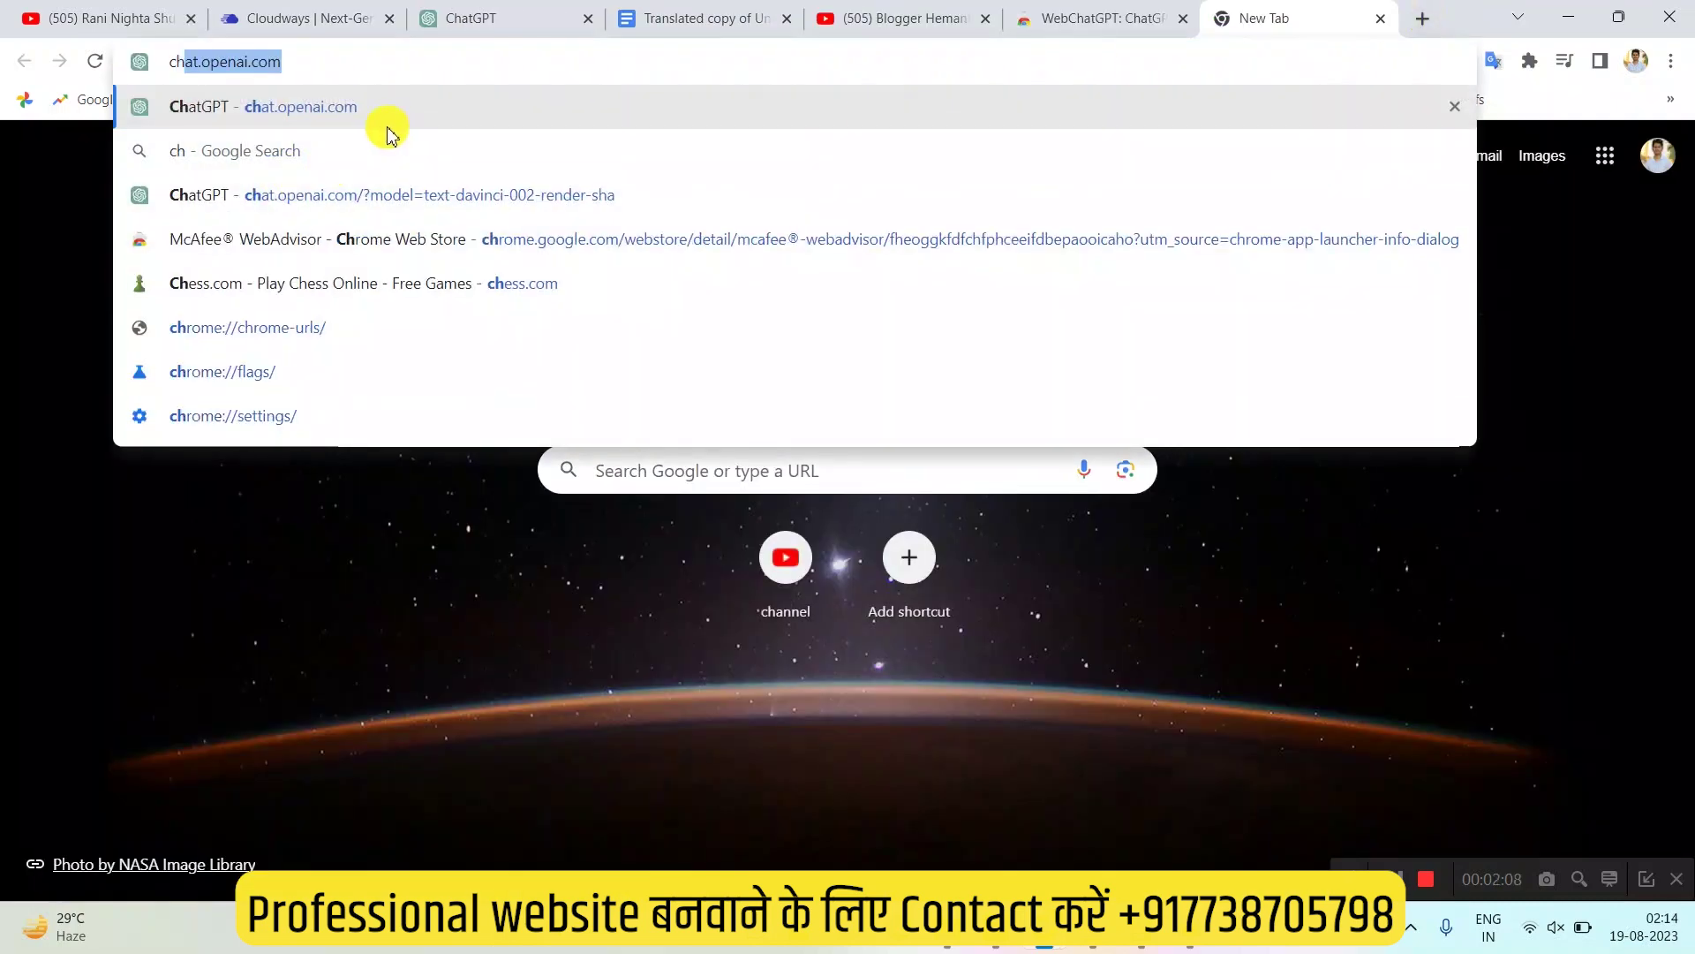
{"action": "left_click", "coordinate": [379, 126]}
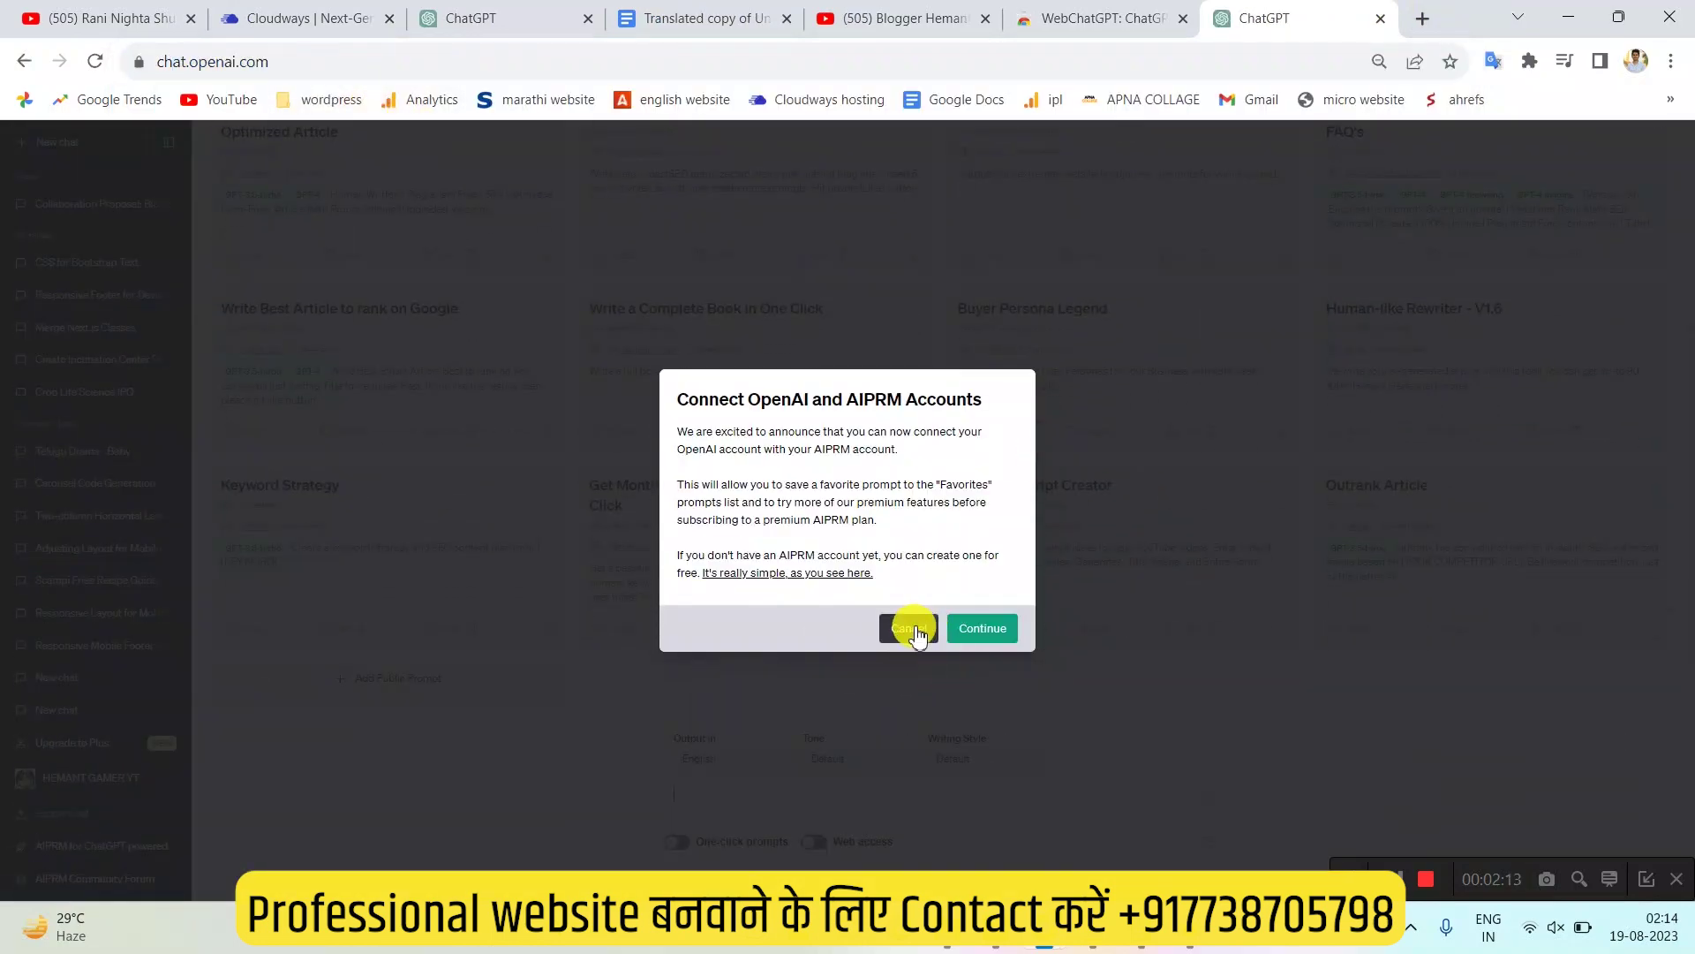
{"action": "left_click", "coordinate": [910, 628]}
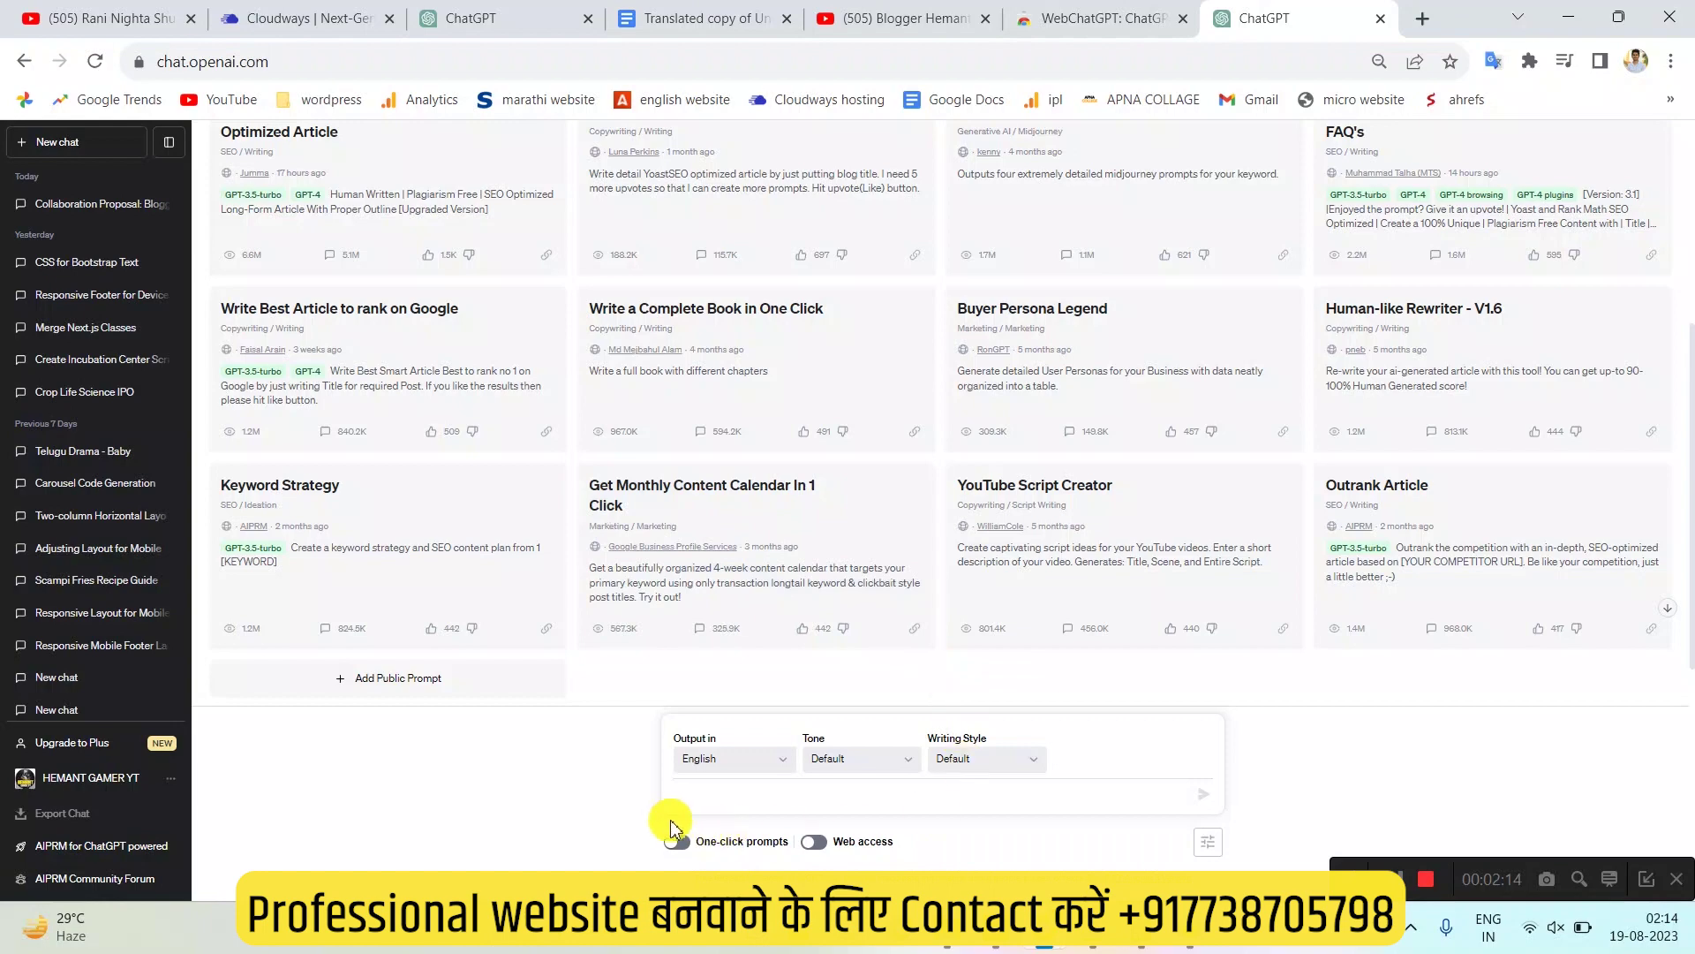
{"action": "left_click_drag", "start_coordinate": [641, 840], "coordinate": [985, 843]}
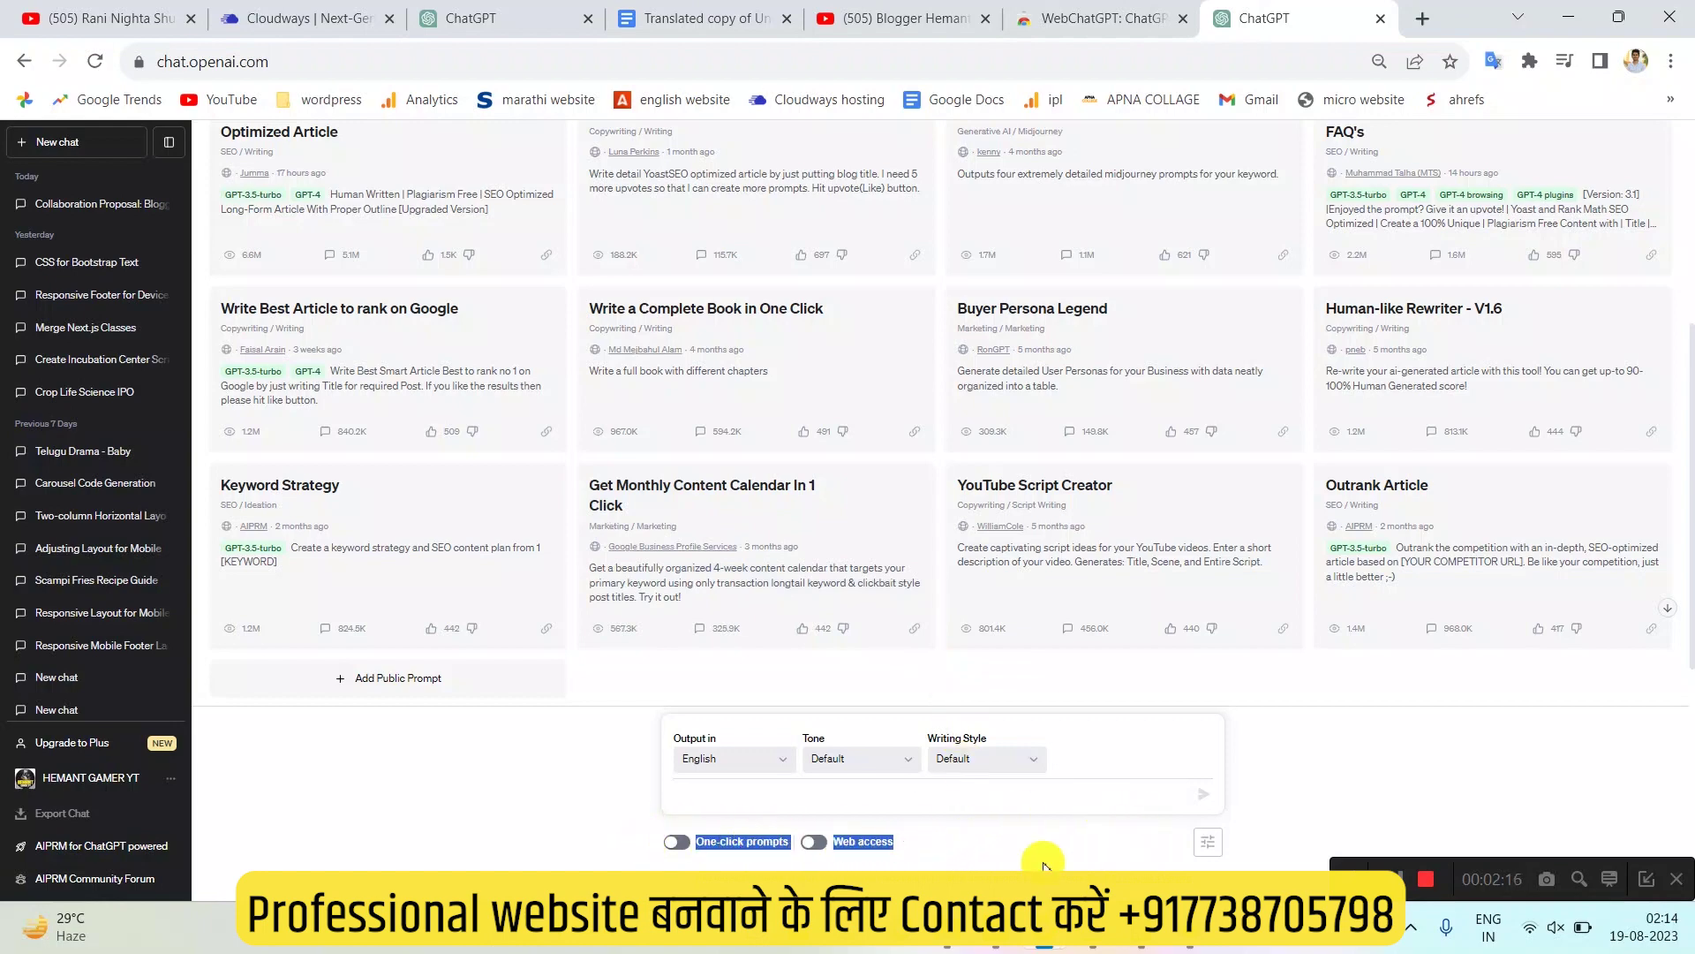
{"action": "left_click", "coordinate": [587, 846]}
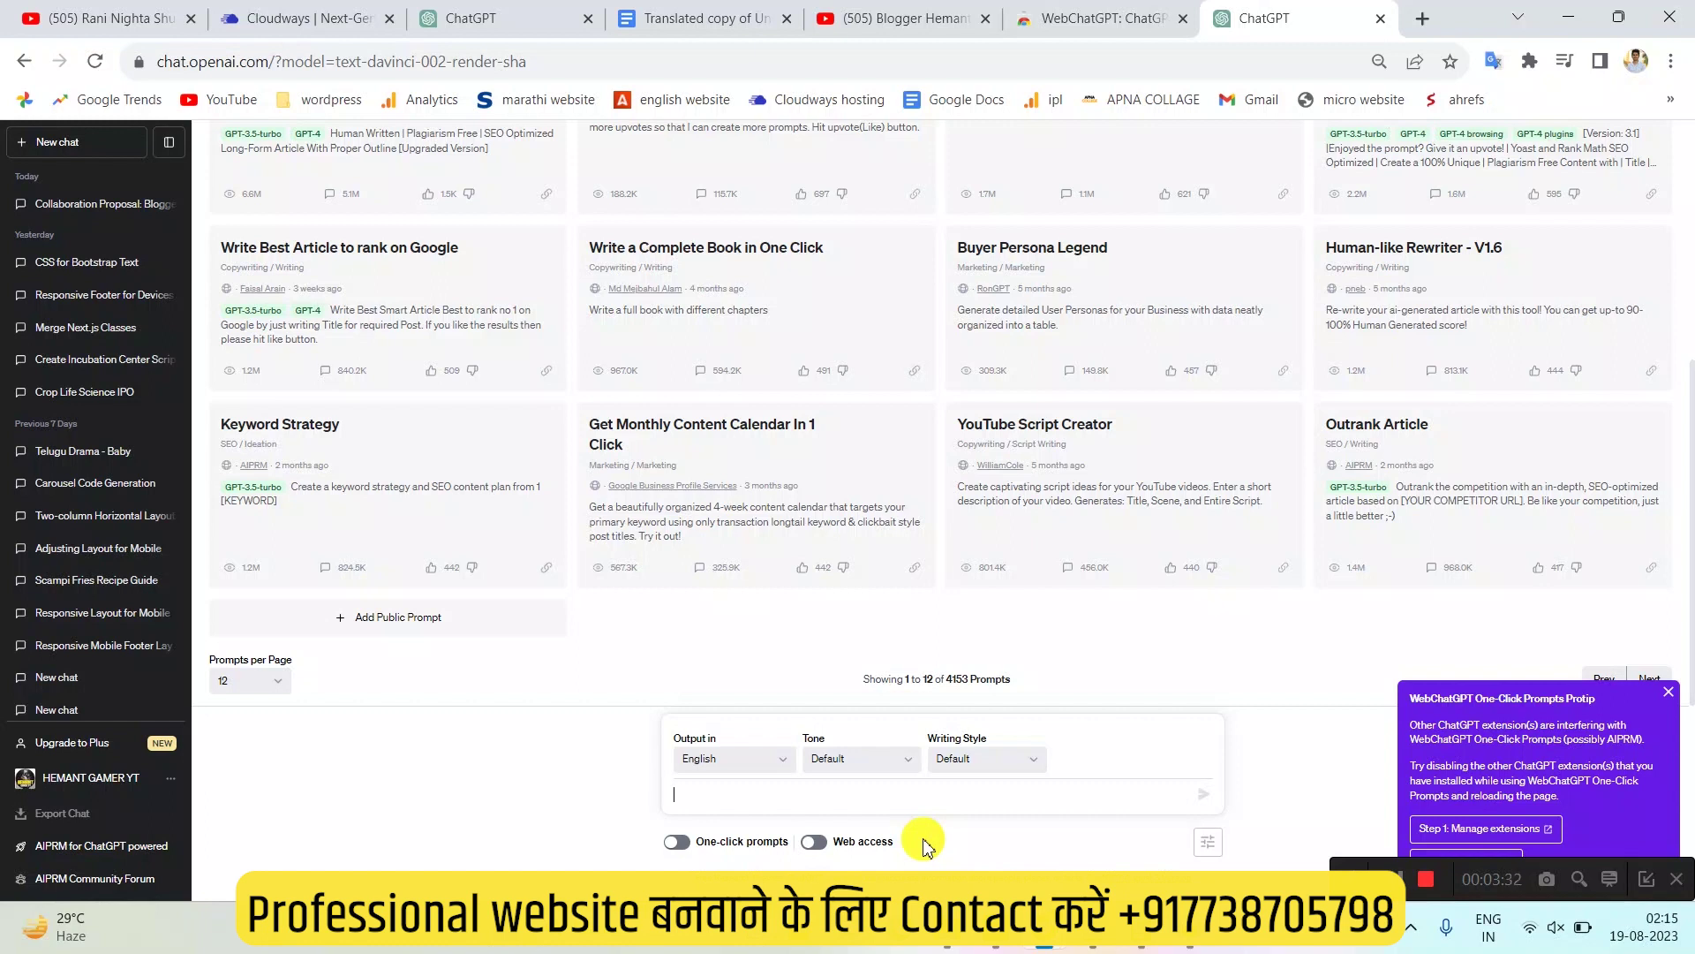
Open the Google Trends home page at trends.google.com/trends/ in a new tab
{"action": "left_click", "coordinate": [1423, 18]}
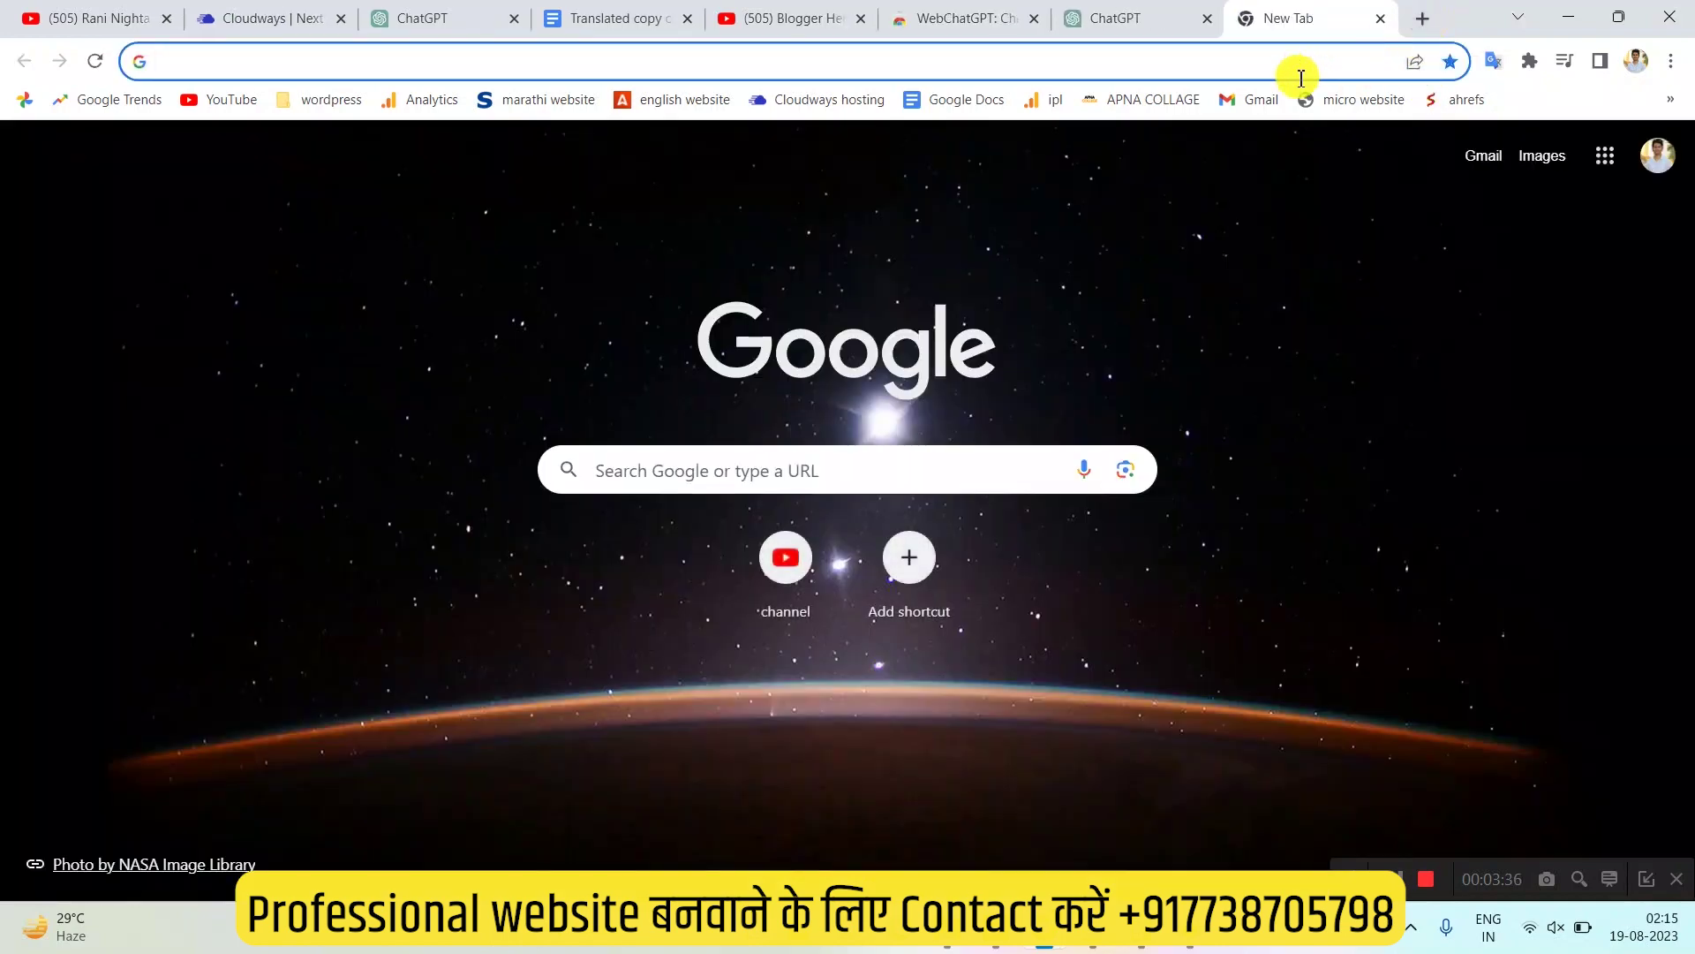
{"action": "type", "text": "truecaller.com"}
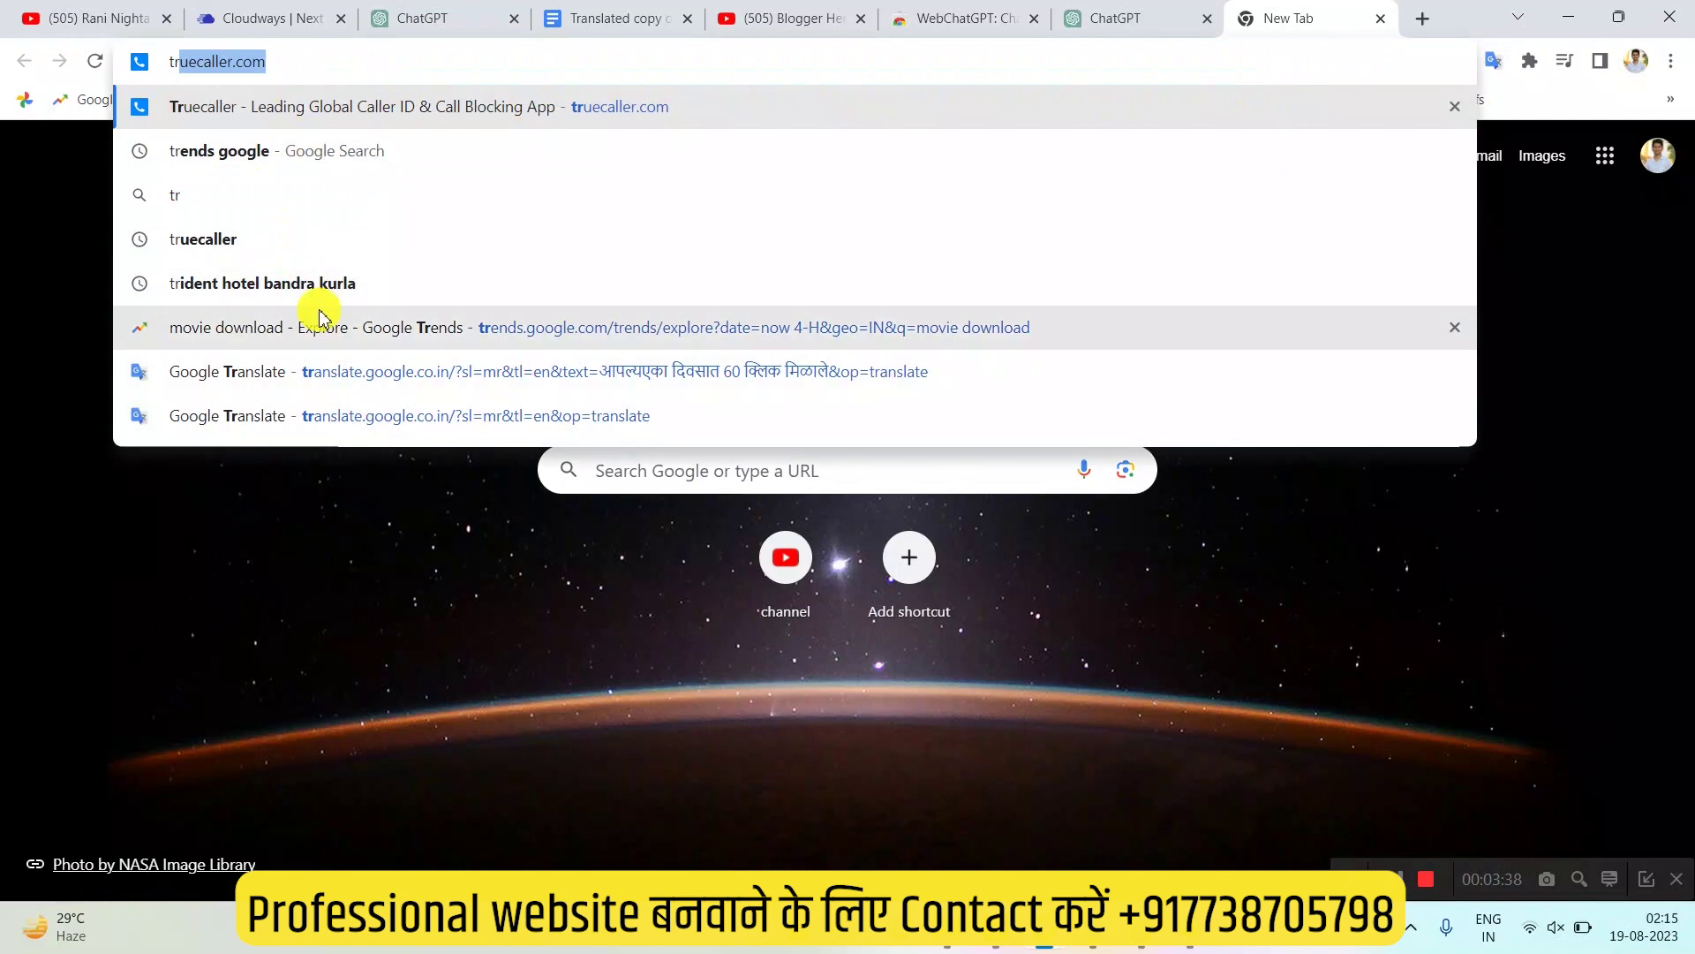
{"action": "left_click", "coordinate": [265, 327]}
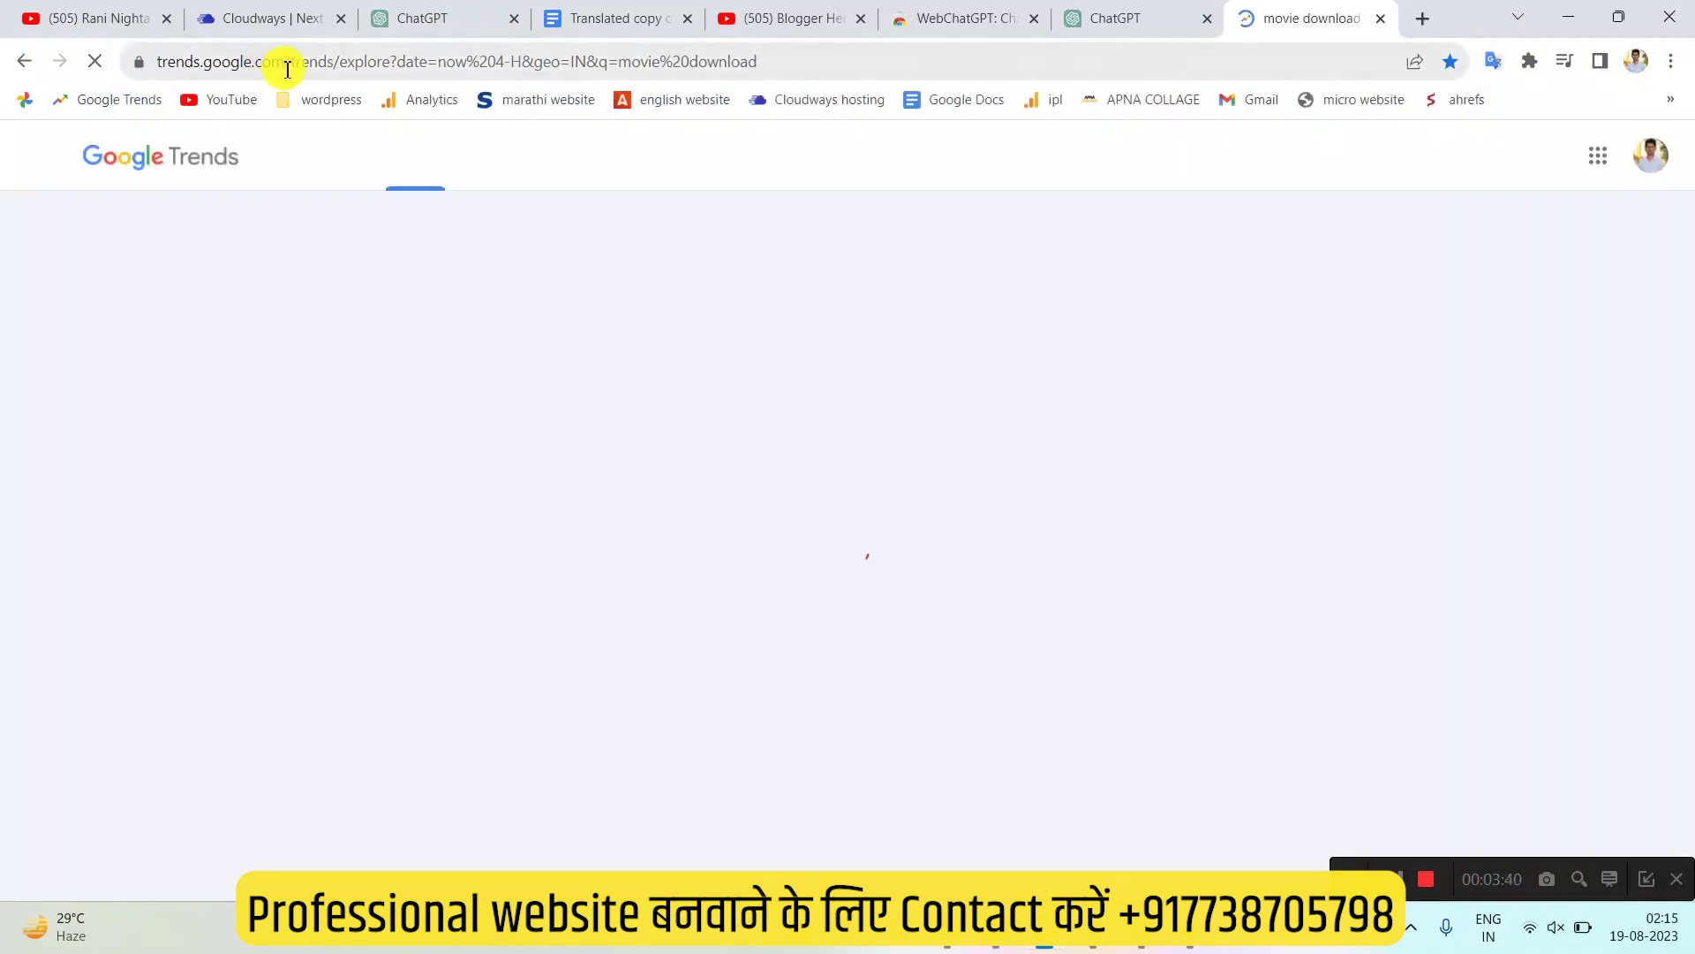
{"action": "left_click_drag", "start_coordinate": [287, 69], "coordinate": [1279, 68]}
{"action": "key", "text": "BackSpace"}
{"action": "key", "text": "Return"}
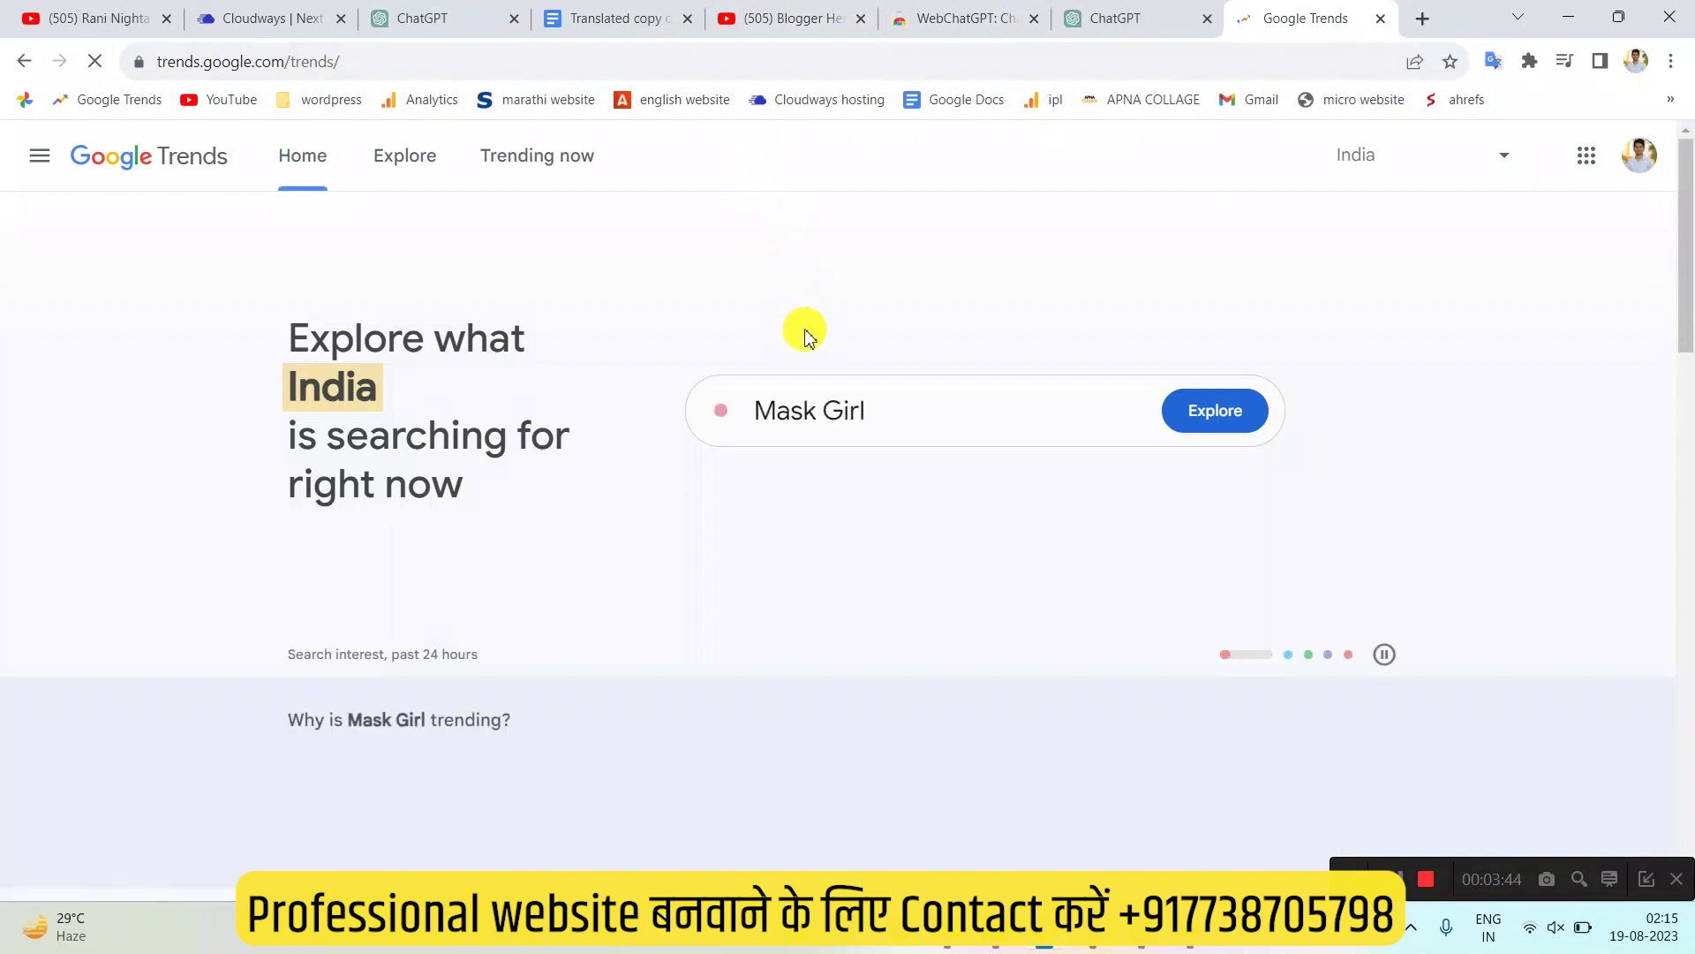
Show the realtime search trends for India and look through the trending stories of the past 24 hours
{"action": "left_click", "coordinate": [863, 405]}
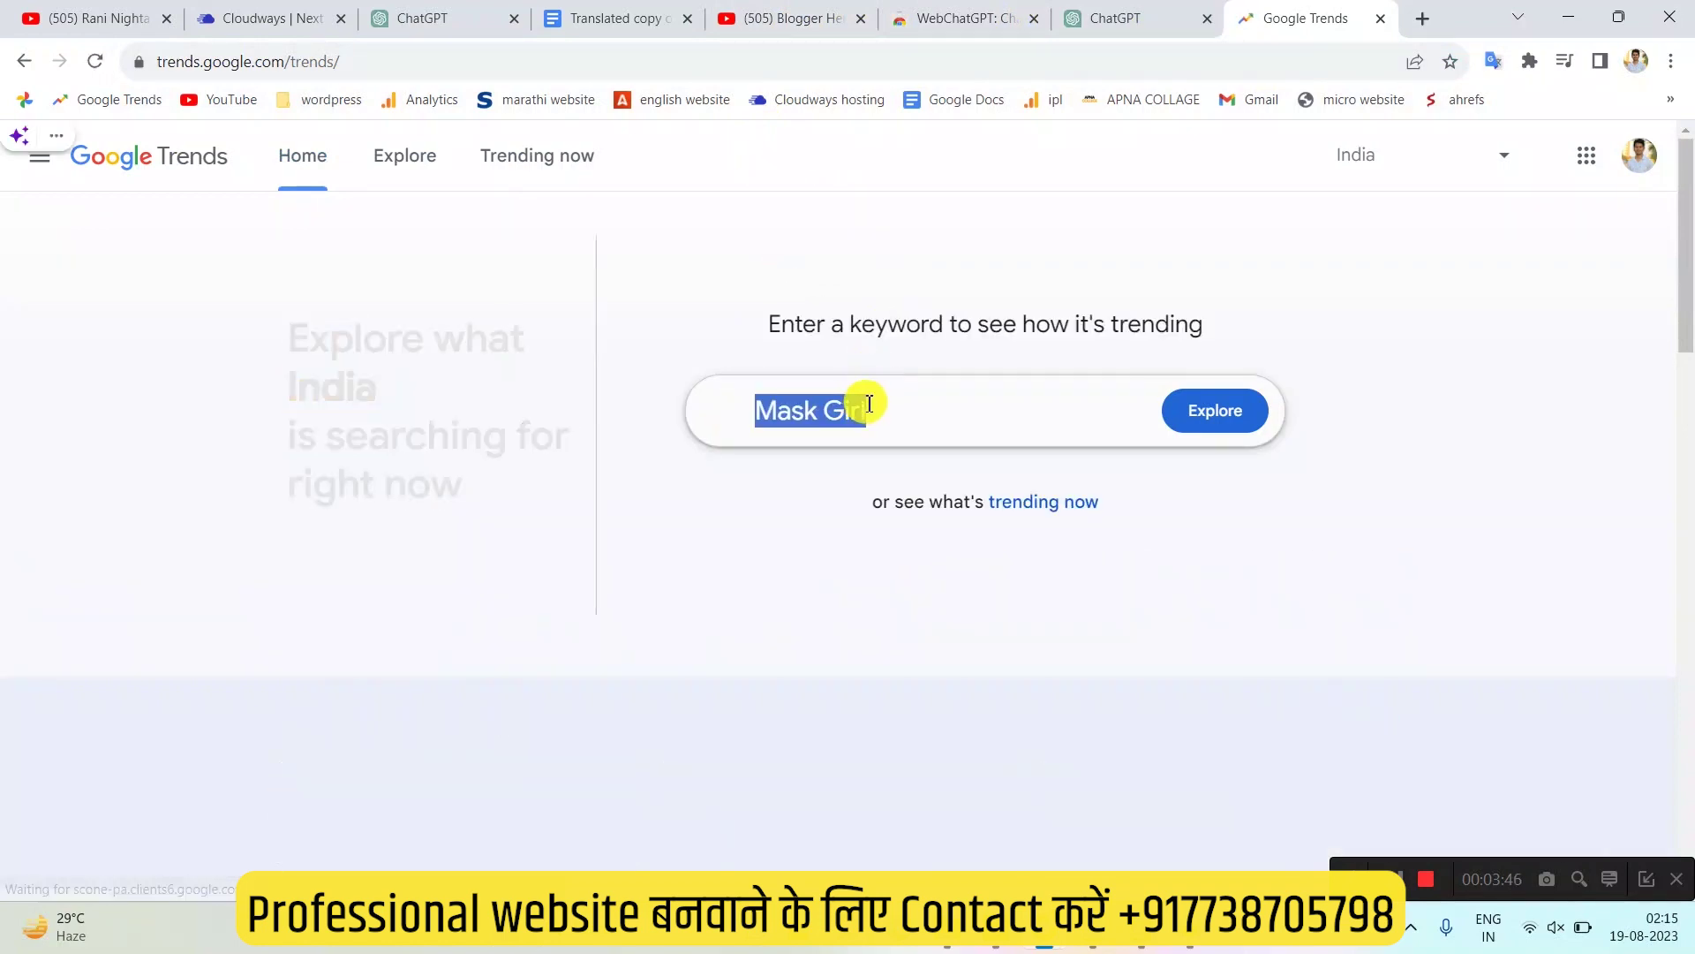
{"action": "left_click", "coordinate": [928, 436]}
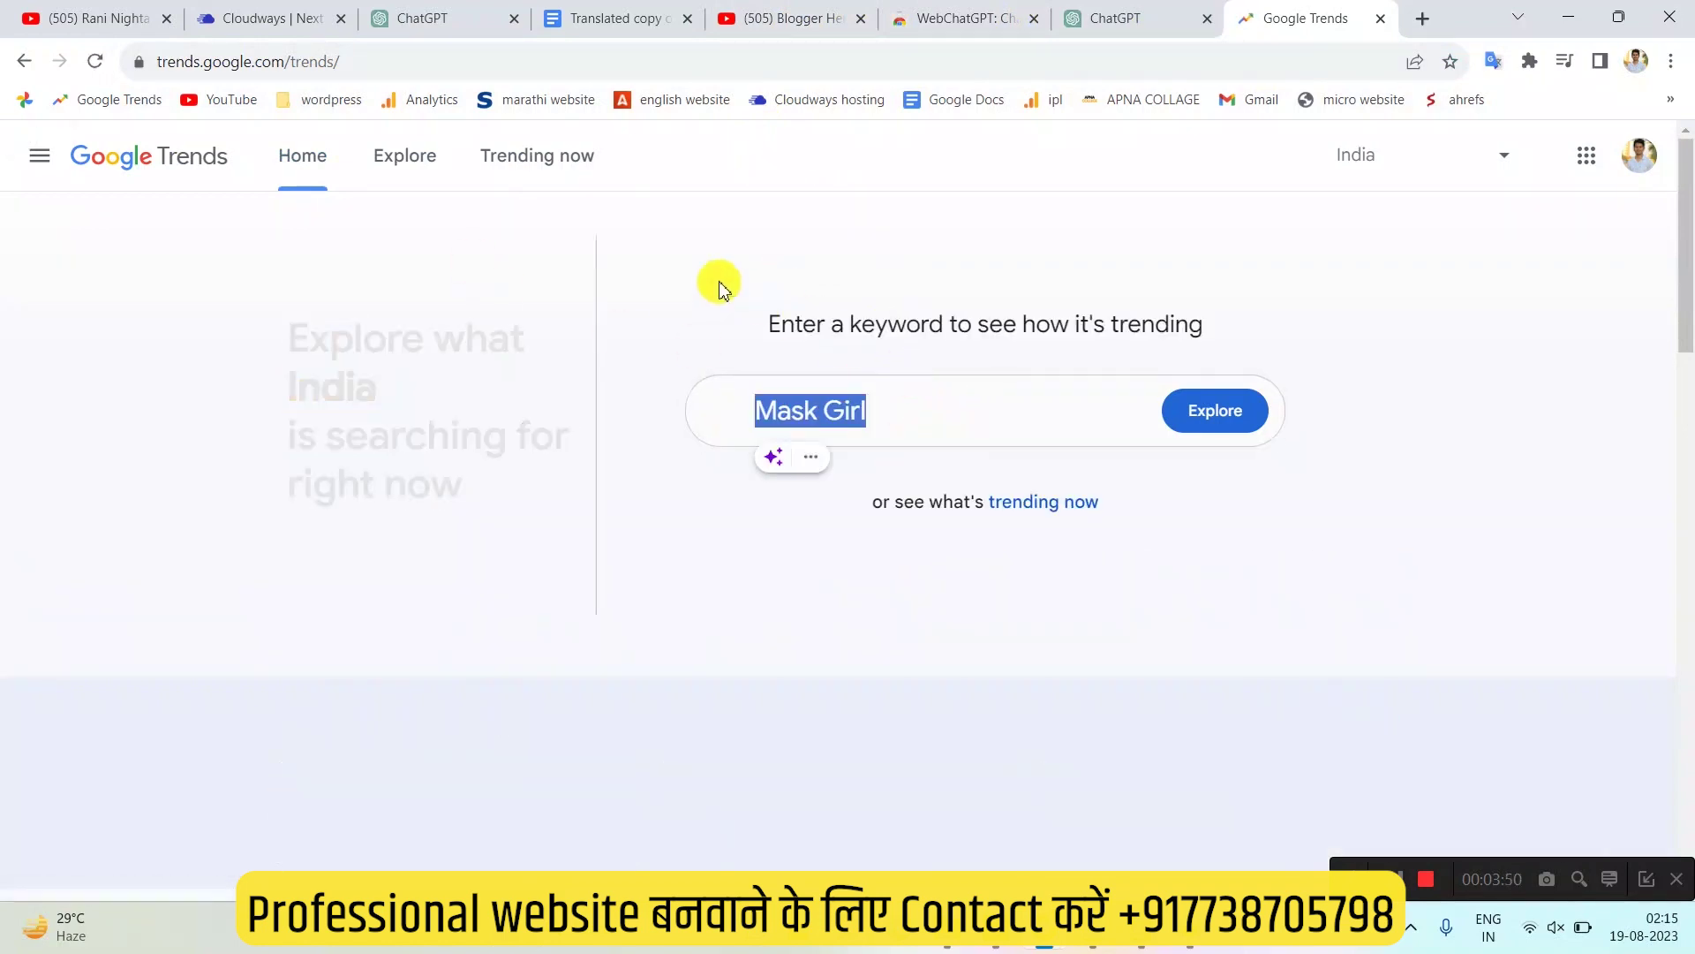
{"action": "left_click", "coordinate": [541, 155]}
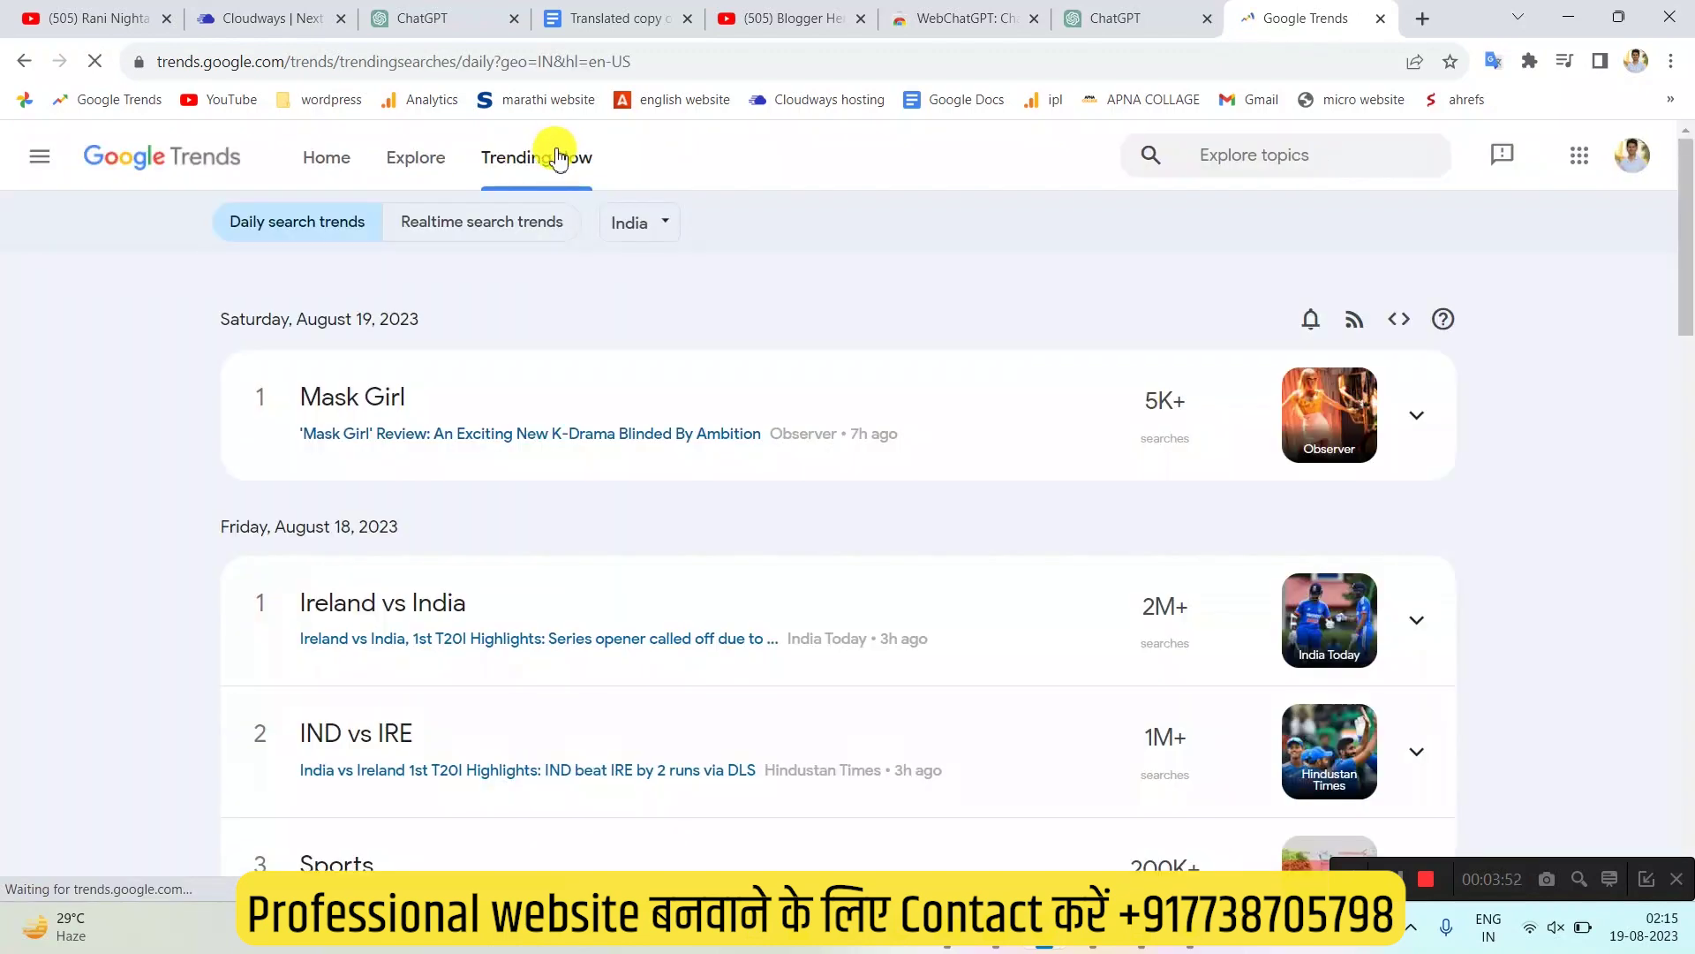
{"action": "left_click", "coordinate": [465, 232]}
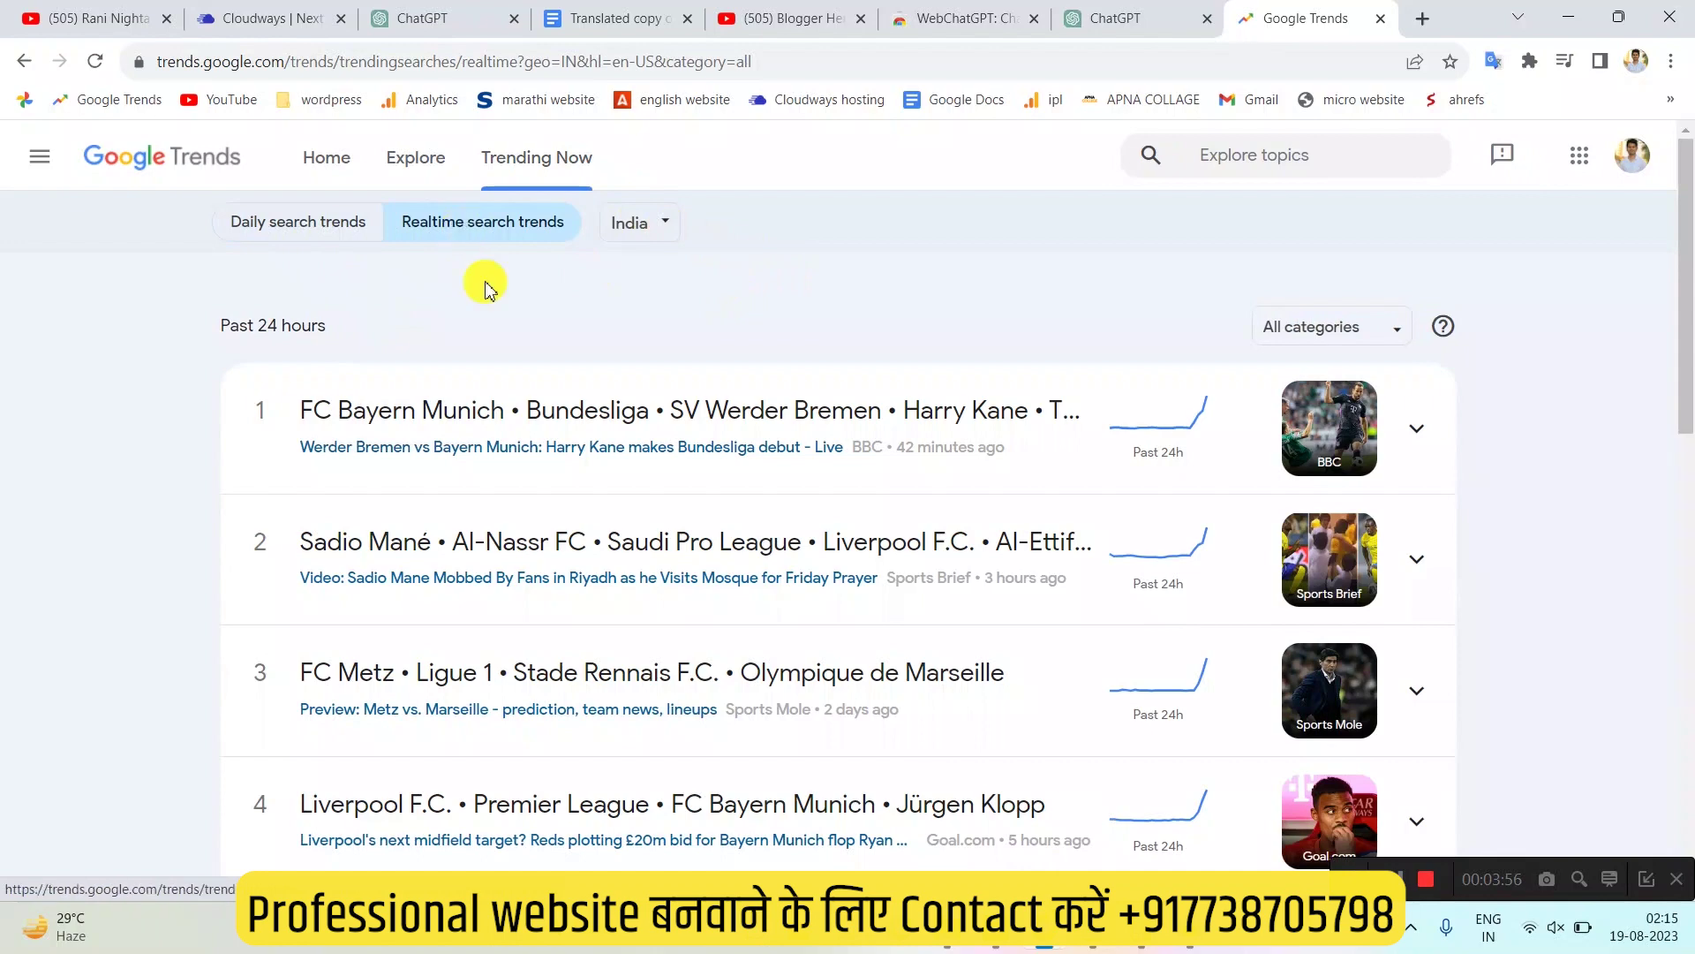
{"action": "scroll", "coordinate": [995, 443], "scroll_direction": "down", "scroll_amount": 2}
{"action": "scroll", "coordinate": [1101, 560], "scroll_direction": "up", "scroll_amount": 2}
{"action": "scroll", "coordinate": [1147, 579], "scroll_direction": "down", "scroll_amount": 2}
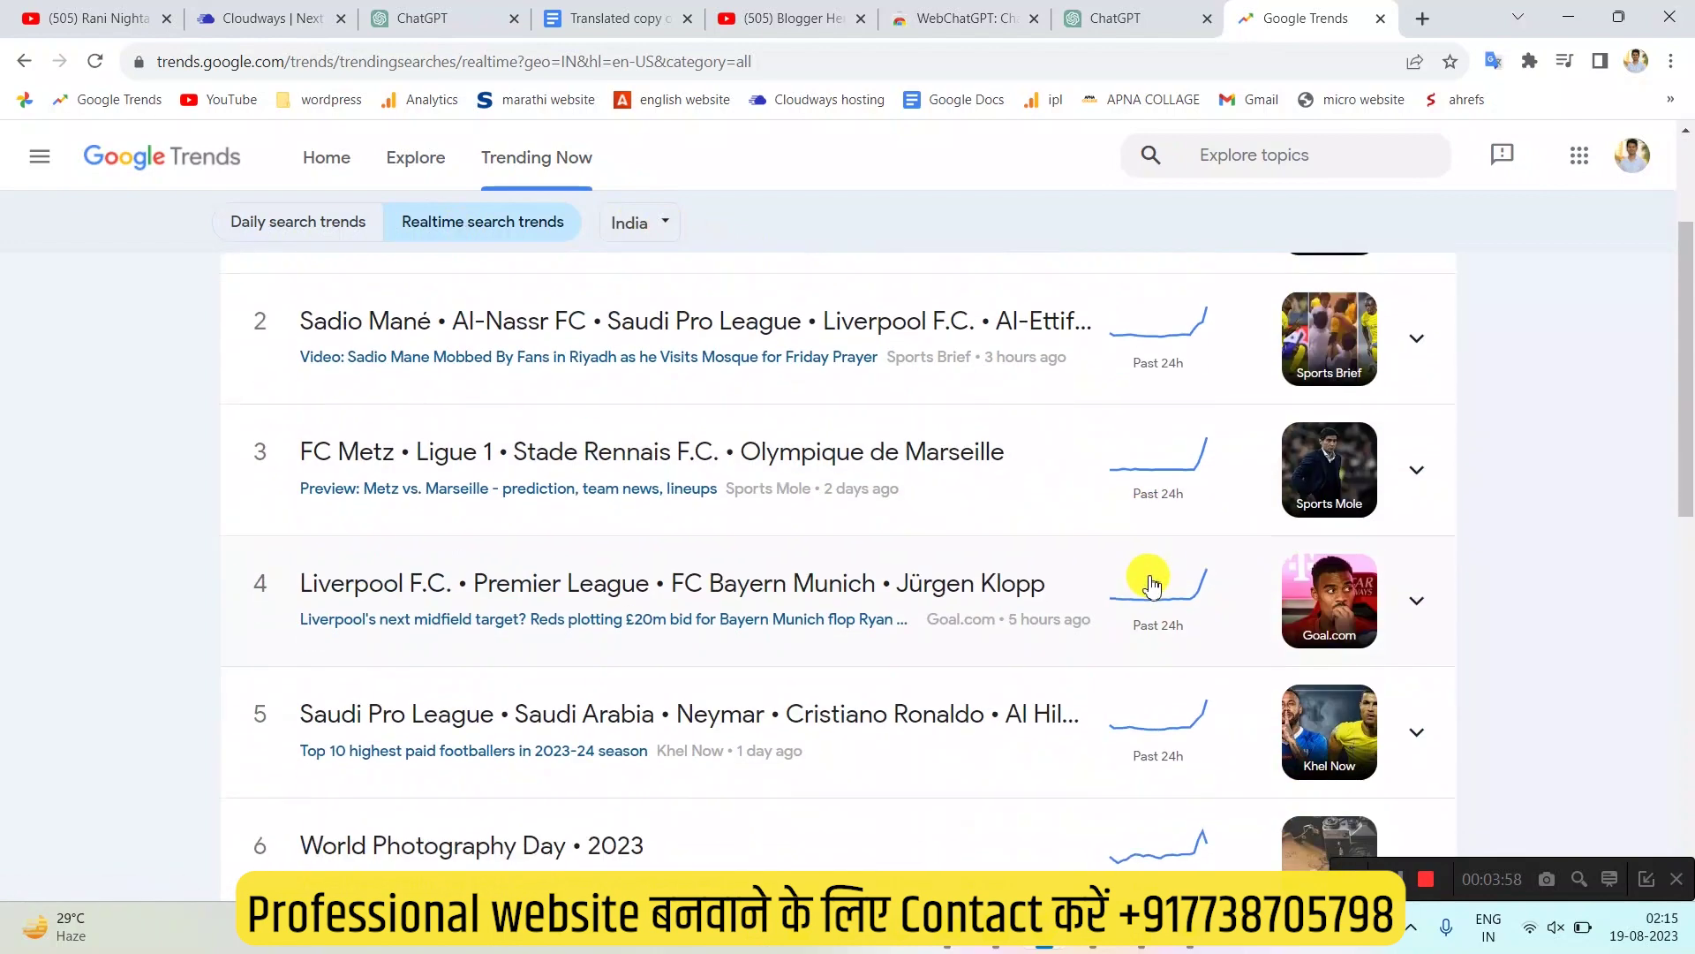
{"action": "scroll", "coordinate": [1174, 565], "scroll_direction": "down", "scroll_amount": 2}
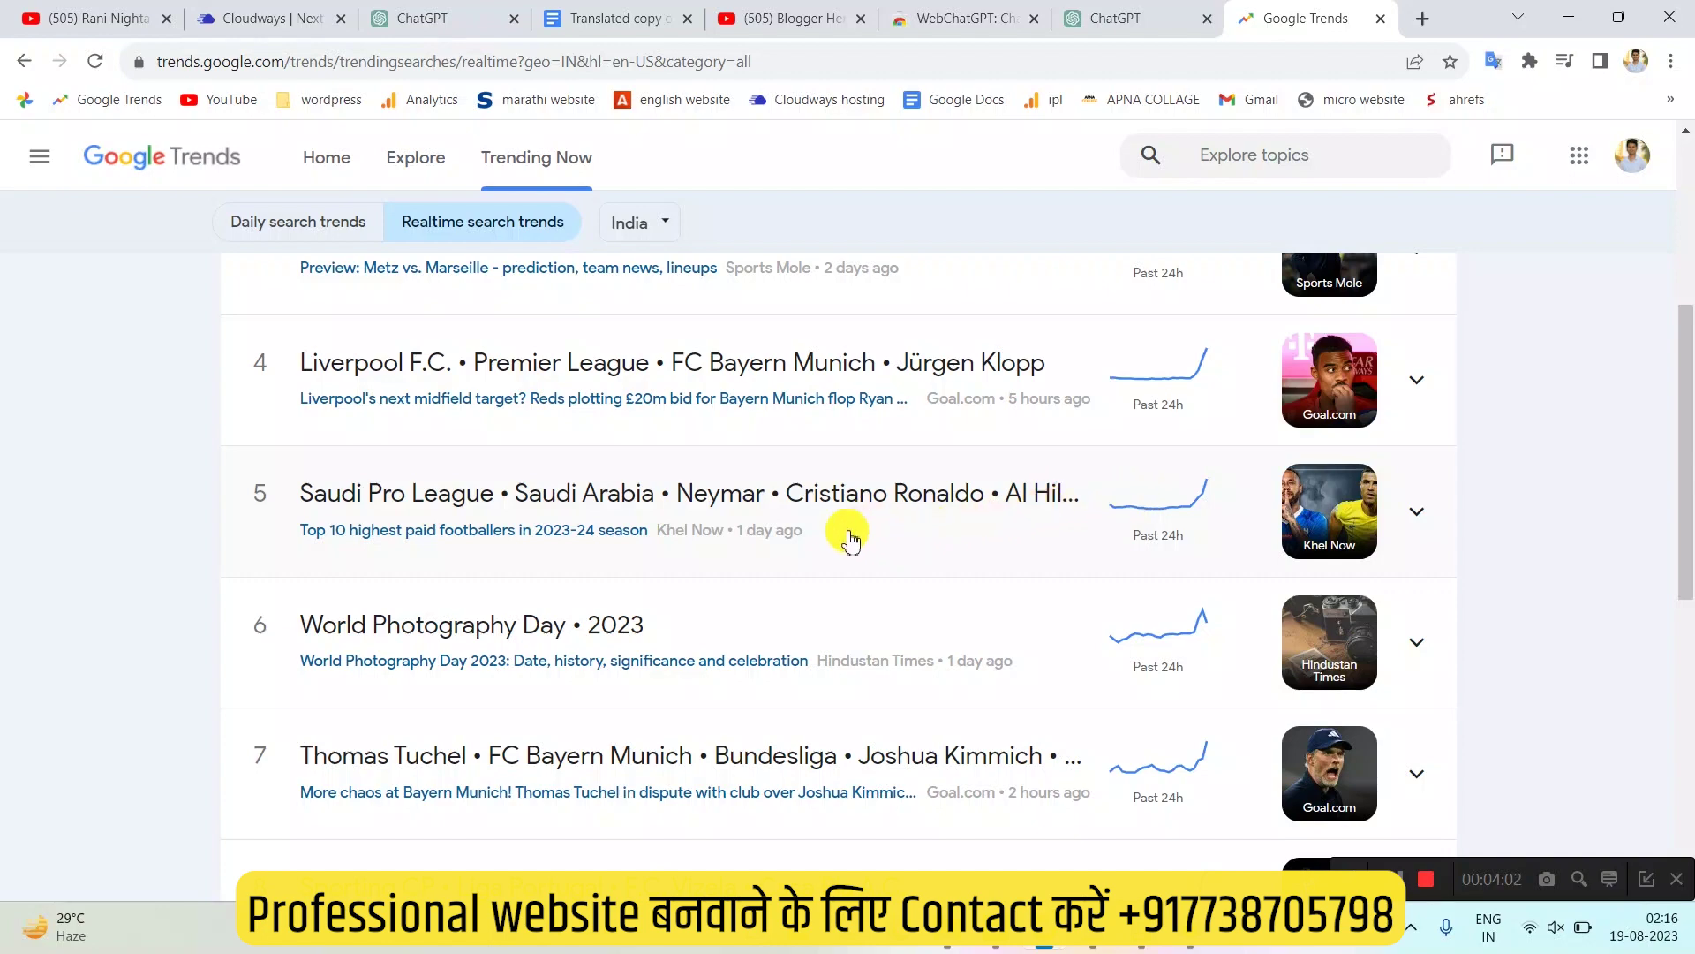
{"action": "scroll", "coordinate": [850, 537], "scroll_direction": "down", "scroll_amount": 2}
{"action": "scroll", "coordinate": [848, 533], "scroll_direction": "up", "scroll_amount": 7}
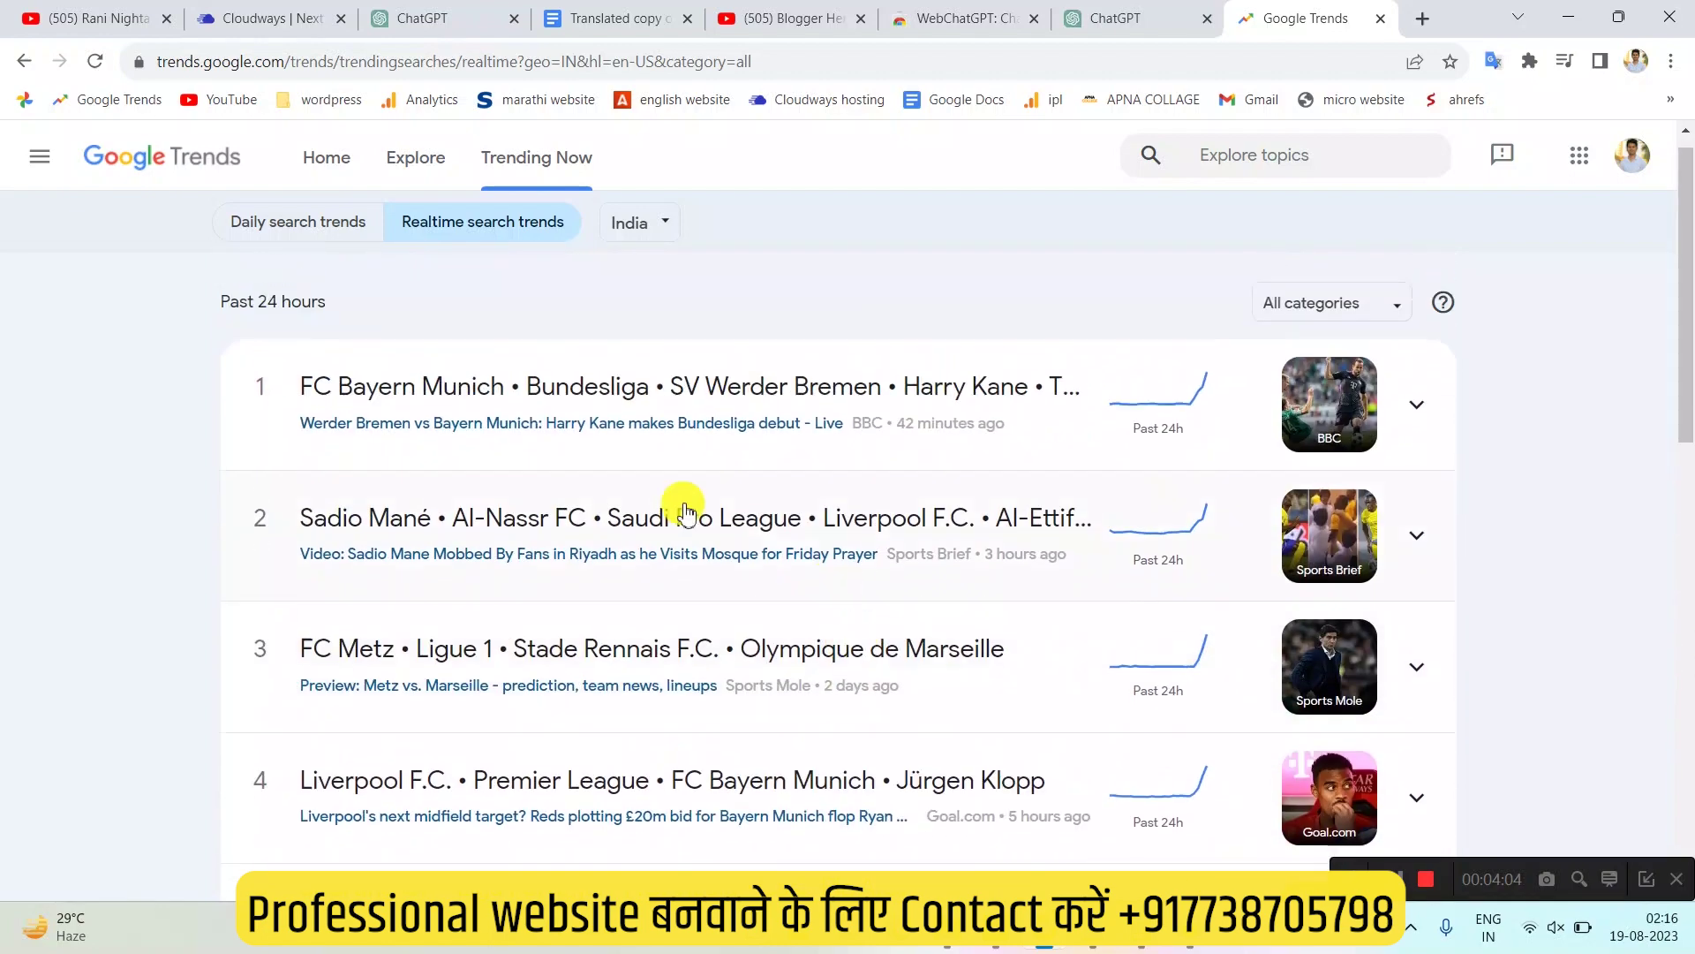
Go back to the daily search trends, expand CTET Admit Card, and open its ABP News article in a new tab
{"action": "left_click", "coordinate": [305, 220]}
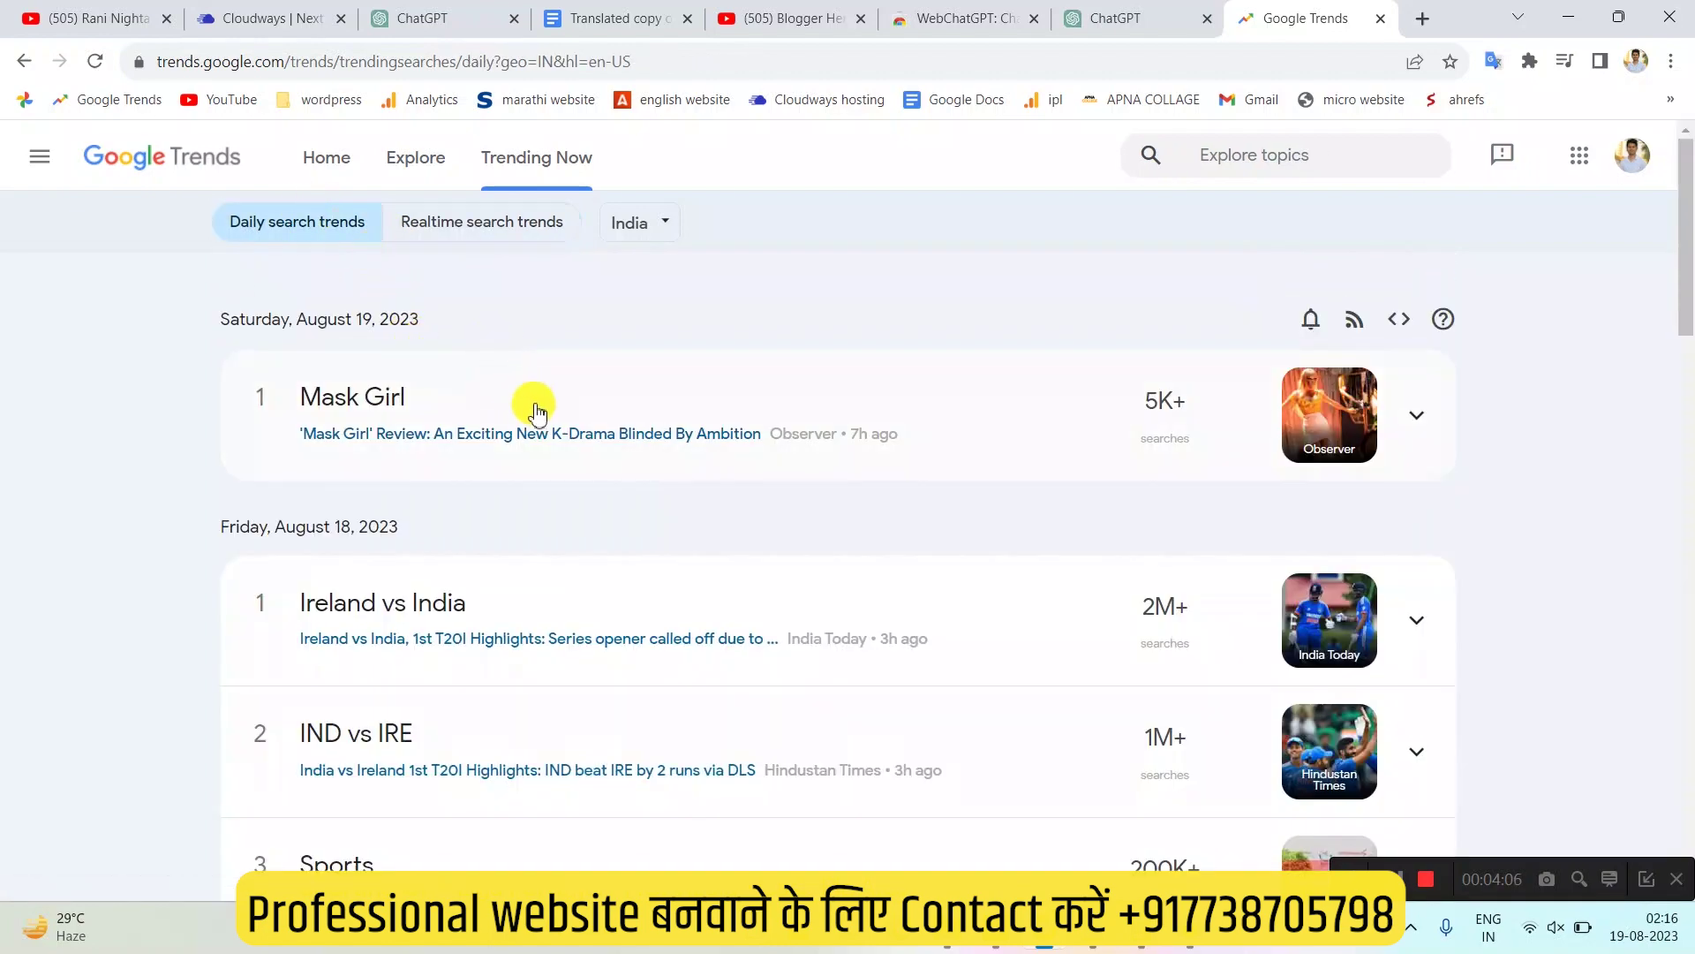
{"action": "scroll", "coordinate": [539, 412], "scroll_direction": "down", "scroll_amount": 4}
{"action": "scroll", "coordinate": [560, 406], "scroll_direction": "down", "scroll_amount": 2}
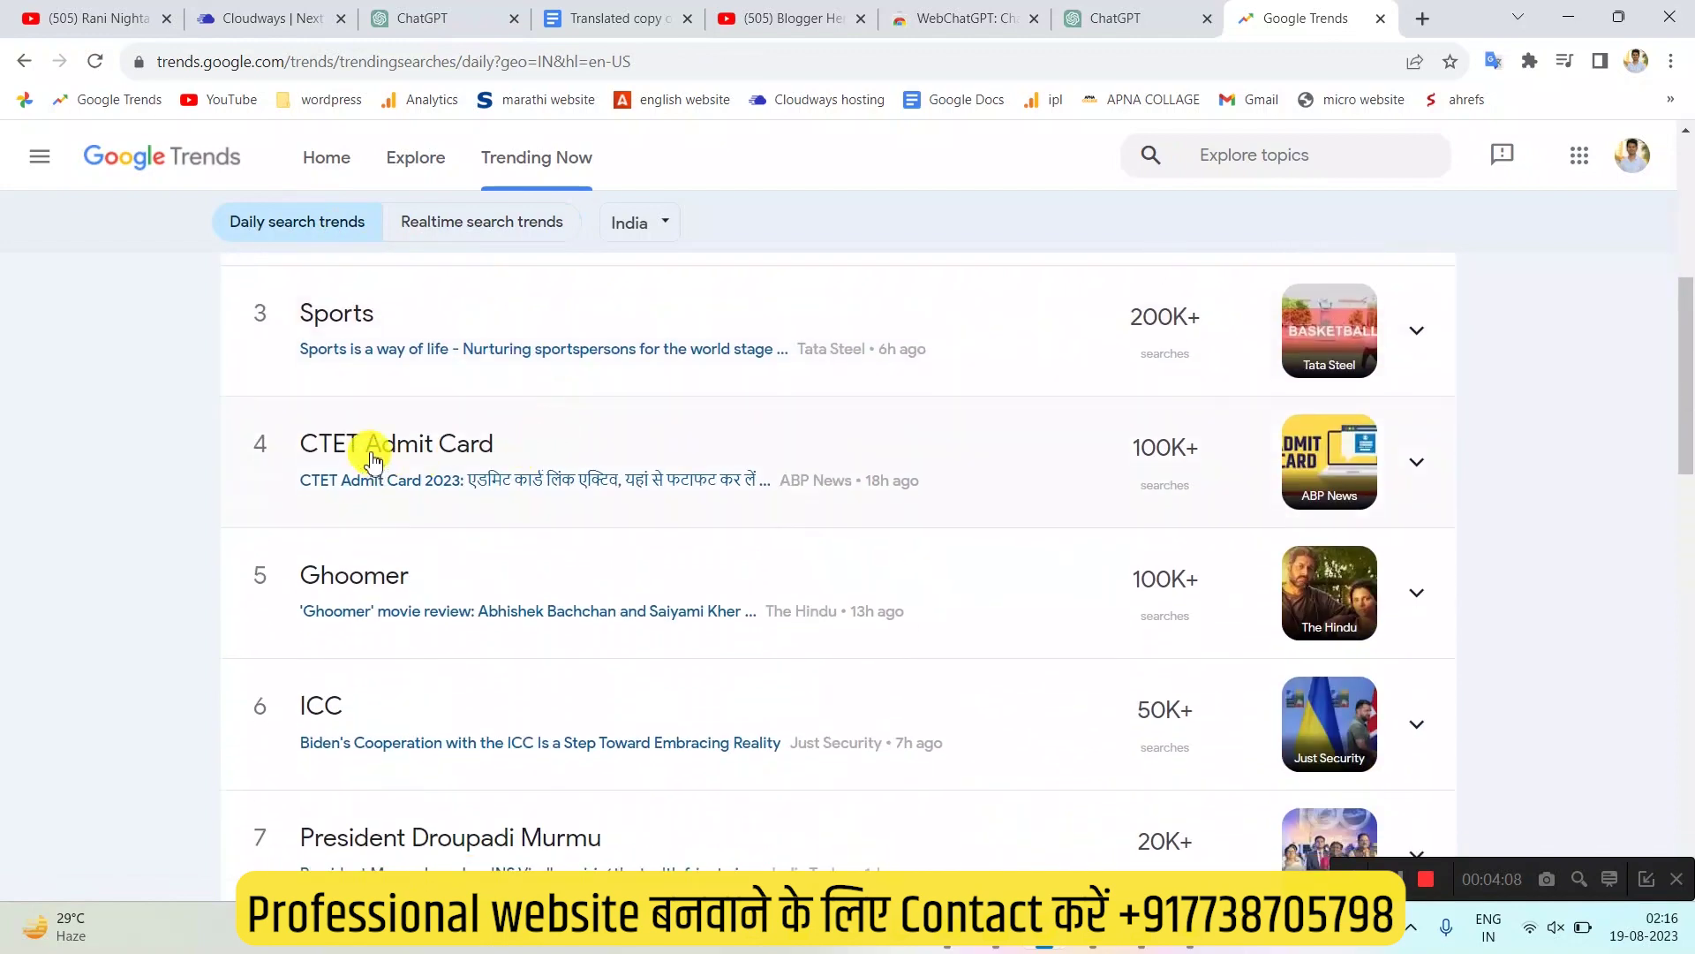
{"action": "left_click", "coordinate": [848, 458]}
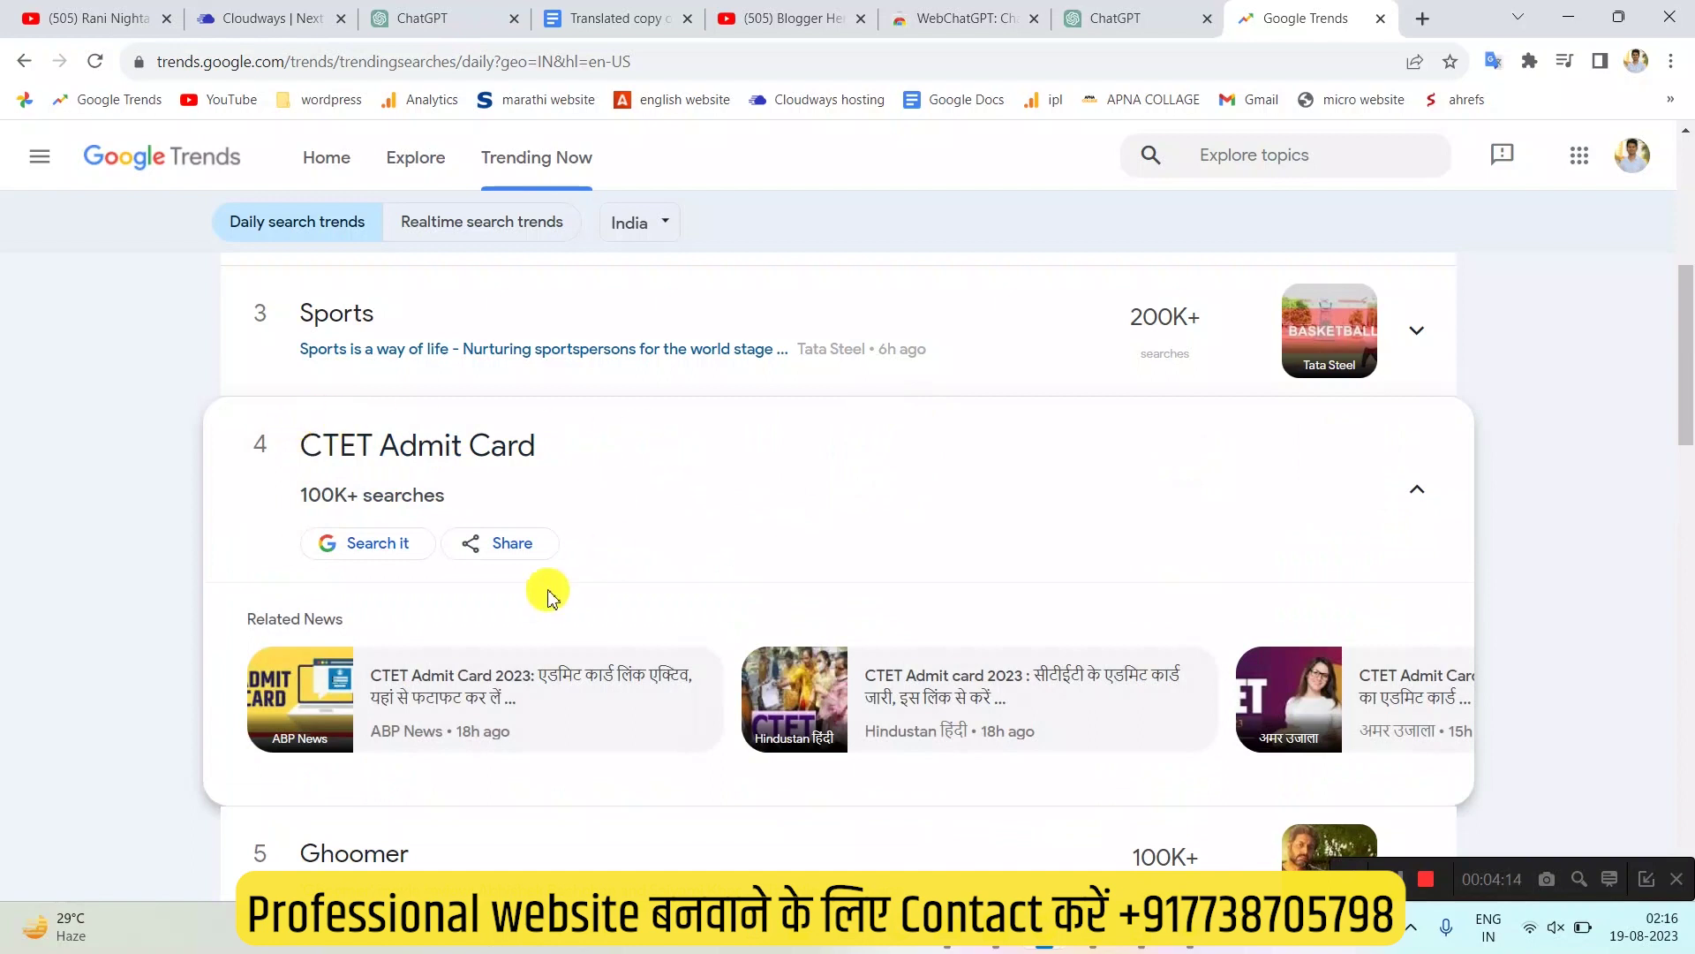
{"action": "right_click", "coordinate": [448, 684]}
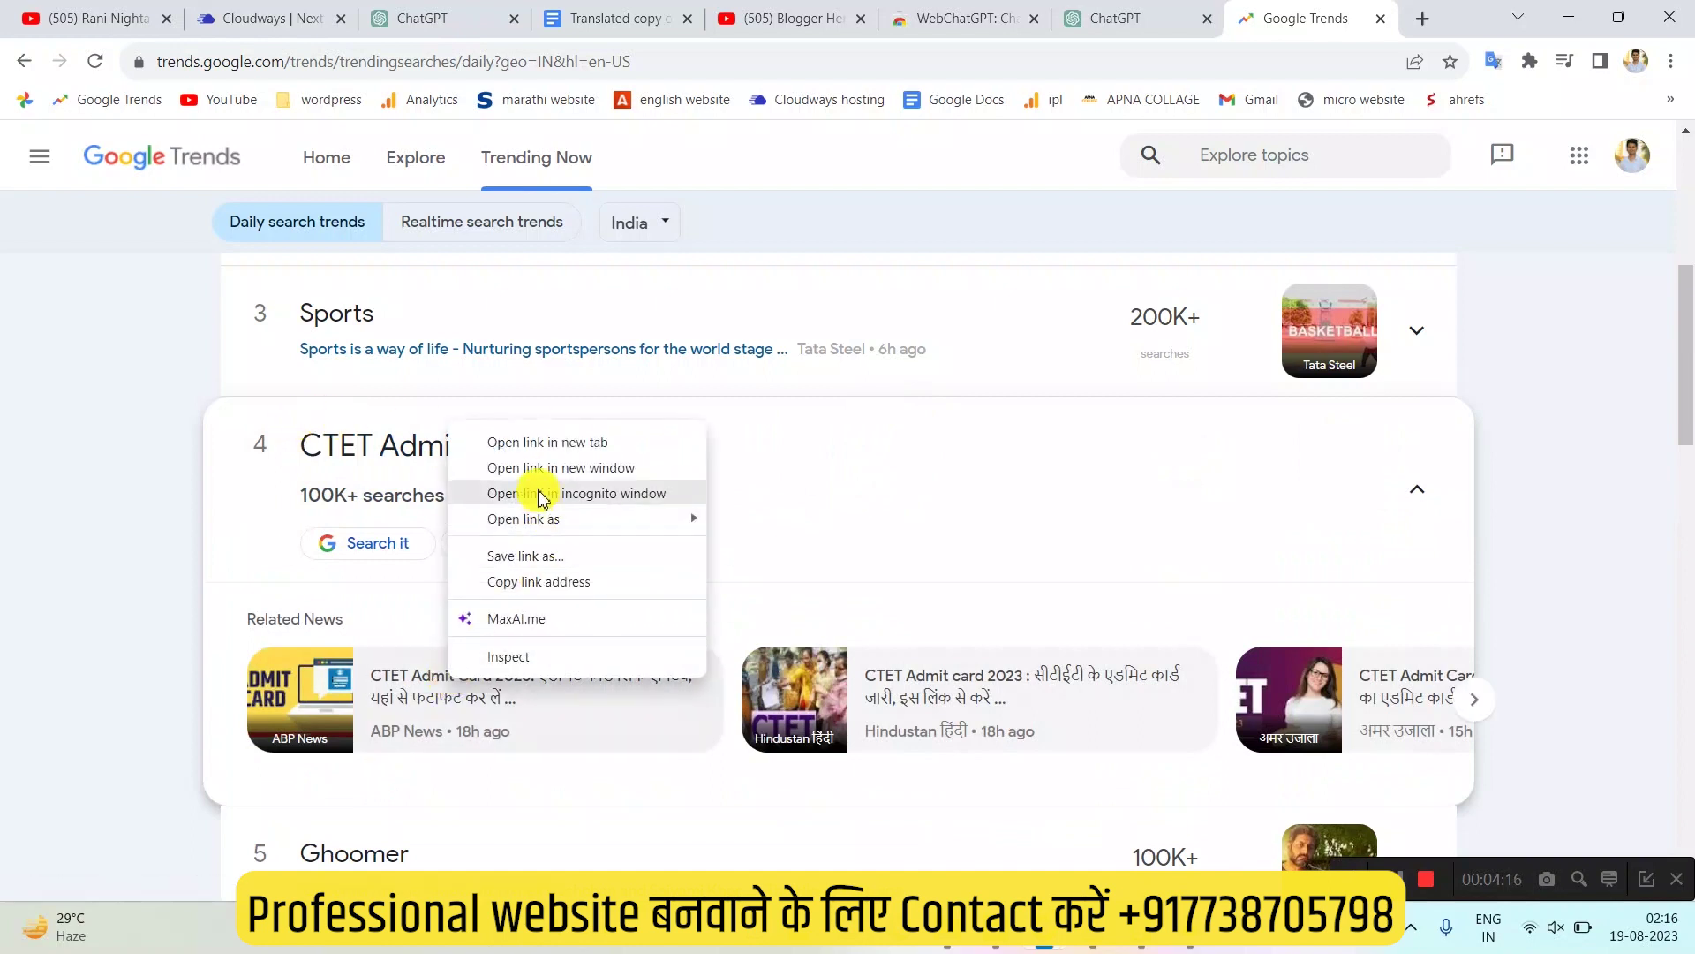
{"action": "left_click", "coordinate": [530, 442]}
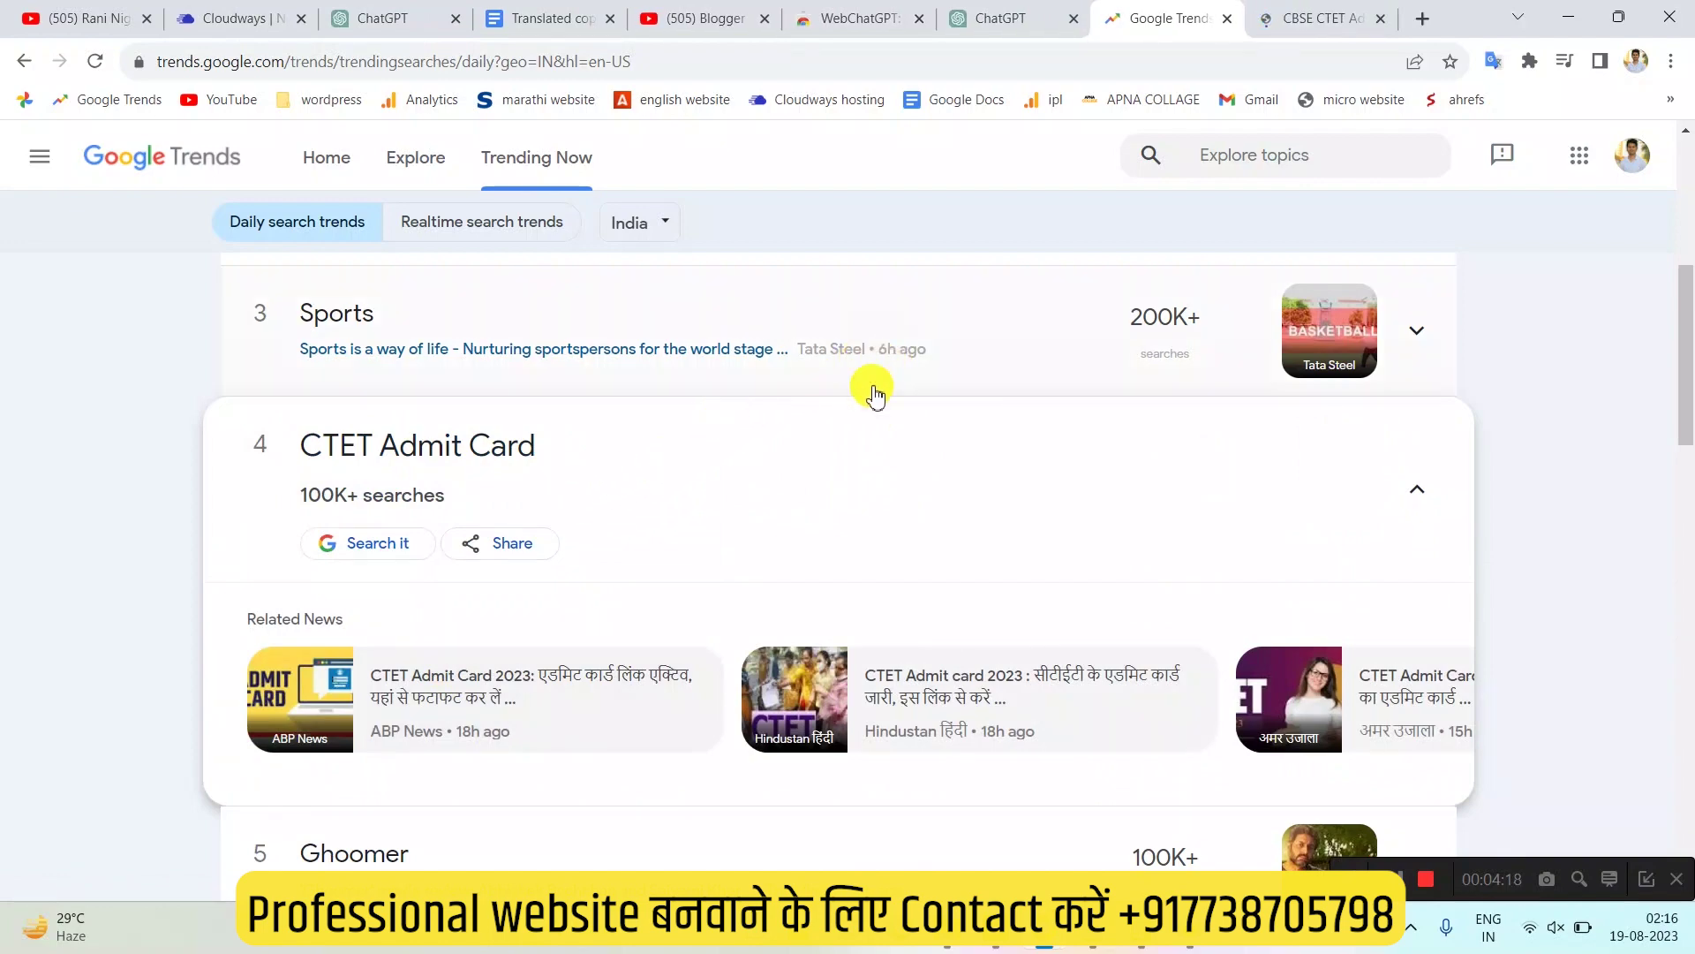
Switch to the CTET Admit Card 2023 article and dismiss its Google sign-in prompt to view the headline
{"action": "left_click", "coordinate": [1263, 10]}
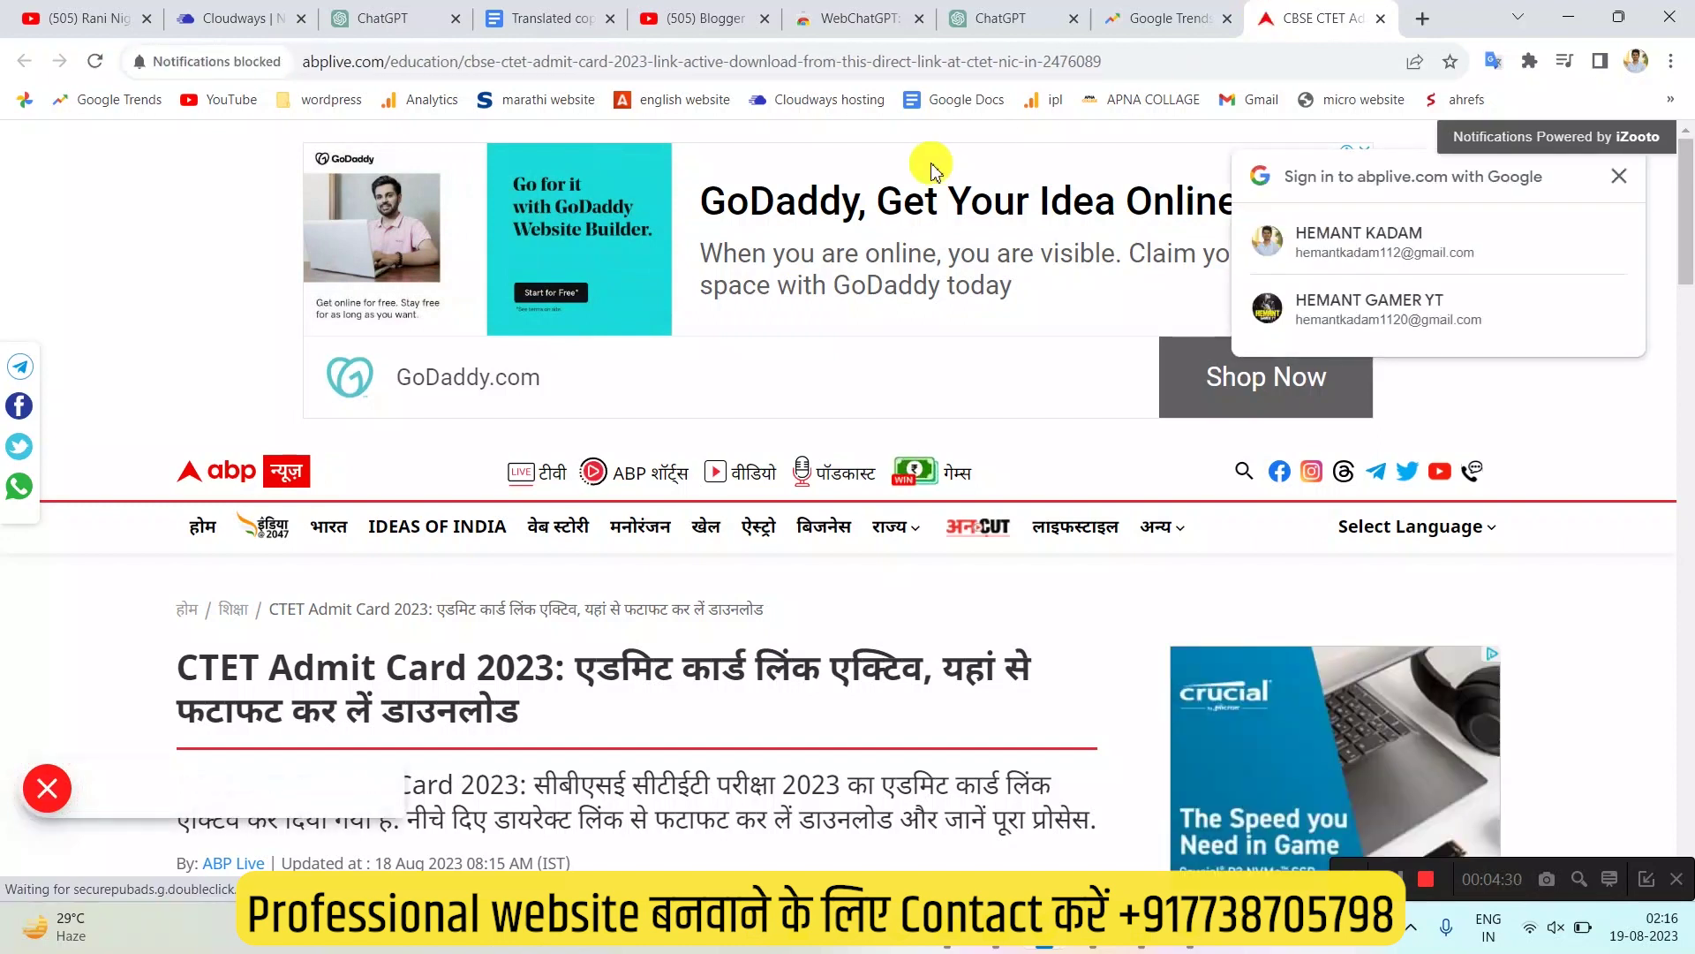
{"action": "left_click", "coordinate": [1602, 176]}
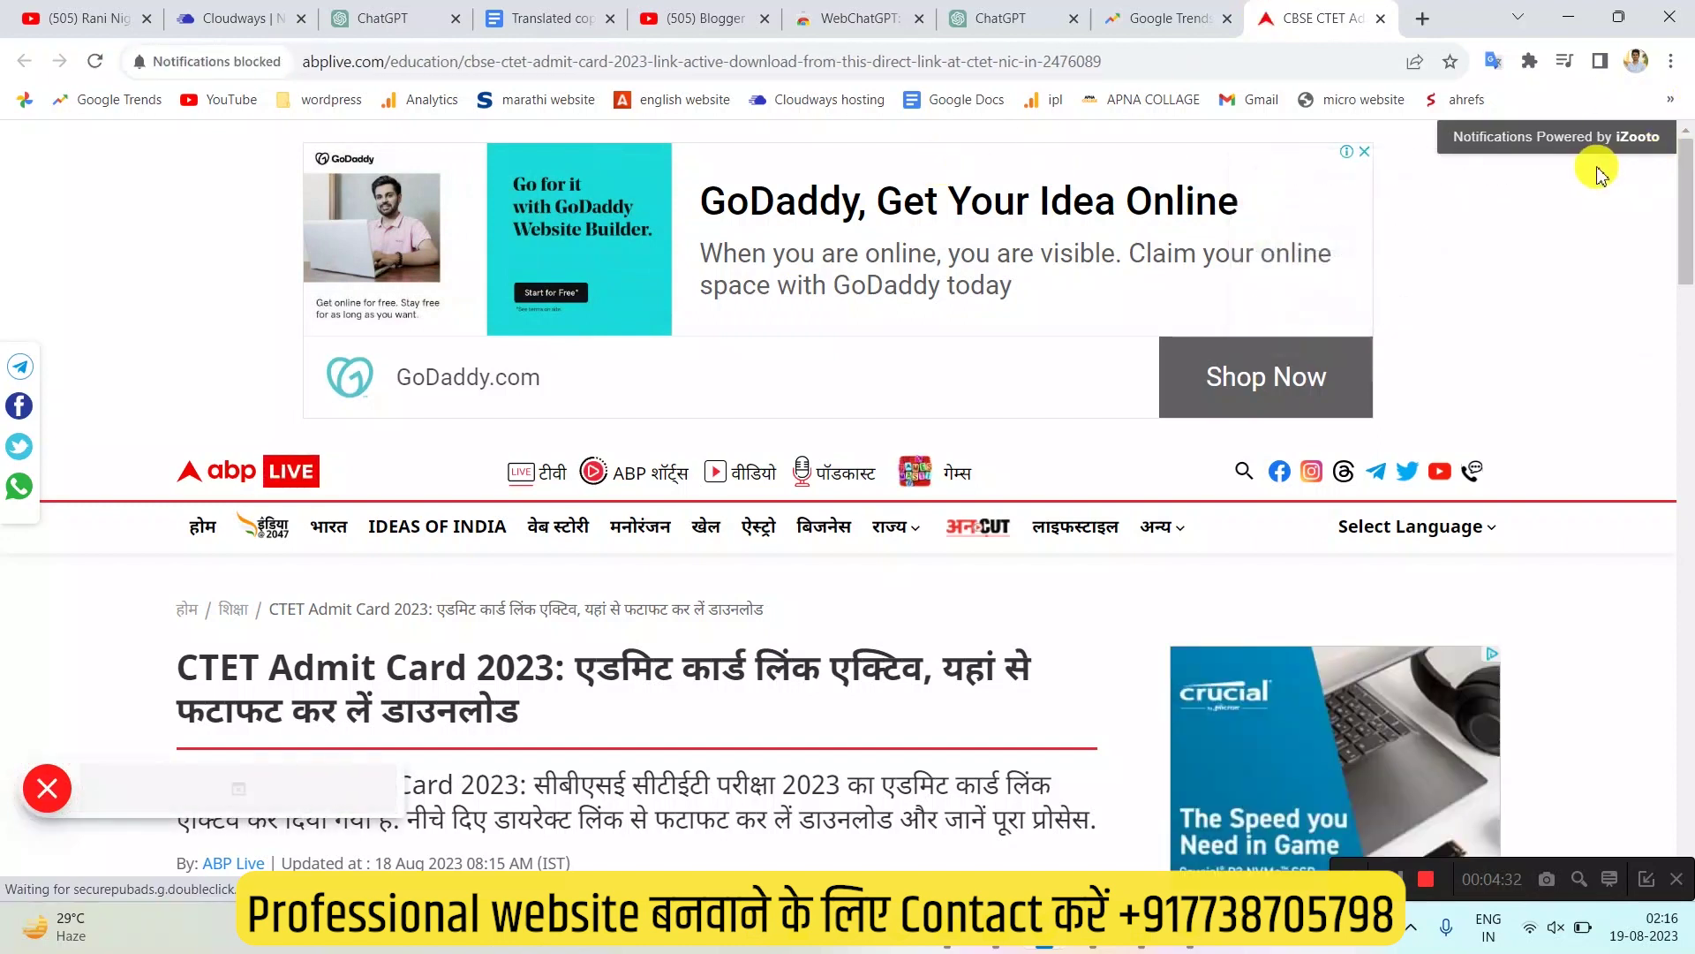
{"action": "scroll", "coordinate": [1033, 439], "scroll_direction": "down", "scroll_amount": 1}
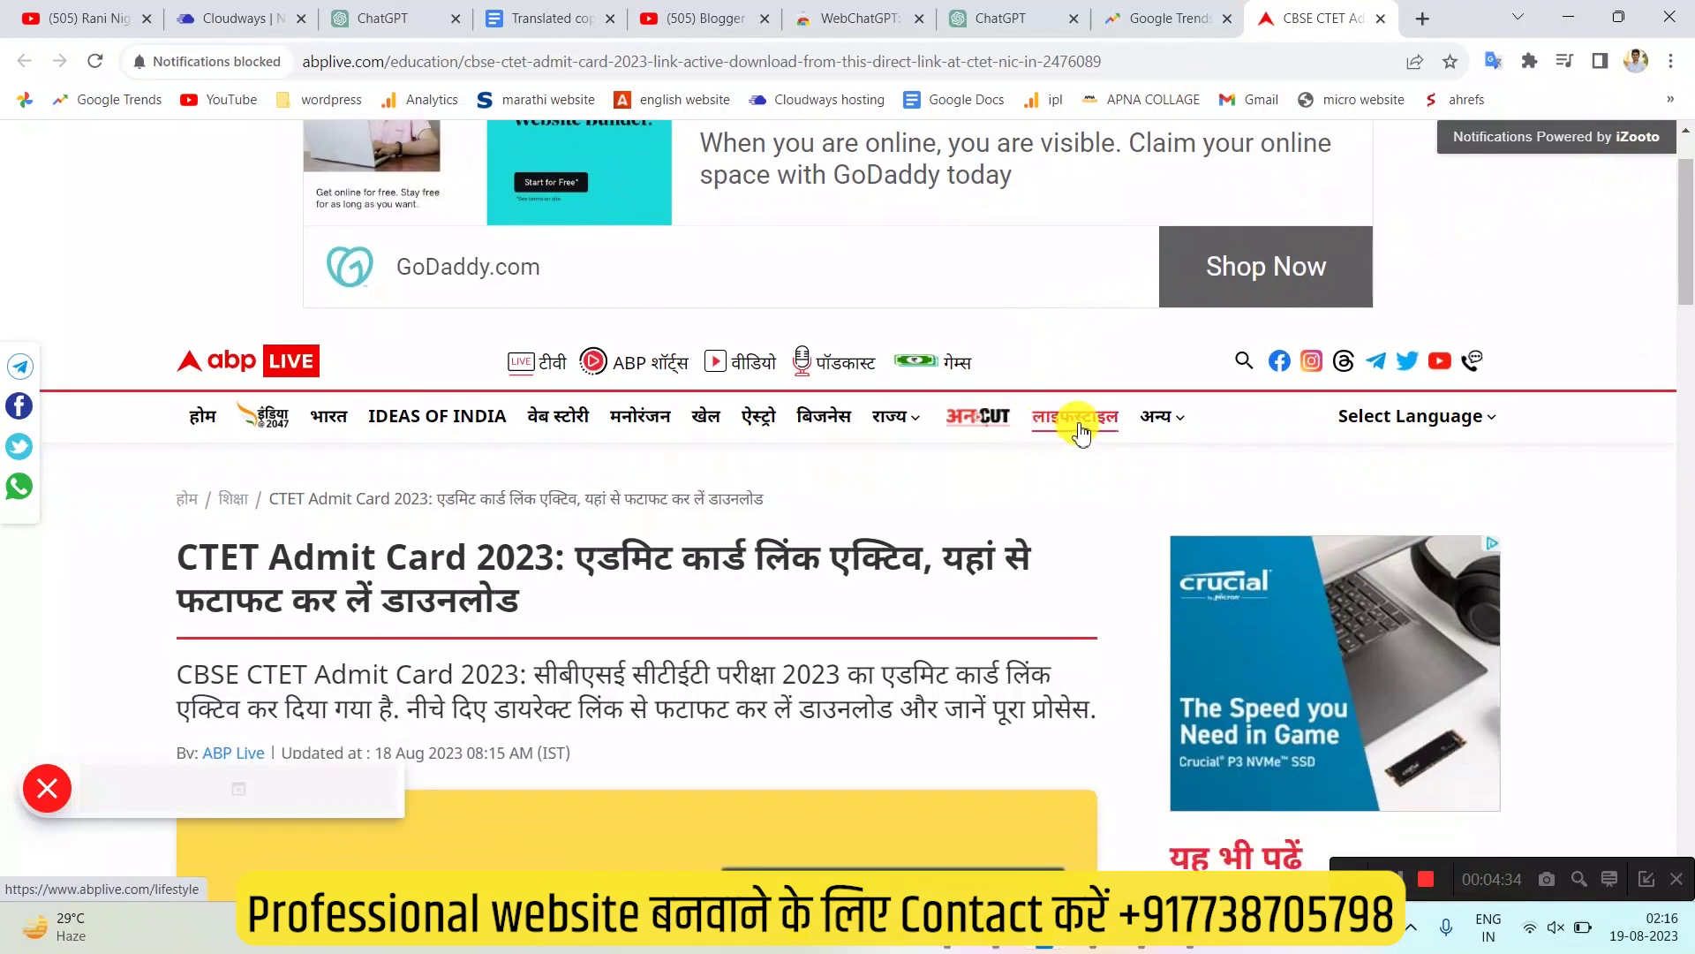
Copy the words "CTET Admit Card 2023" from the article's headline
{"action": "scroll", "coordinate": [1095, 464], "scroll_direction": "down", "scroll_amount": 2}
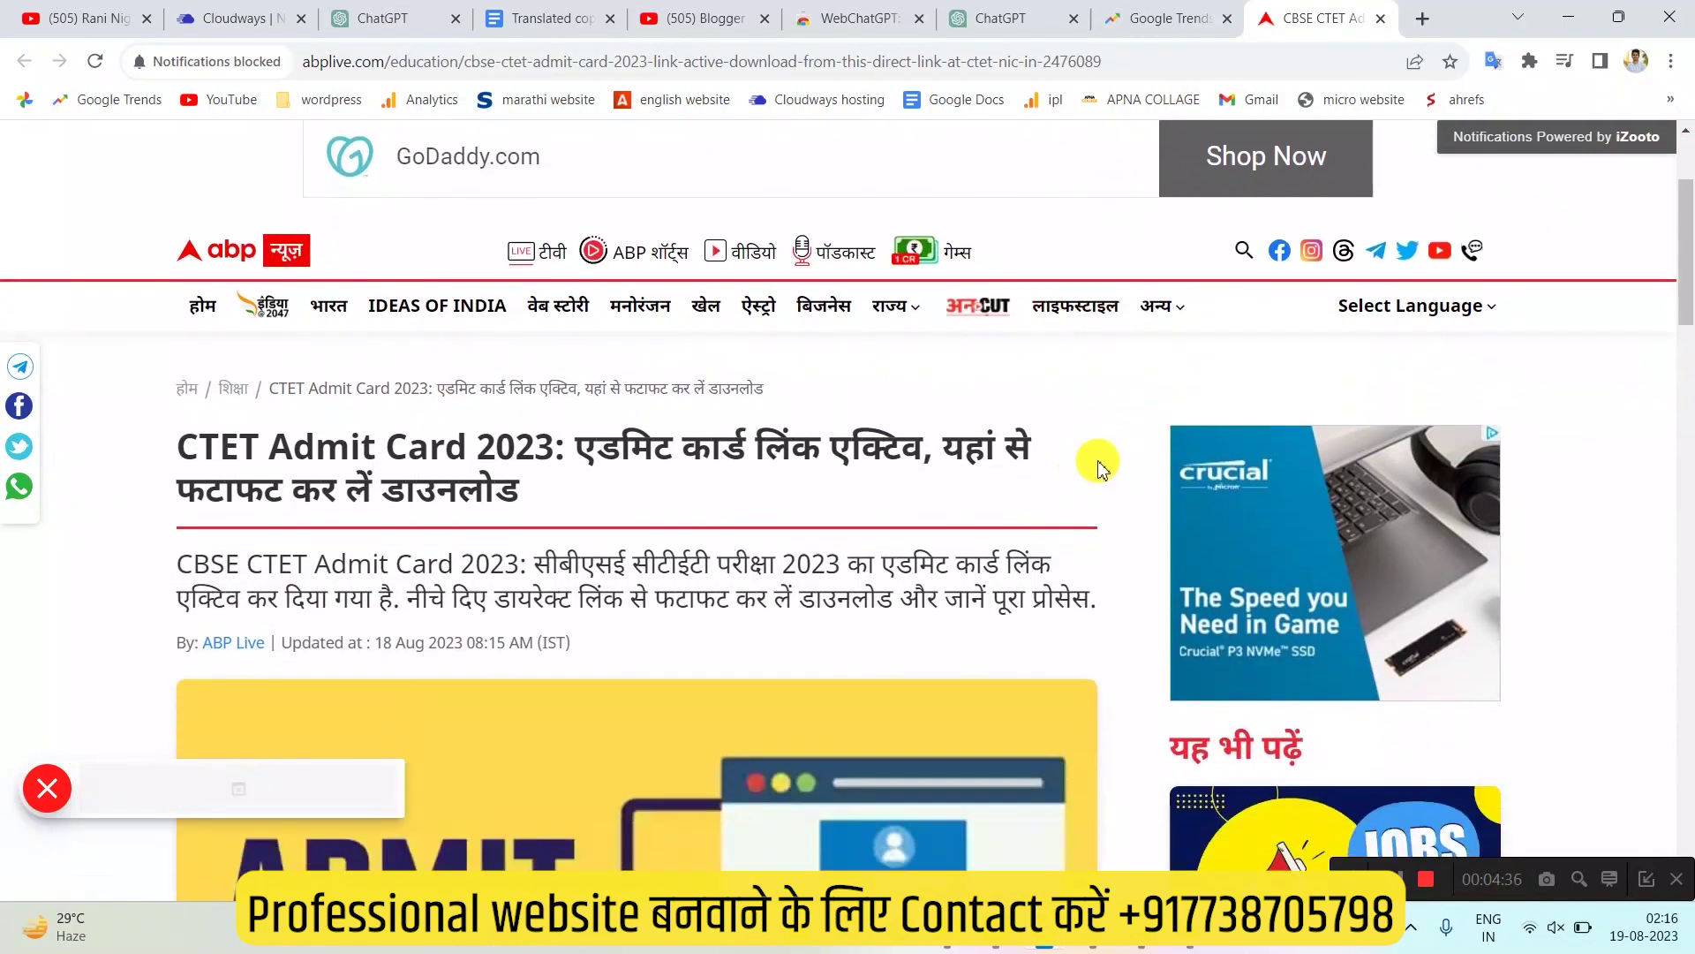
{"action": "scroll", "coordinate": [1008, 378], "scroll_direction": "up", "scroll_amount": 2}
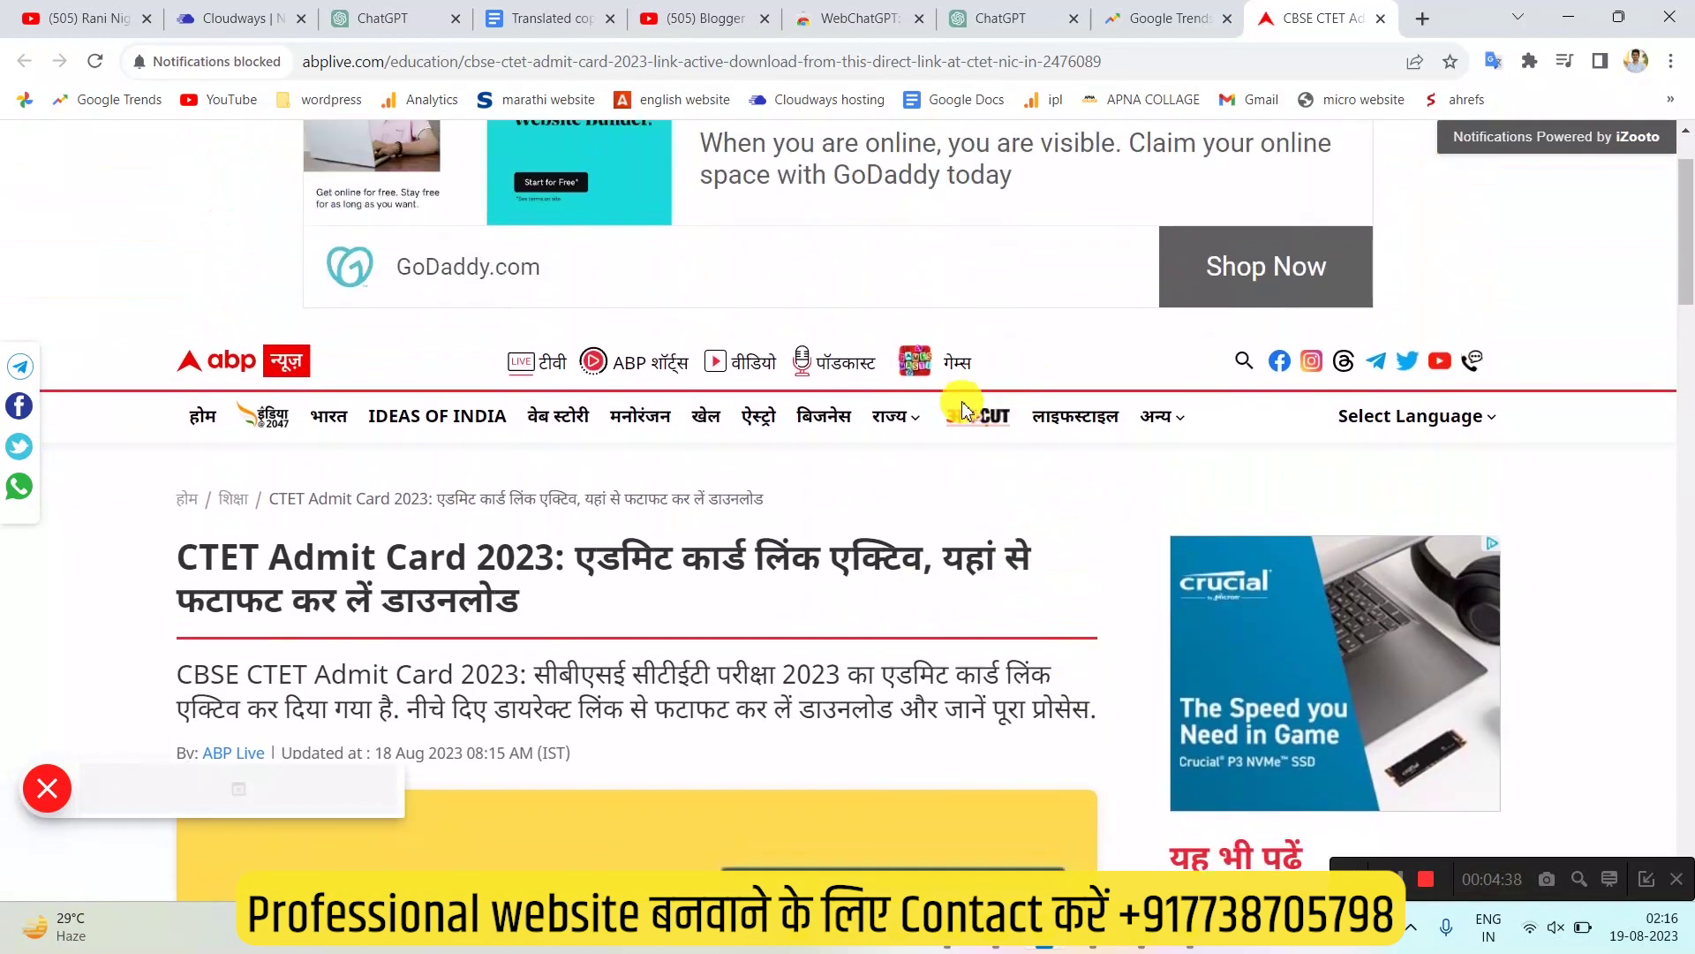
{"action": "mouse_move", "coordinate": [181, 554]}
{"action": "left_mouse_down"}
{"action": "mouse_move", "coordinate": [492, 557]}
{"action": "mouse_move", "coordinate": [178, 565]}
{"action": "mouse_move", "coordinate": [206, 561]}
{"action": "left_mouse_up"}
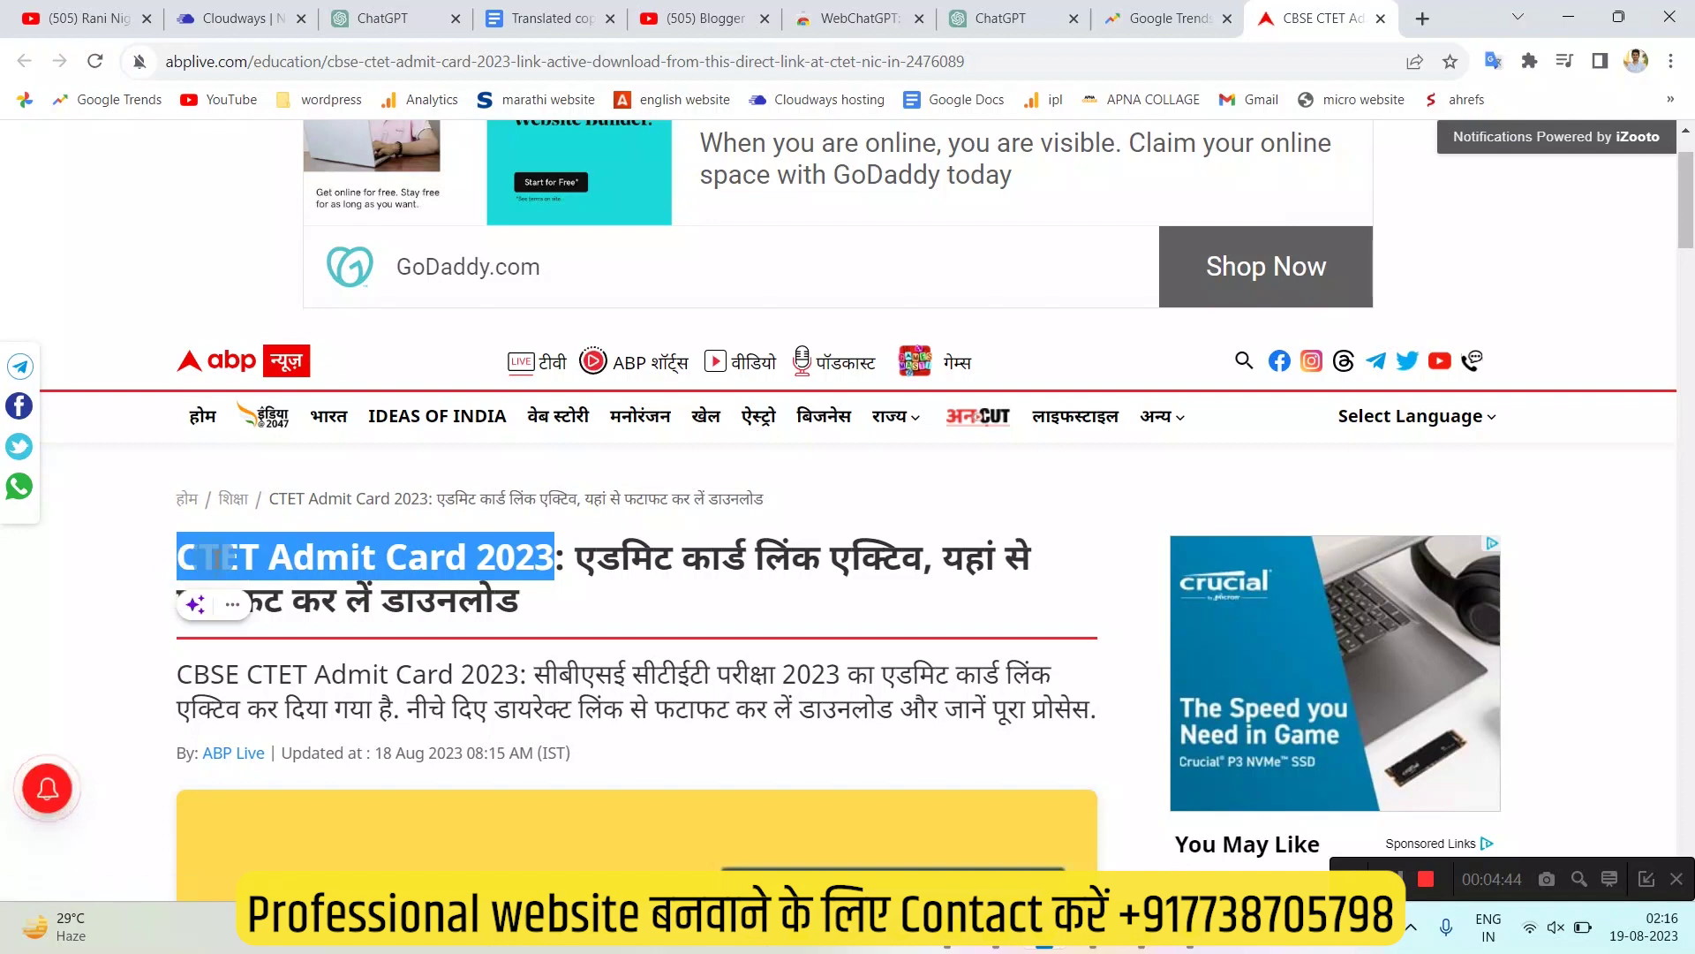
{"action": "right_click", "coordinate": [235, 570]}
{"action": "left_click", "coordinate": [256, 577]}
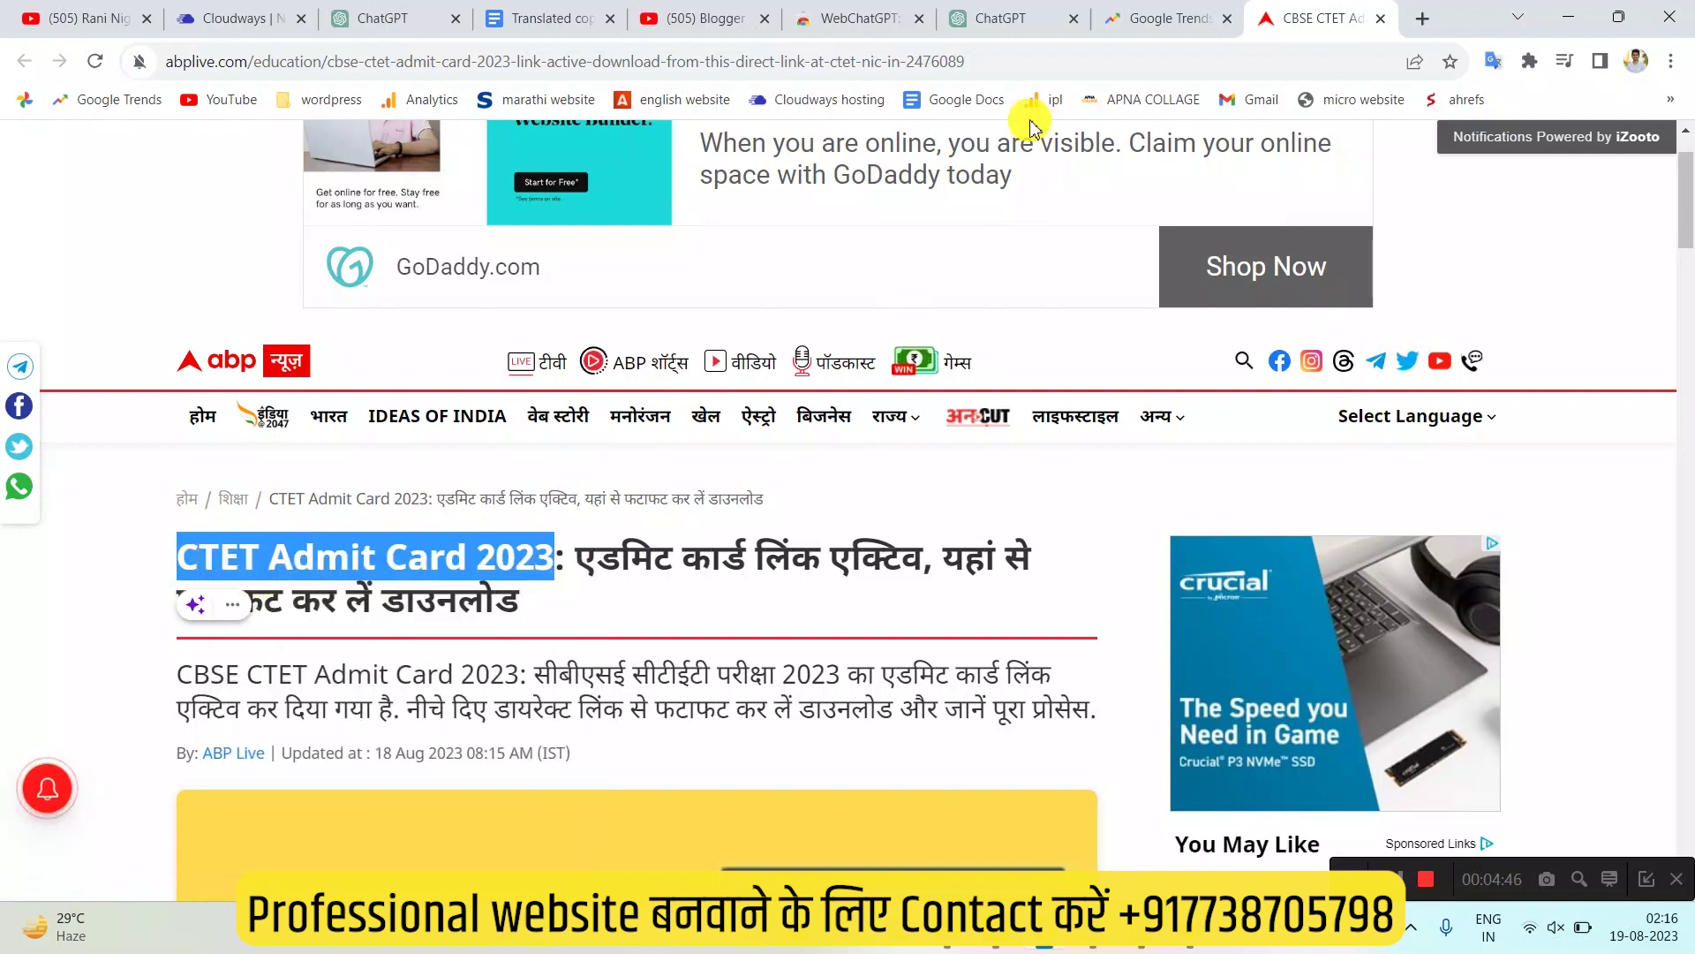
Switch to ChatGPT and submit the prompt "CTET Admit Card 2023" with web access on, keeping 5 results and Google Search
{"action": "left_click", "coordinate": [1007, 18]}
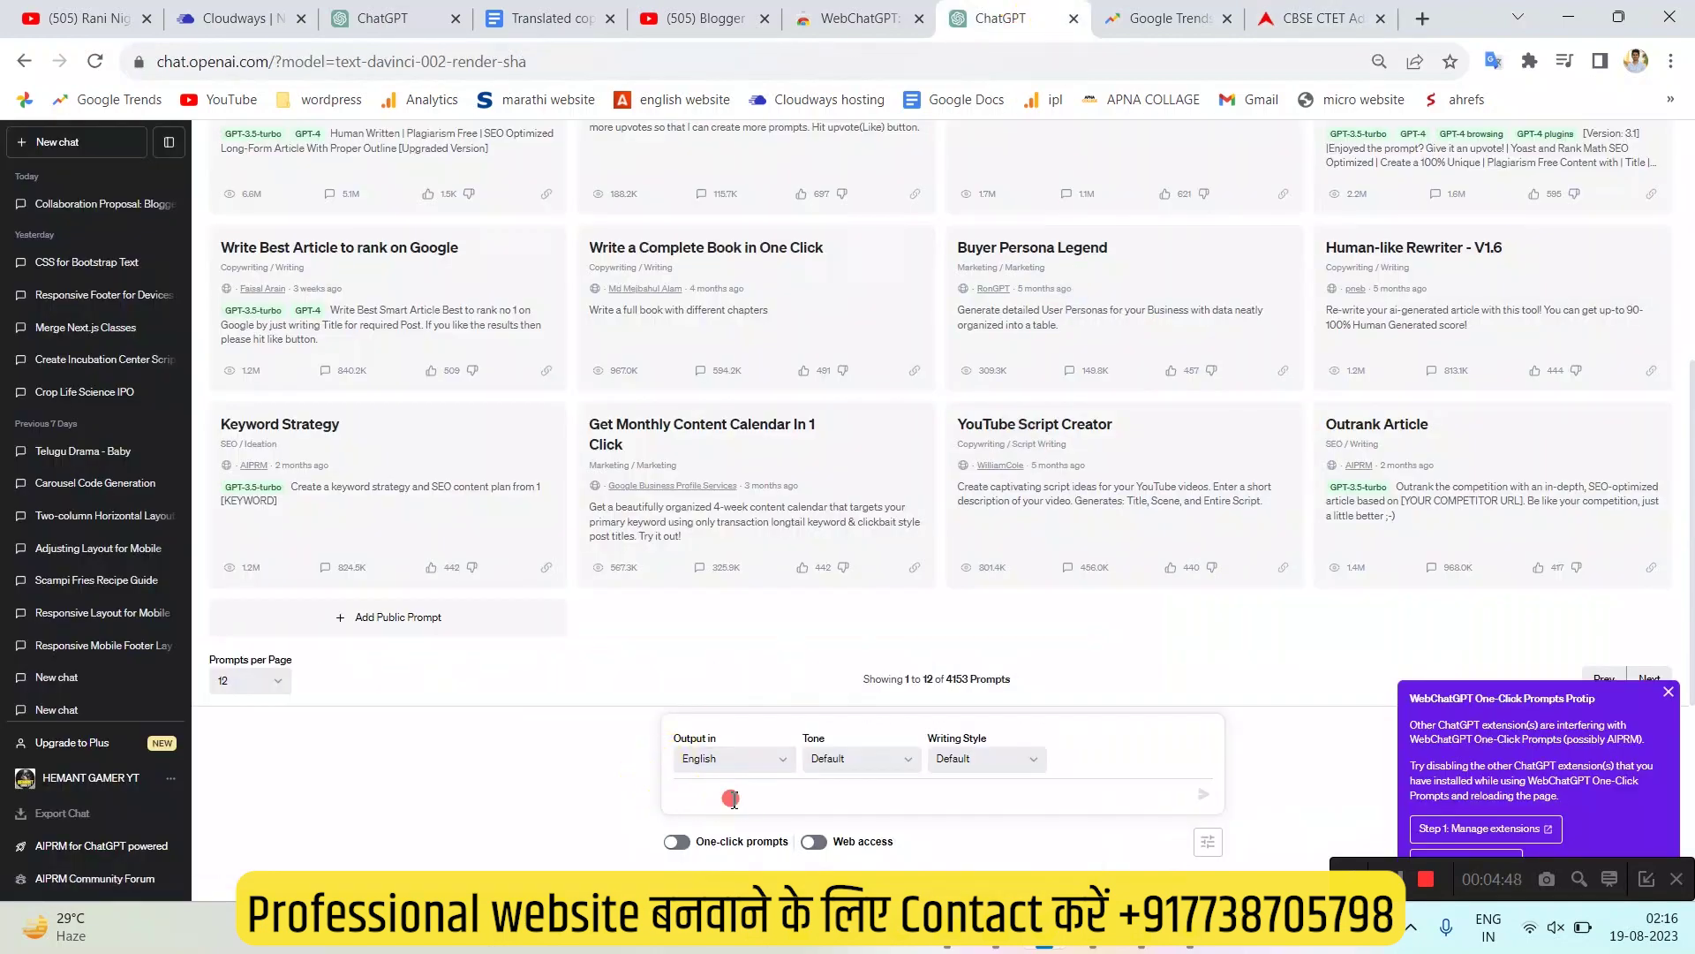
{"action": "key", "text": "ctrl+v"}
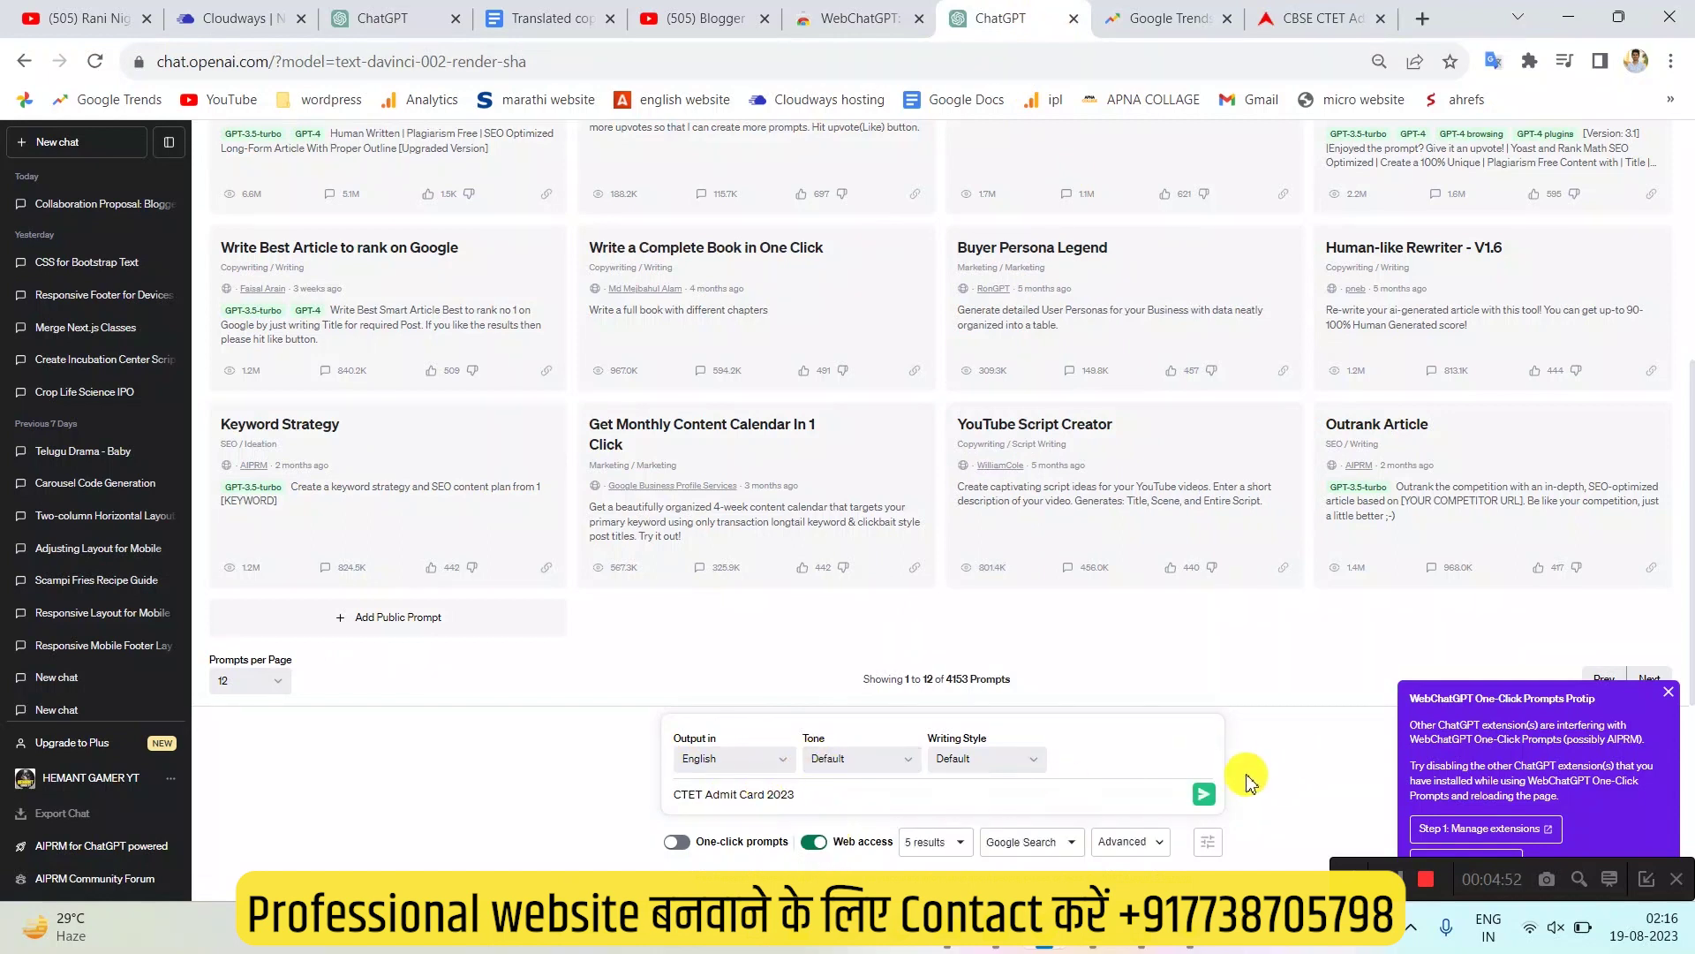
{"action": "left_click", "coordinate": [967, 844]}
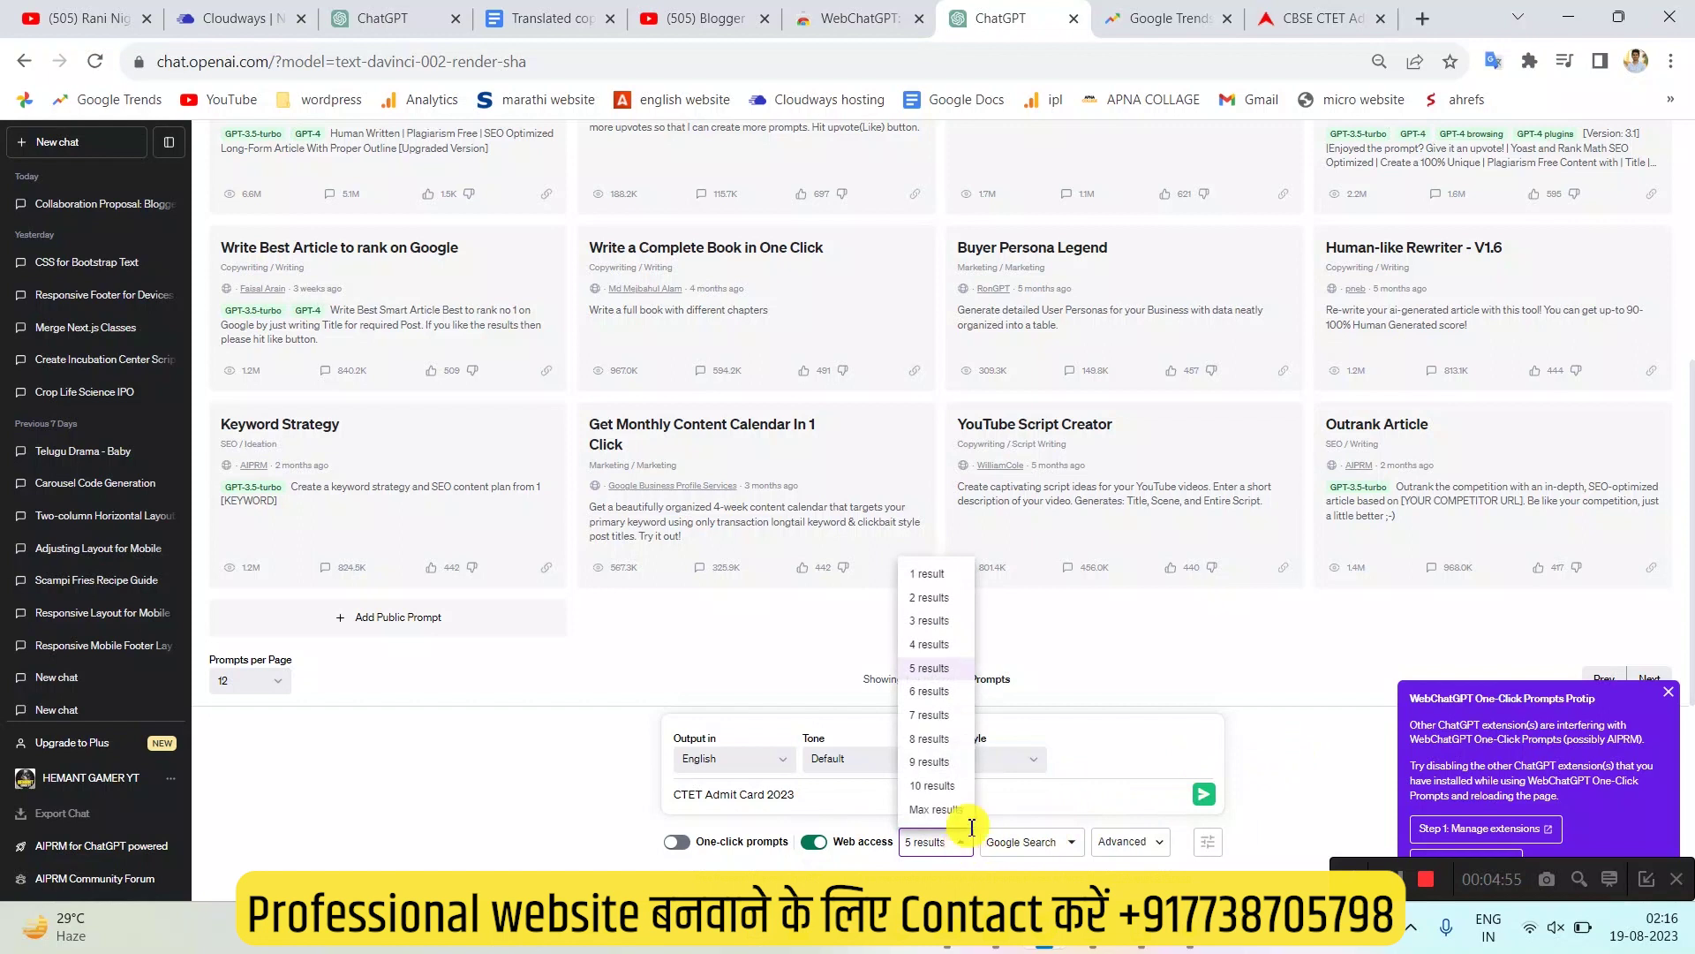
{"action": "left_click", "coordinate": [1019, 846]}
{"action": "left_click", "coordinate": [1051, 843]}
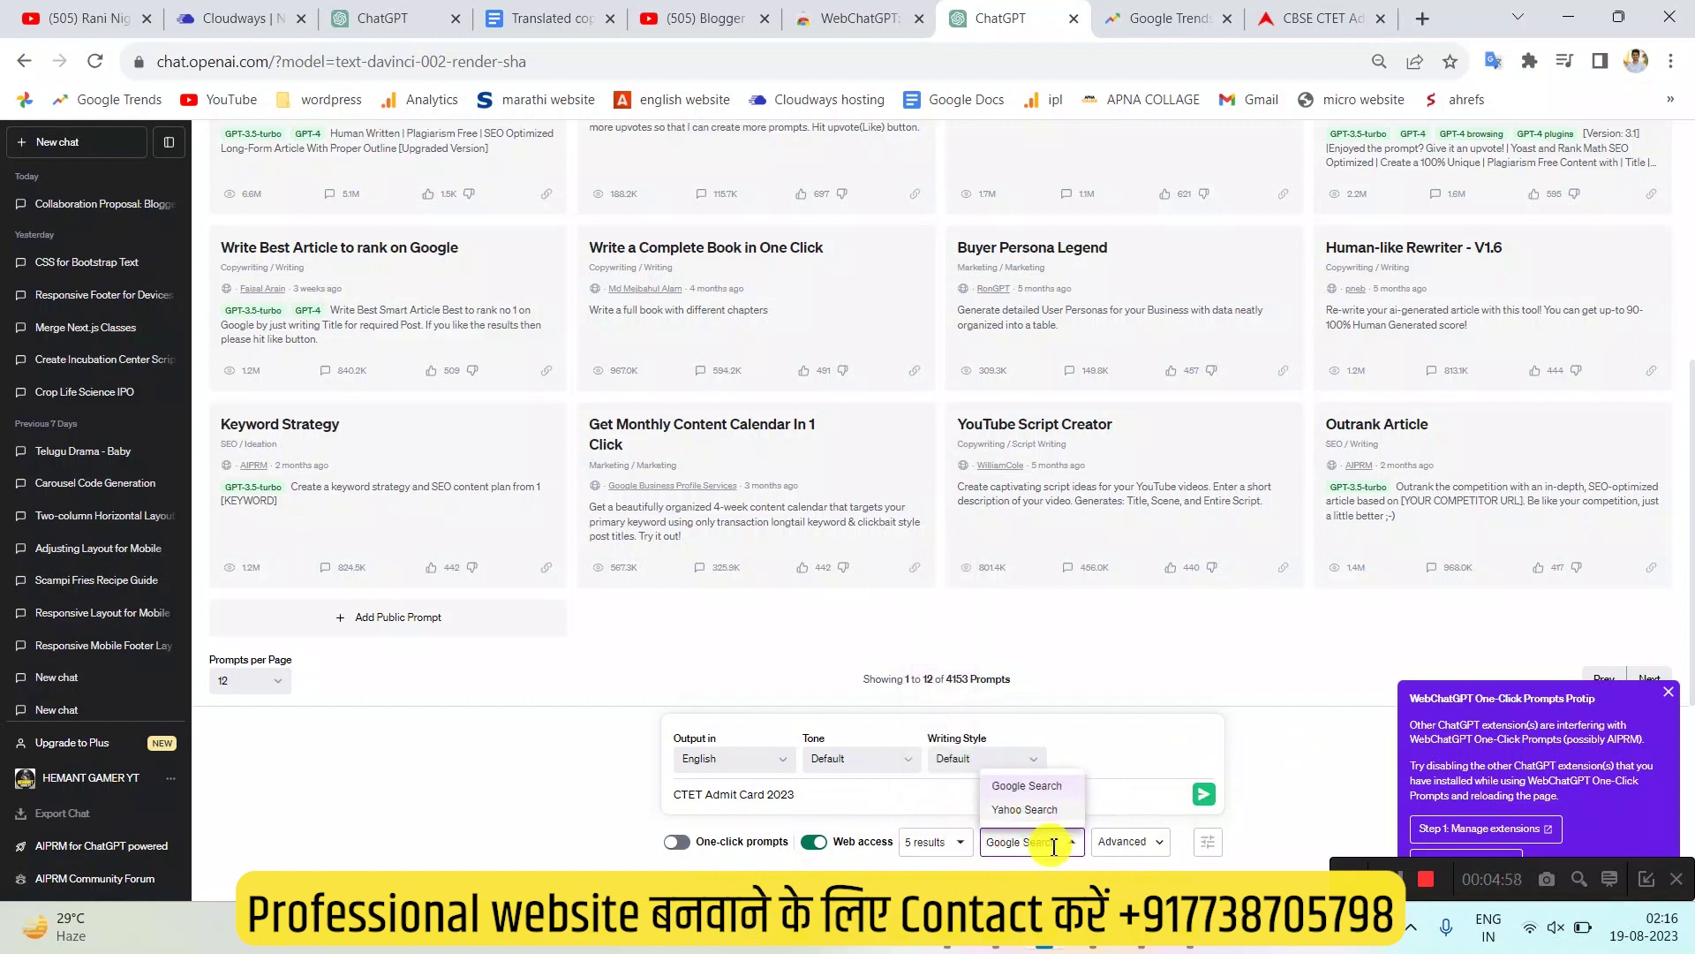
{"action": "left_click", "coordinate": [1050, 850]}
{"action": "left_click", "coordinate": [1203, 794]}
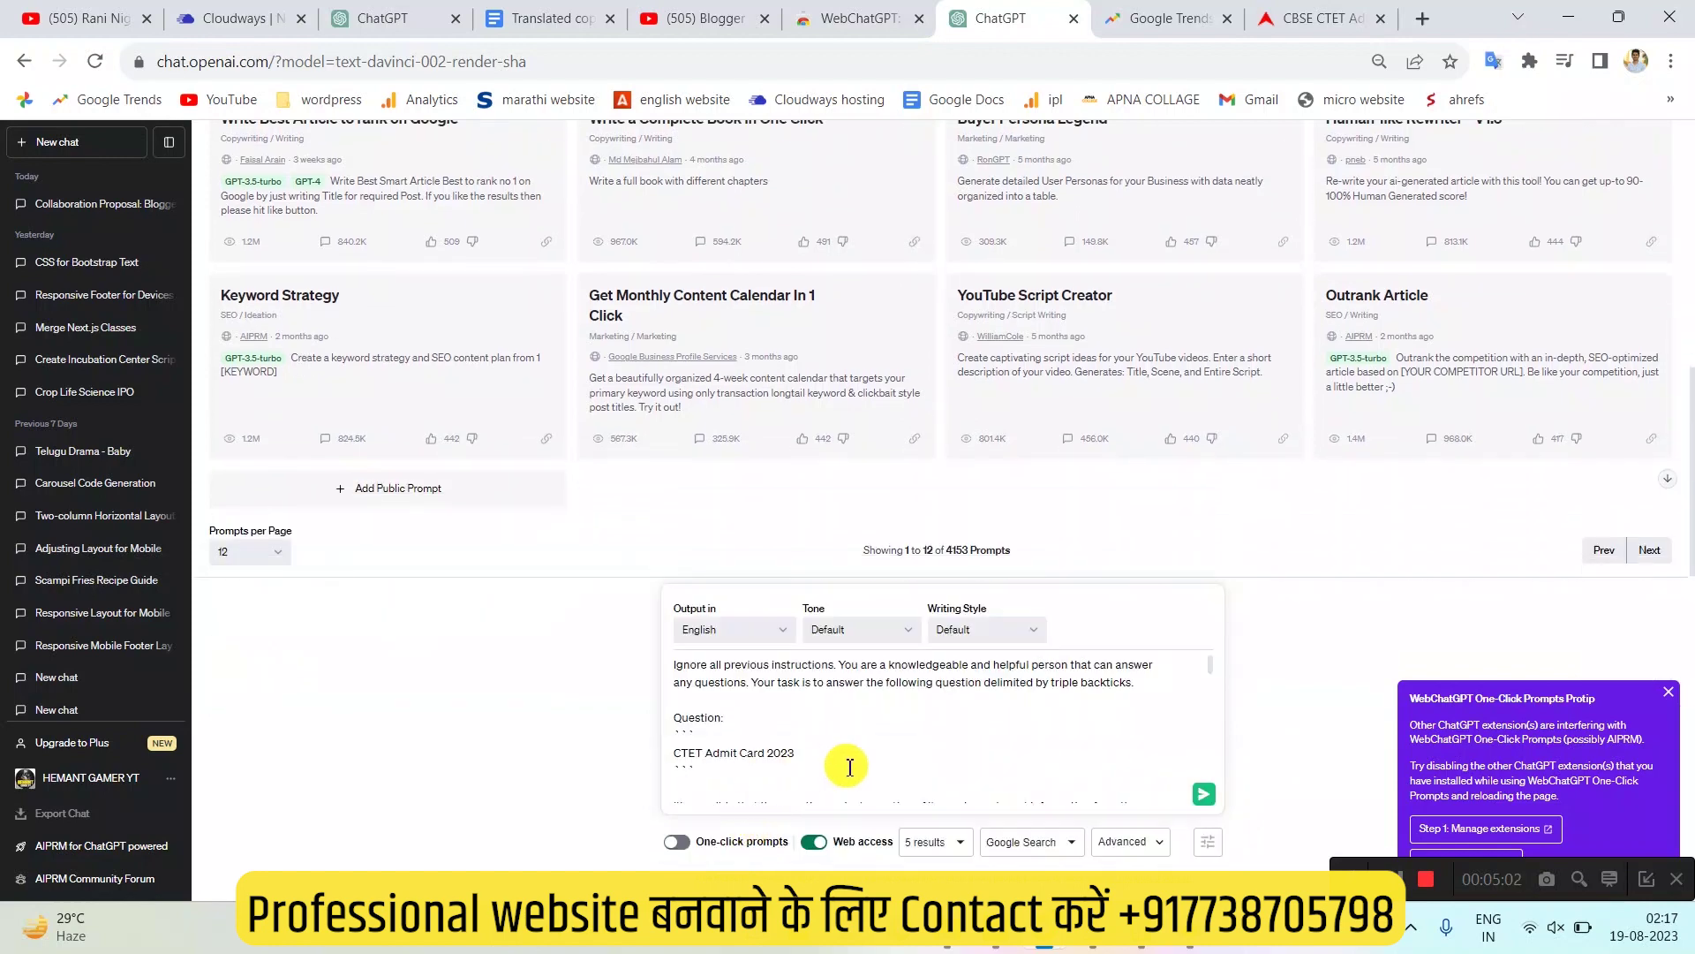
Cut the generated web-search prompt, turn web access off, paste the prompt back in and send it
{"action": "scroll", "coordinate": [855, 761], "scroll_direction": "down", "scroll_amount": 10}
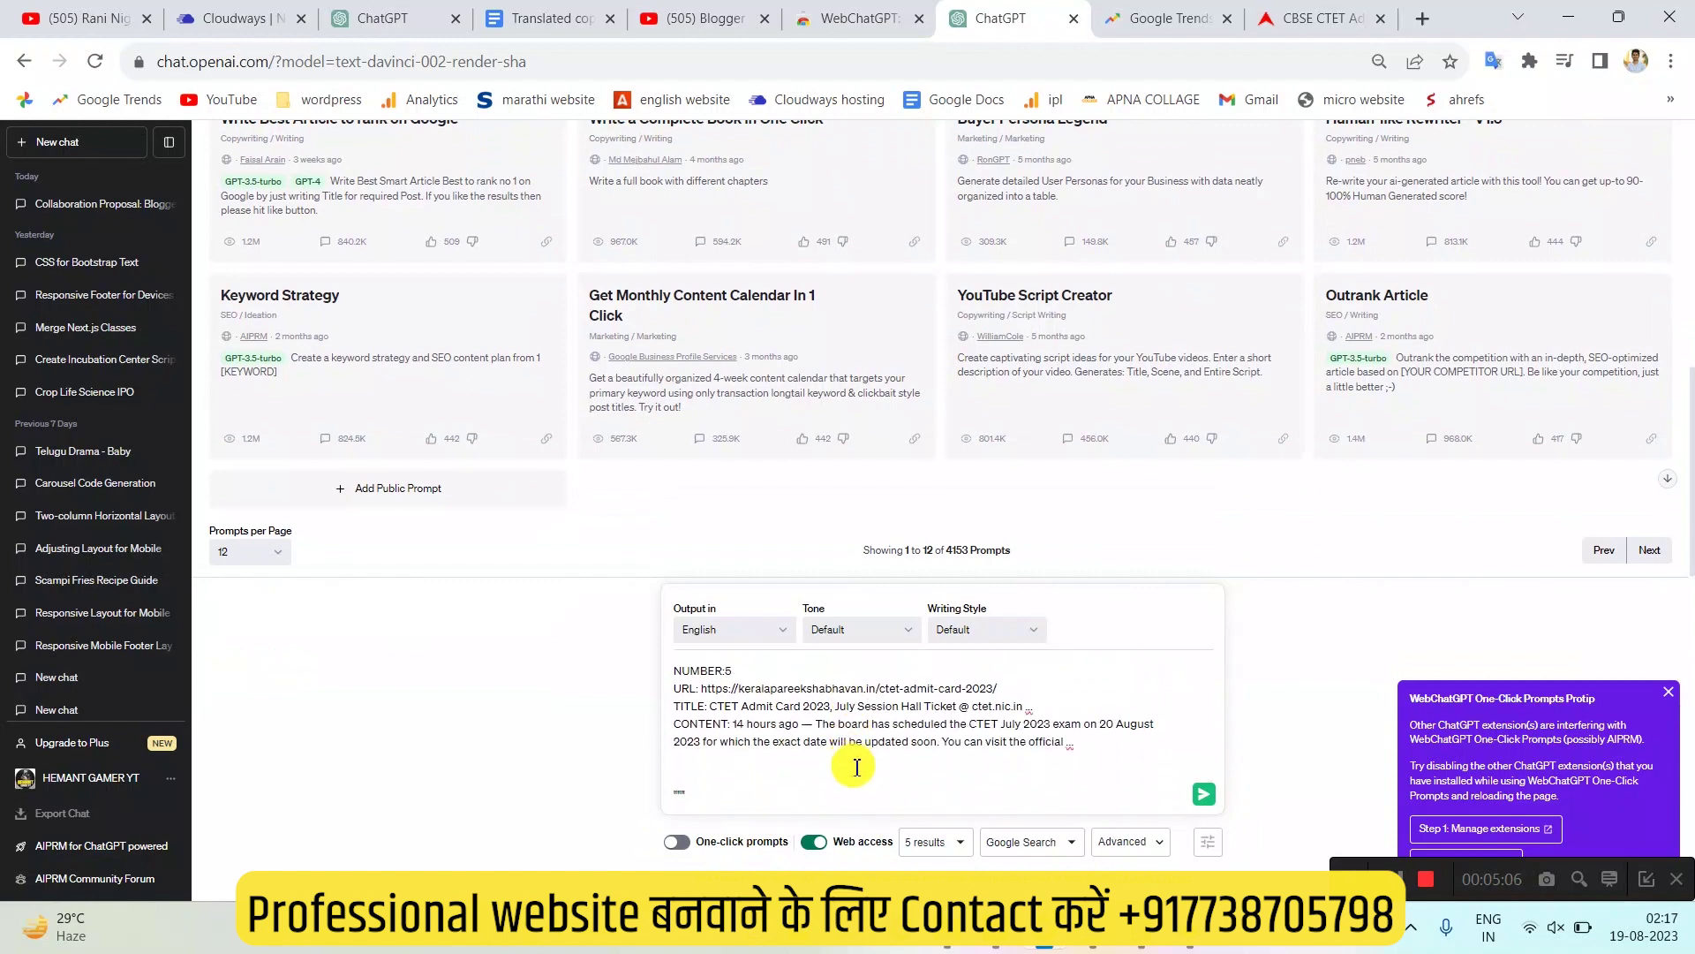
{"action": "key", "text": "ctrl+a"}
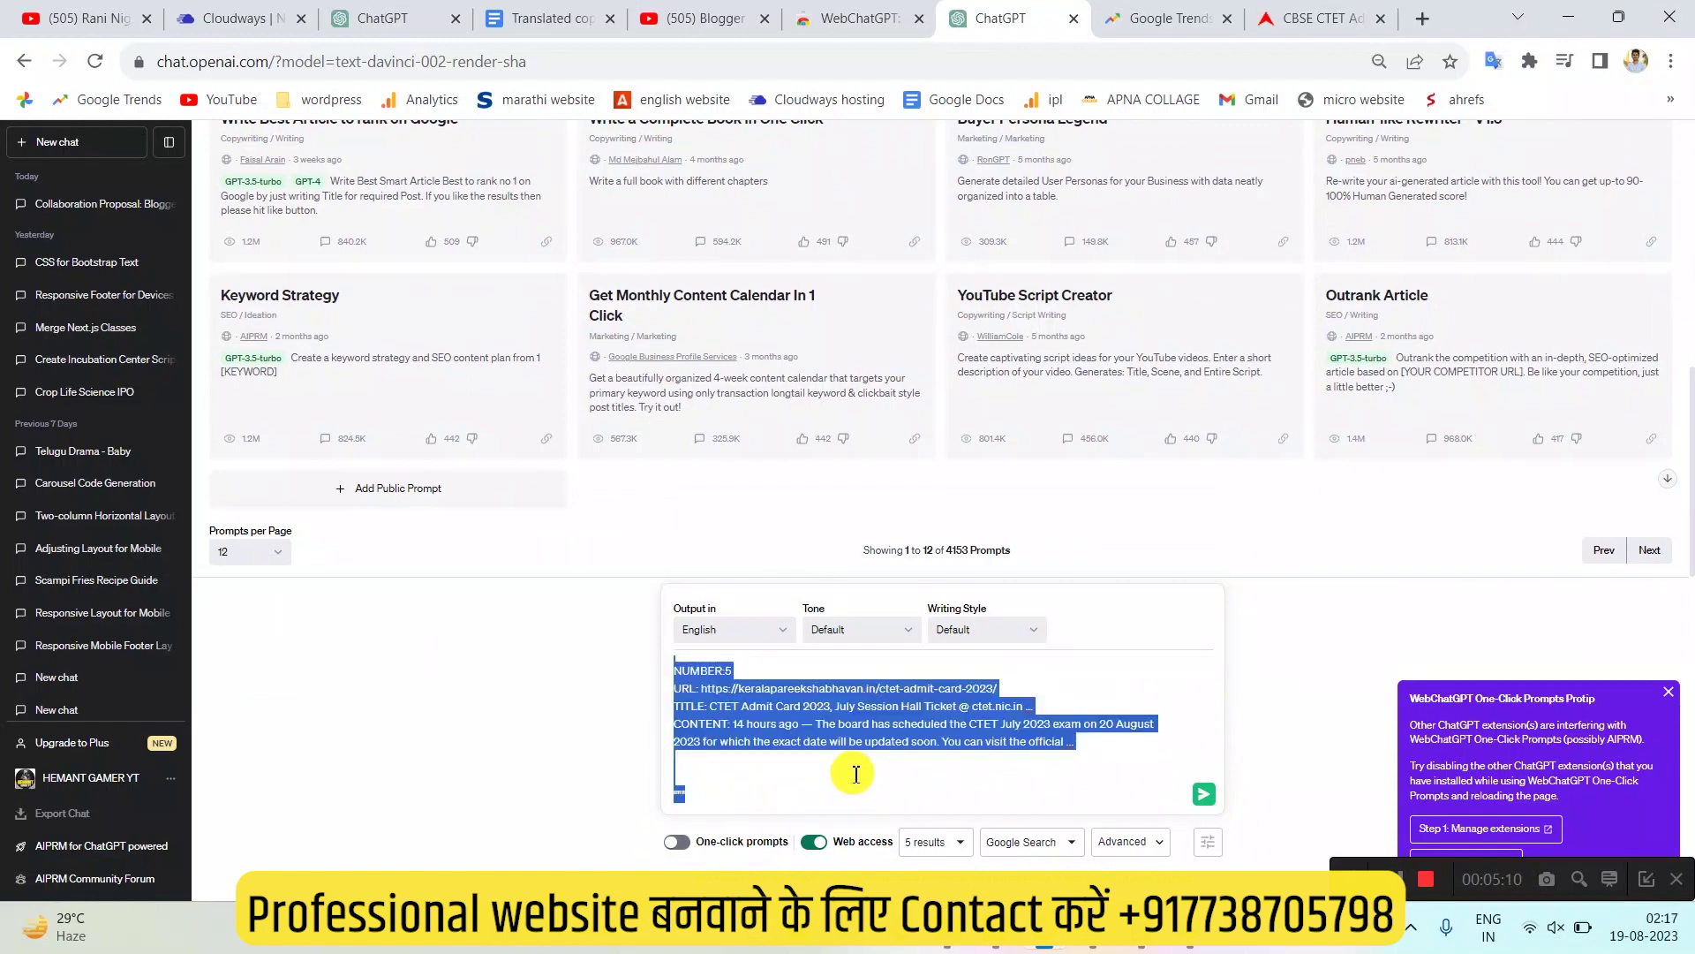
{"action": "key", "text": "BackSpace"}
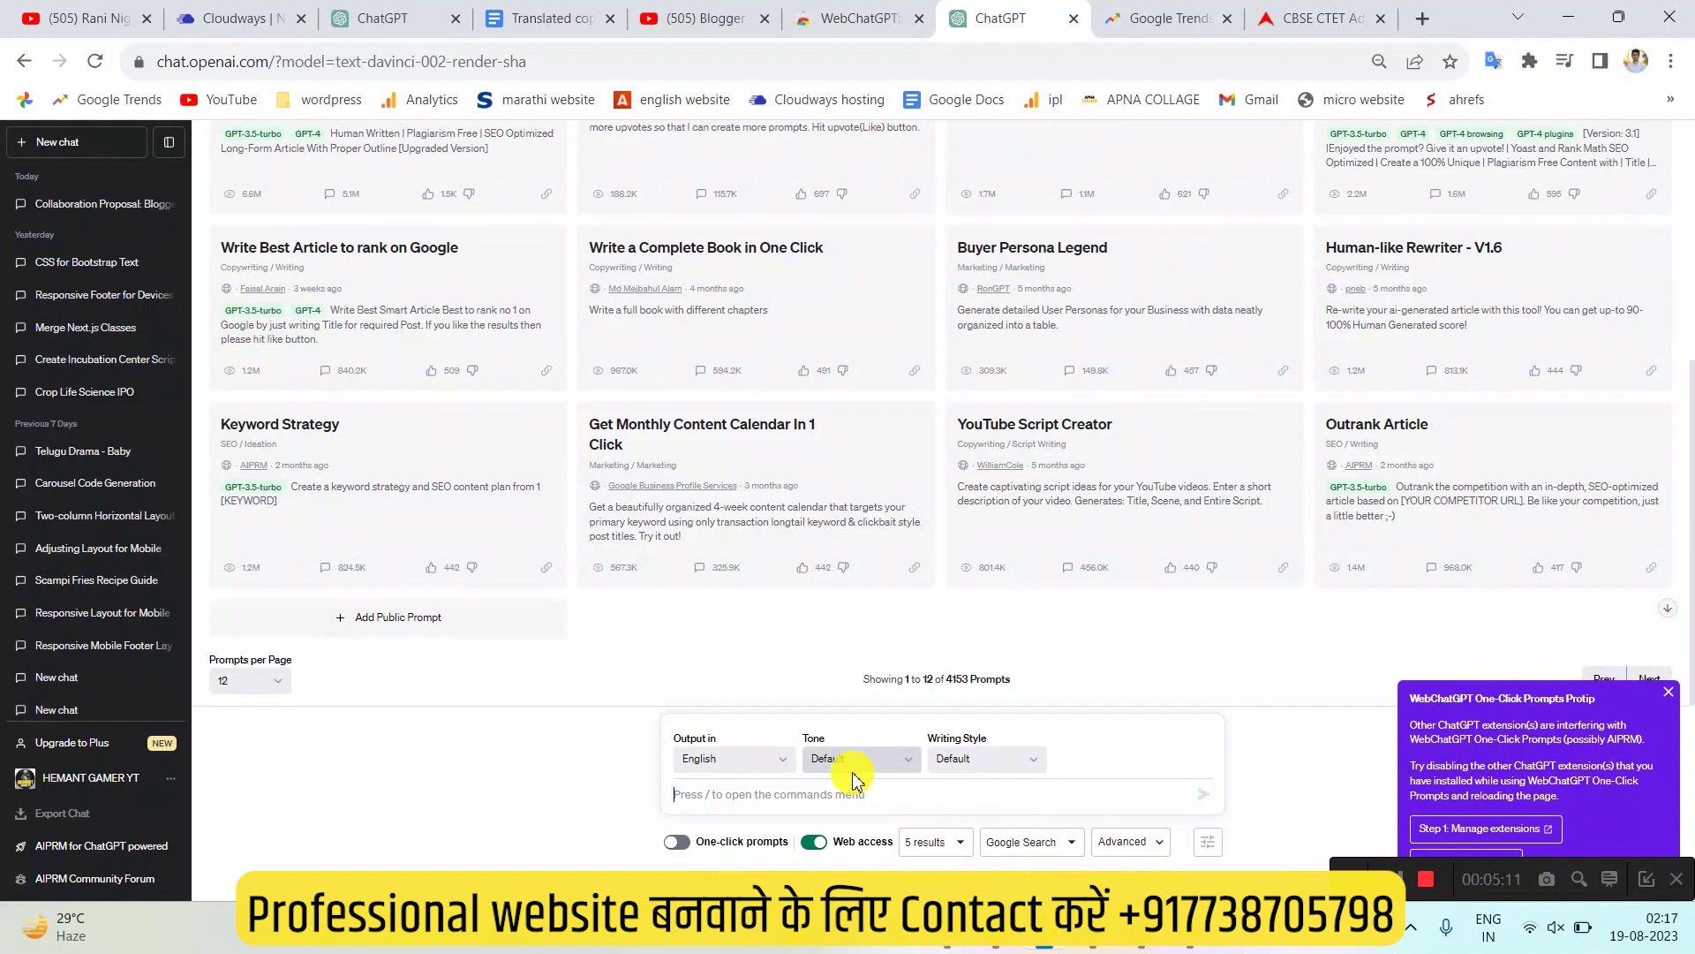
{"action": "left_click", "coordinate": [818, 843]}
{"action": "key", "text": "ctrl+v"}
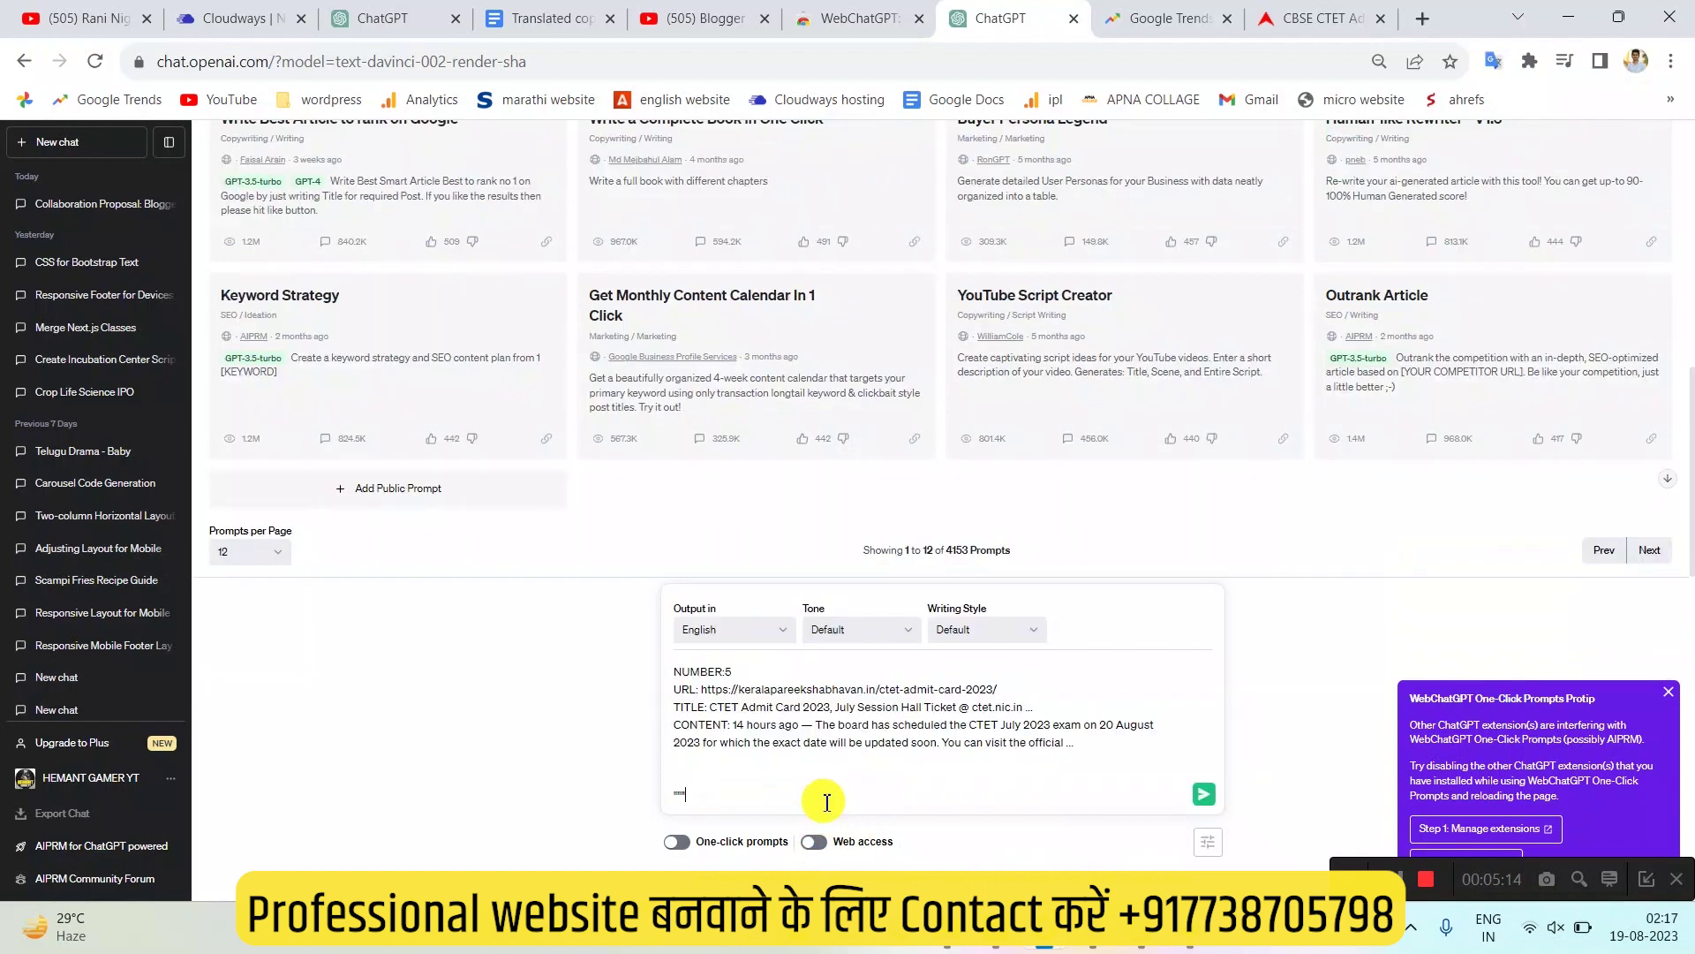
{"action": "left_click", "coordinate": [1207, 795]}
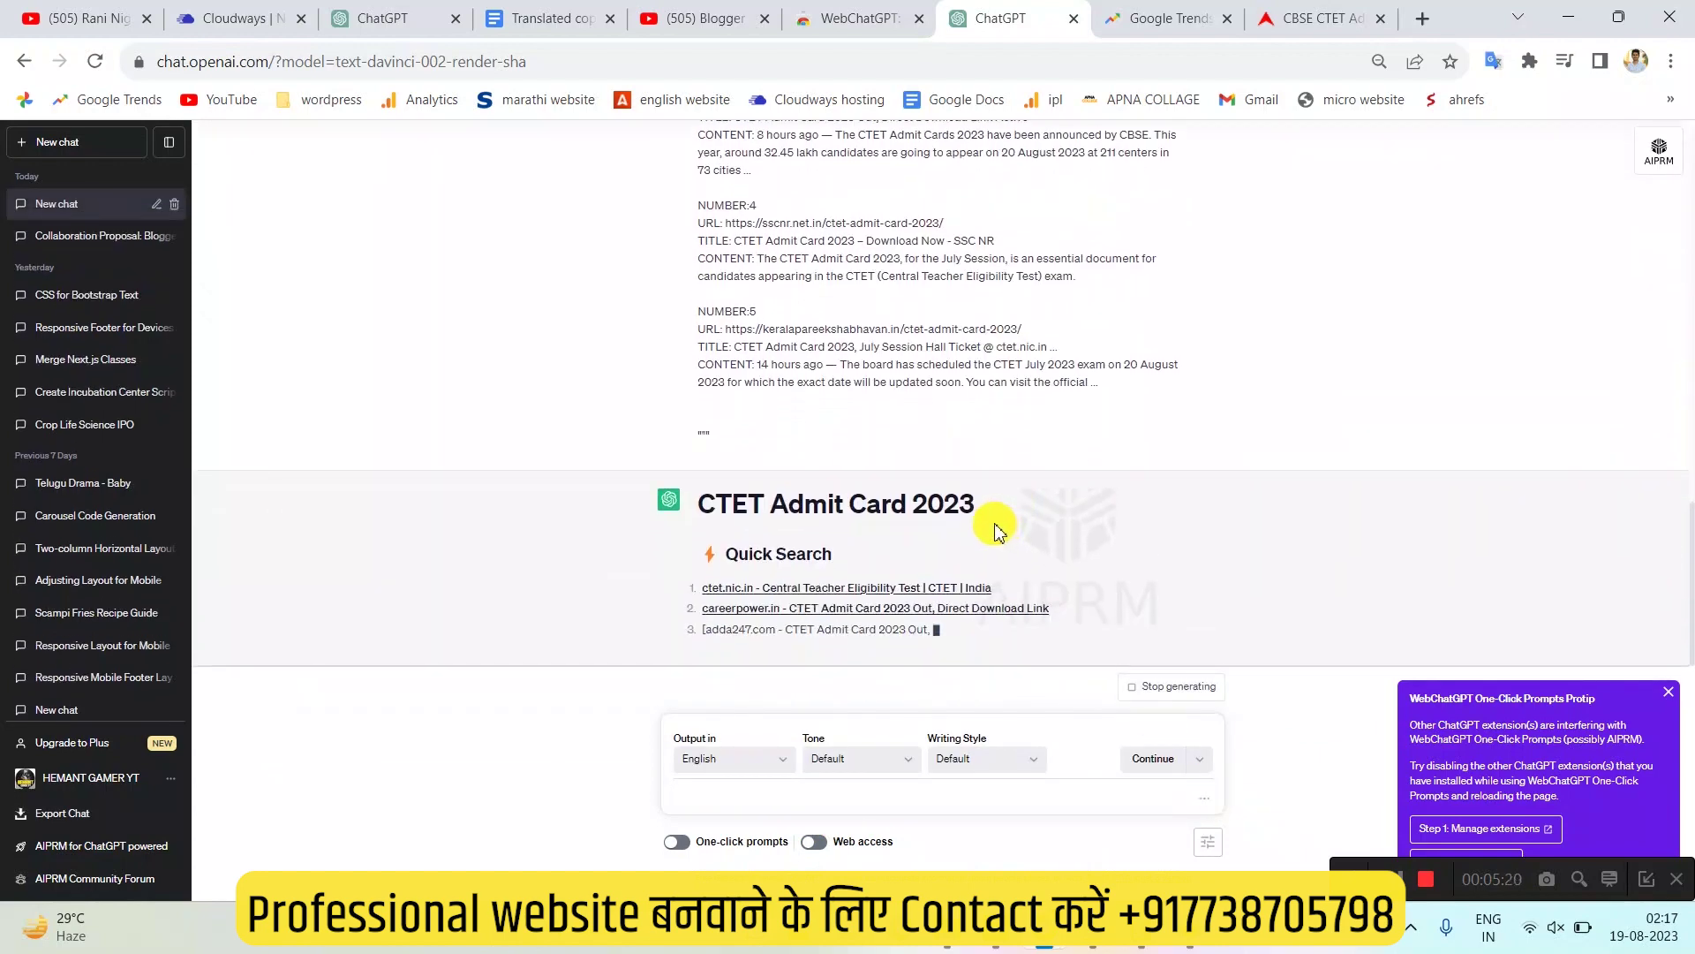
Ask ChatGPT to "write a blog on this topic"
{"action": "left_click_drag", "start_coordinate": [978, 464], "coordinate": [699, 472]}
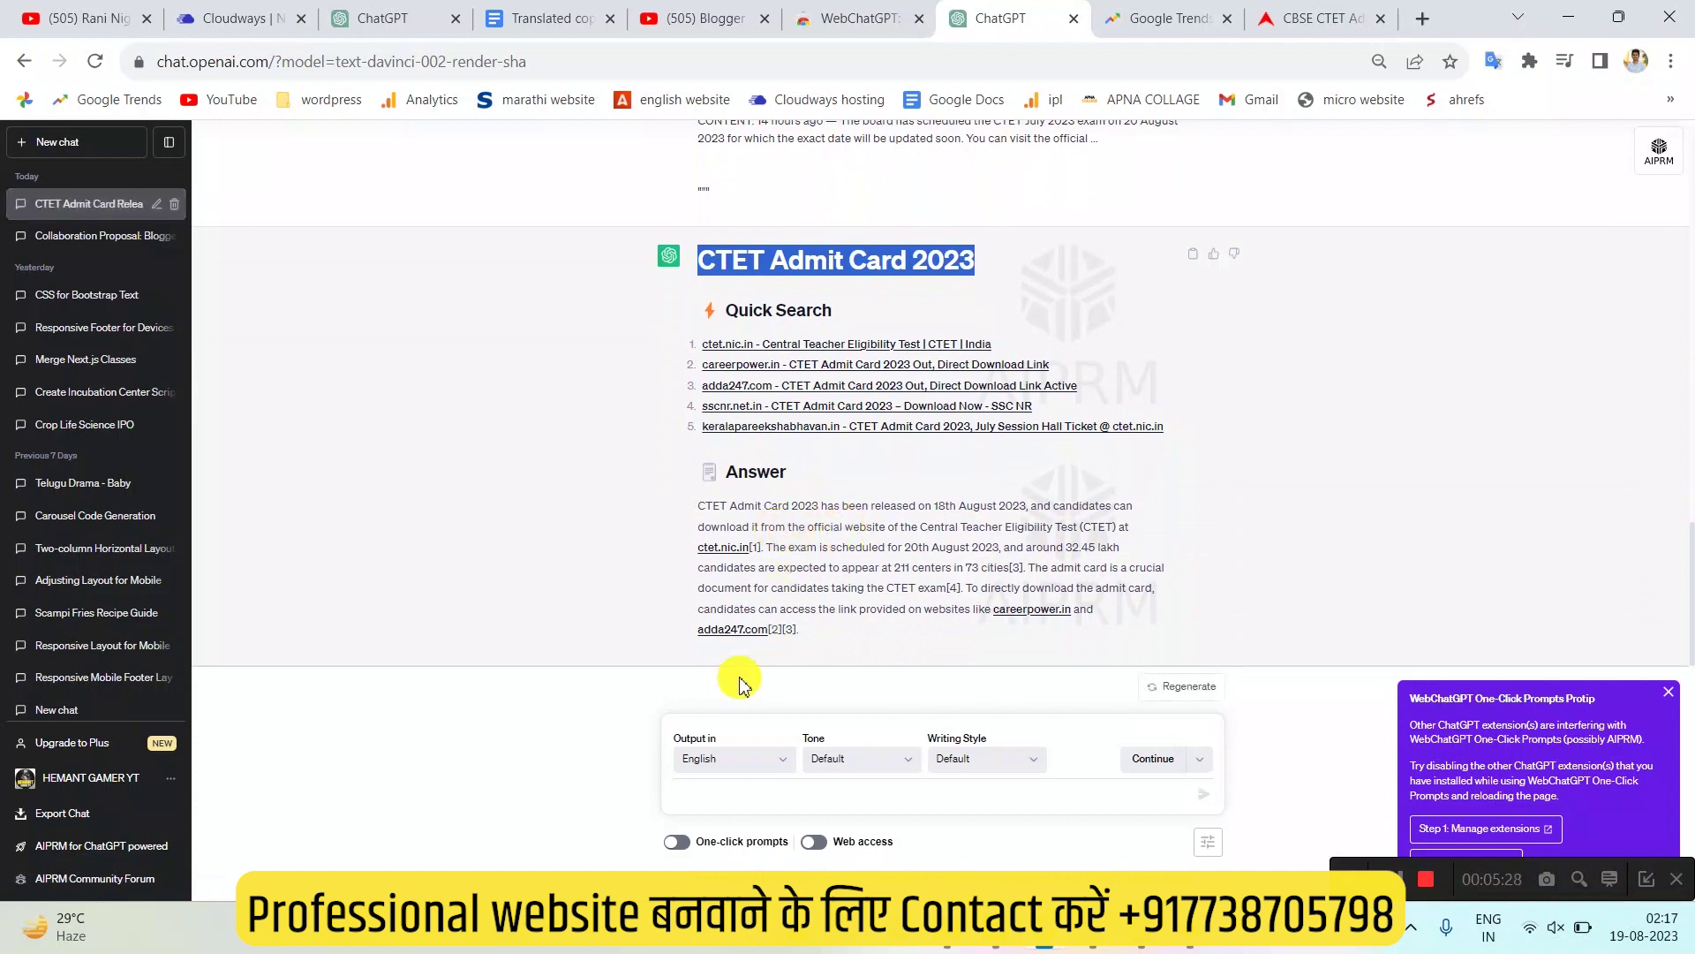
{"action": "left_click", "coordinate": [759, 792]}
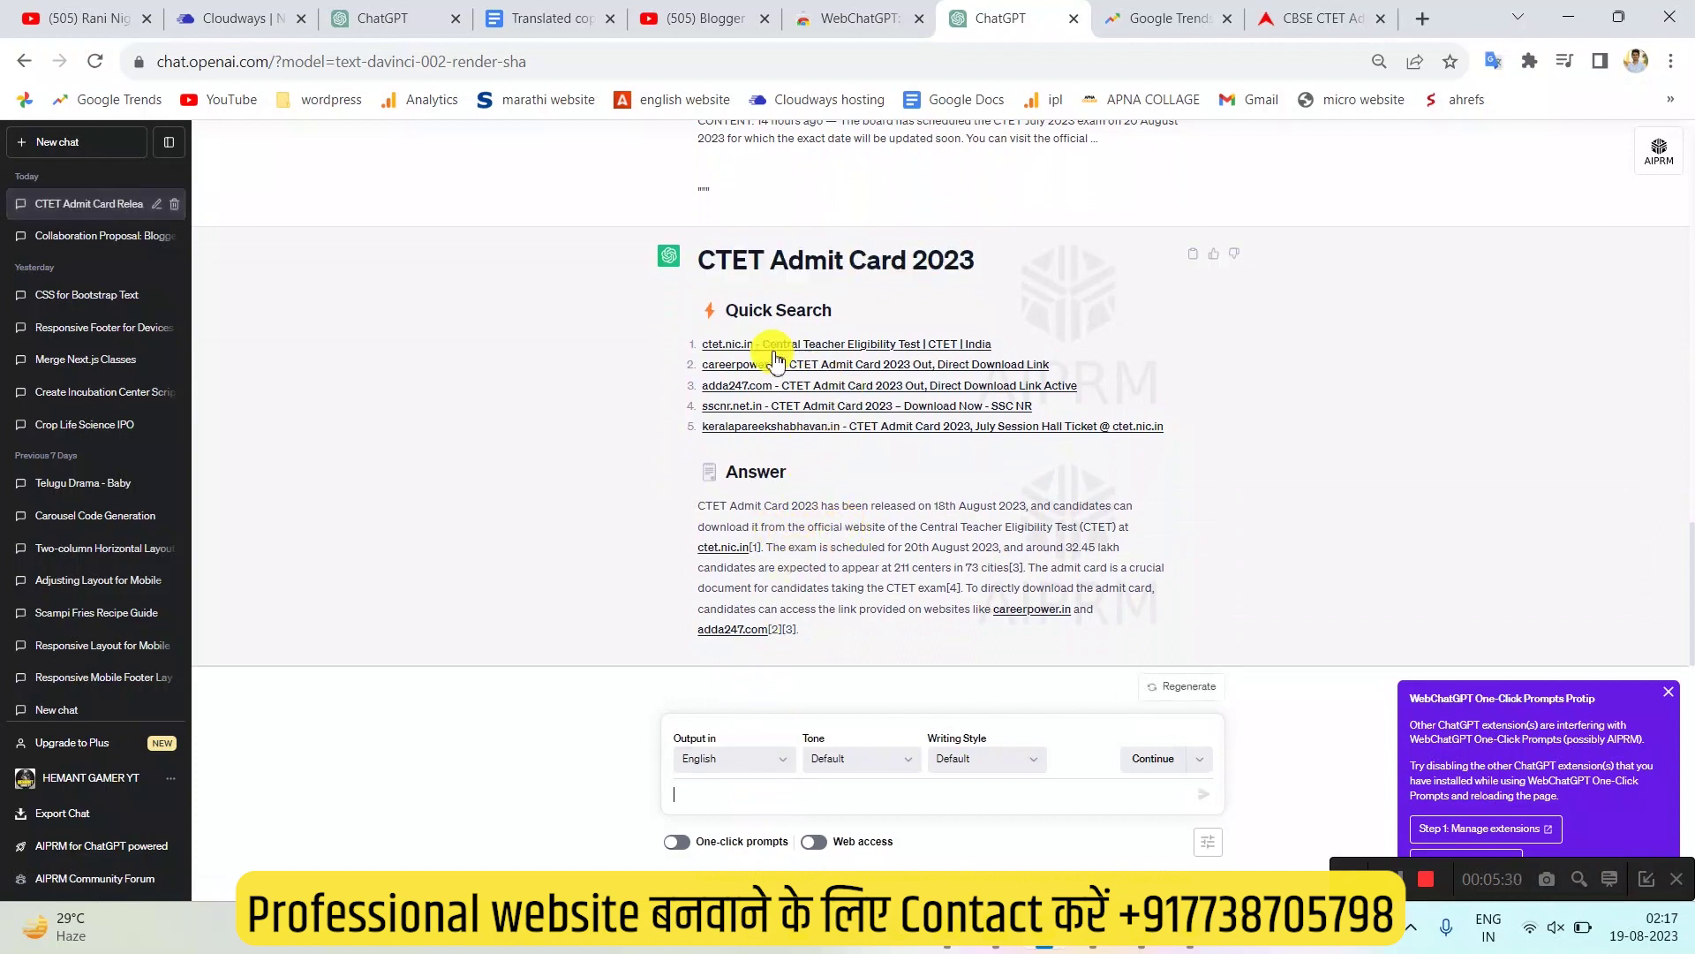
{"action": "type", "text": "w"}
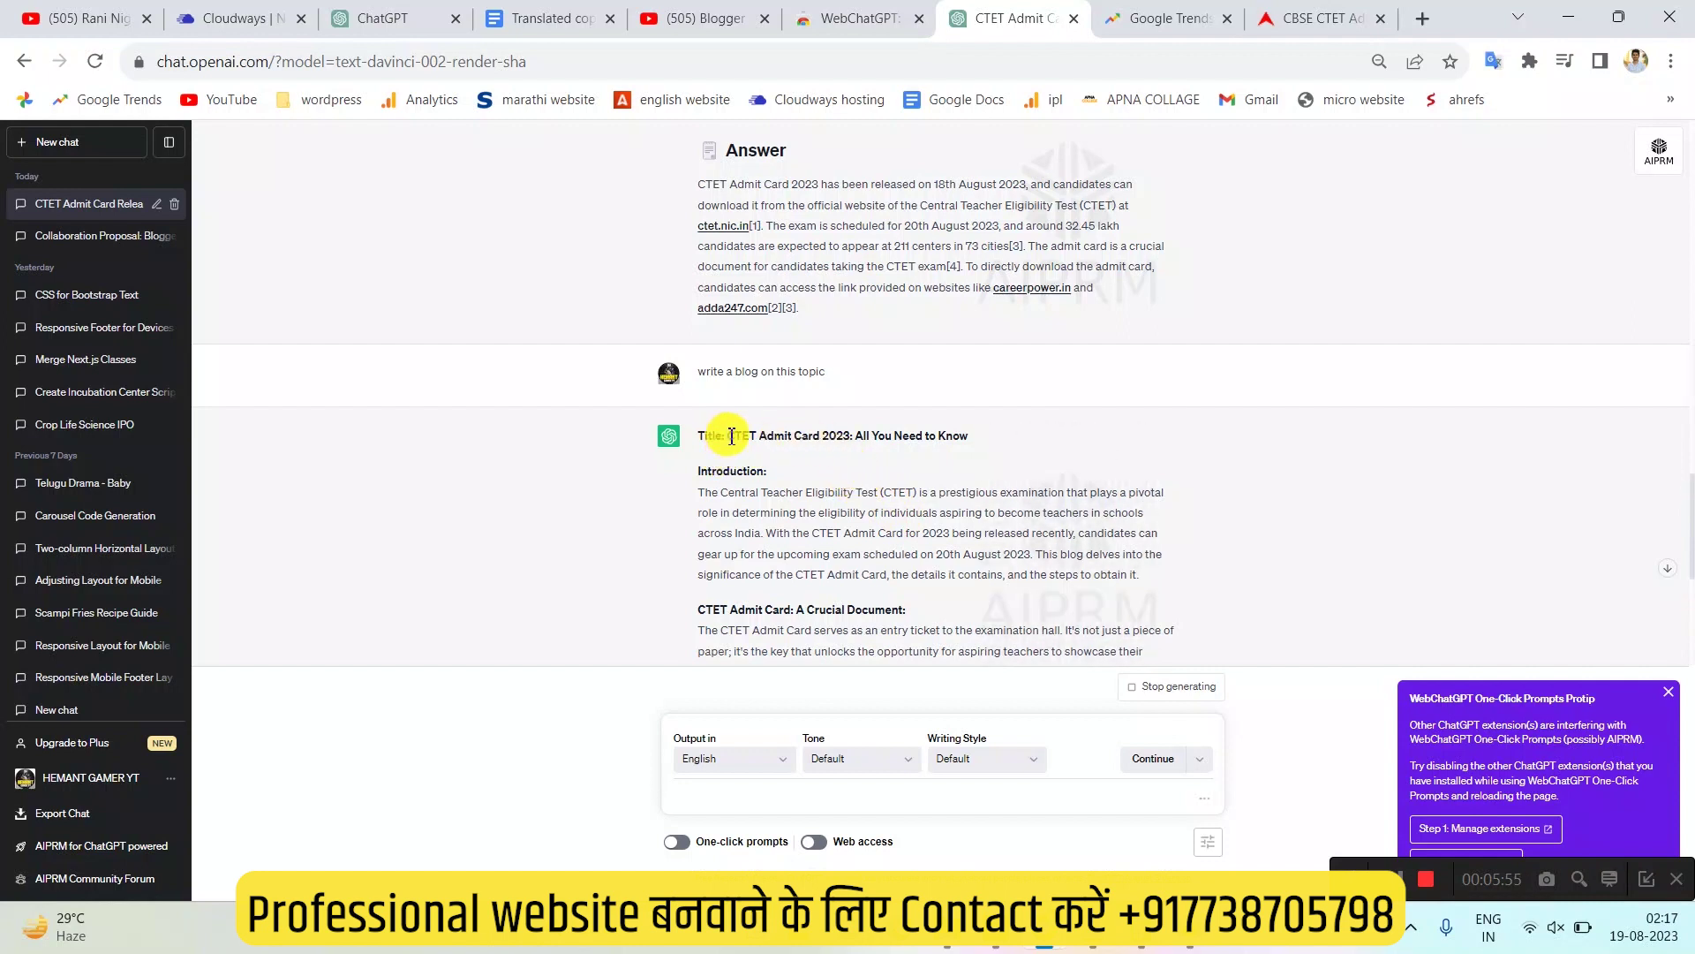
Check the generated blog post and send ChatGPT a request to "add table in post" information
{"action": "left_click_drag", "start_coordinate": [736, 437], "coordinate": [850, 439]}
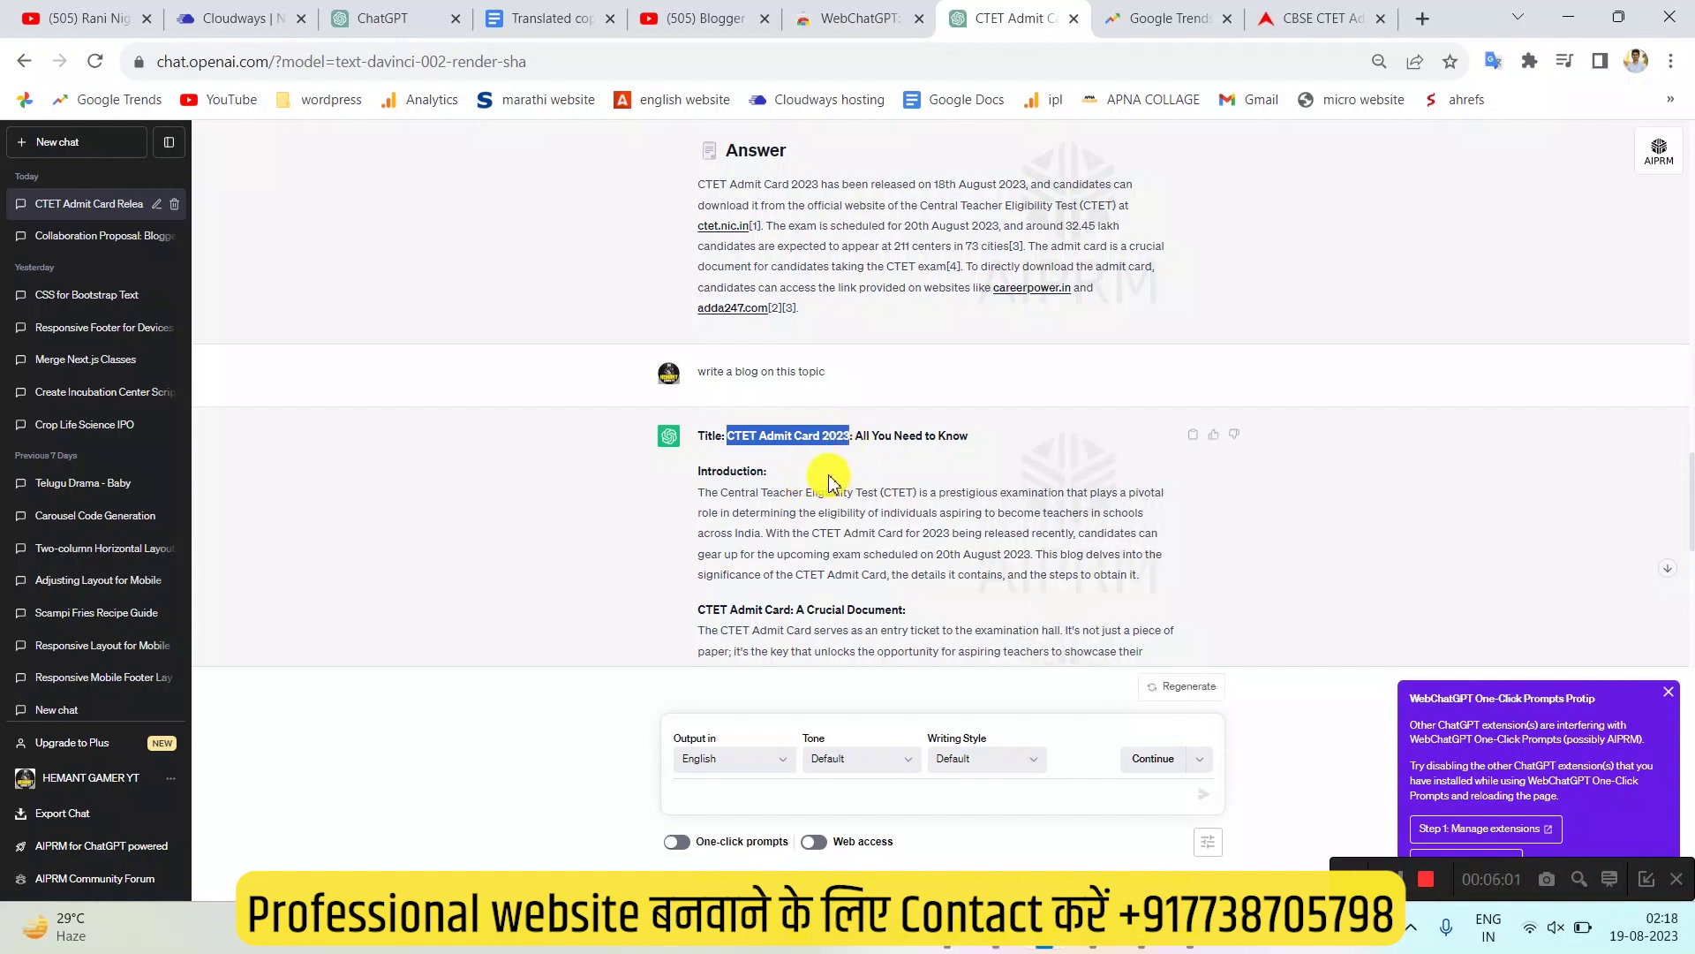
{"action": "scroll", "coordinate": [830, 482], "scroll_direction": "down", "scroll_amount": 2}
{"action": "scroll", "coordinate": [832, 477], "scroll_direction": "down", "scroll_amount": 4}
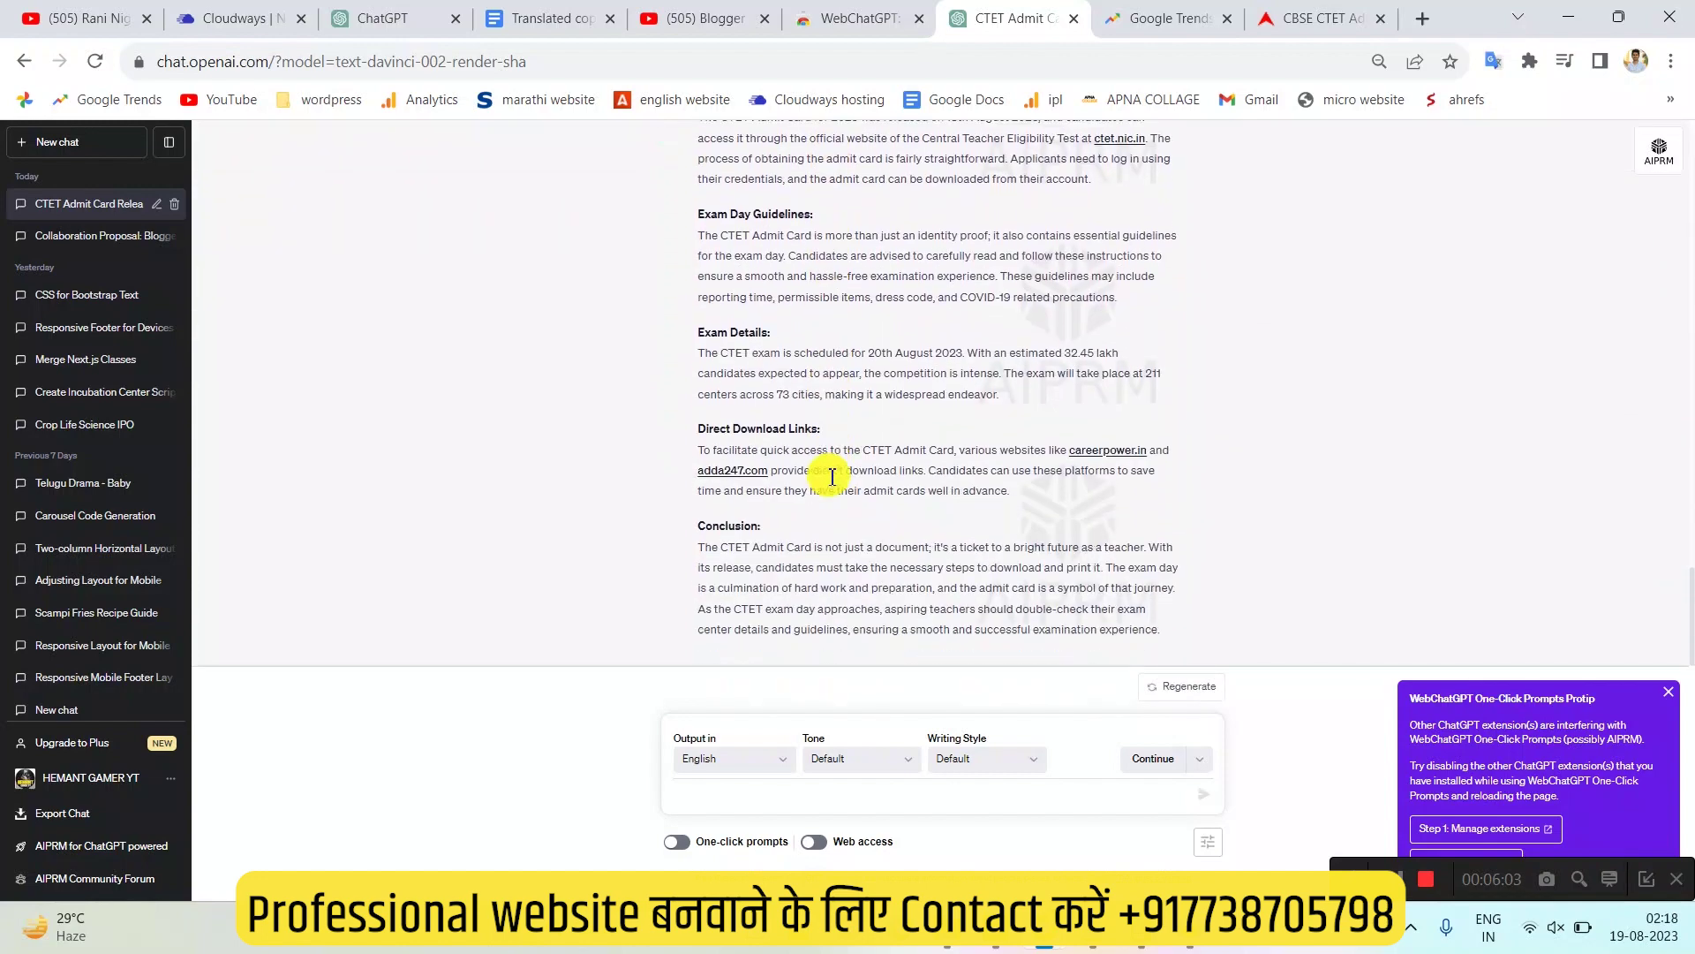
{"action": "scroll", "coordinate": [881, 416], "scroll_direction": "up", "scroll_amount": 2}
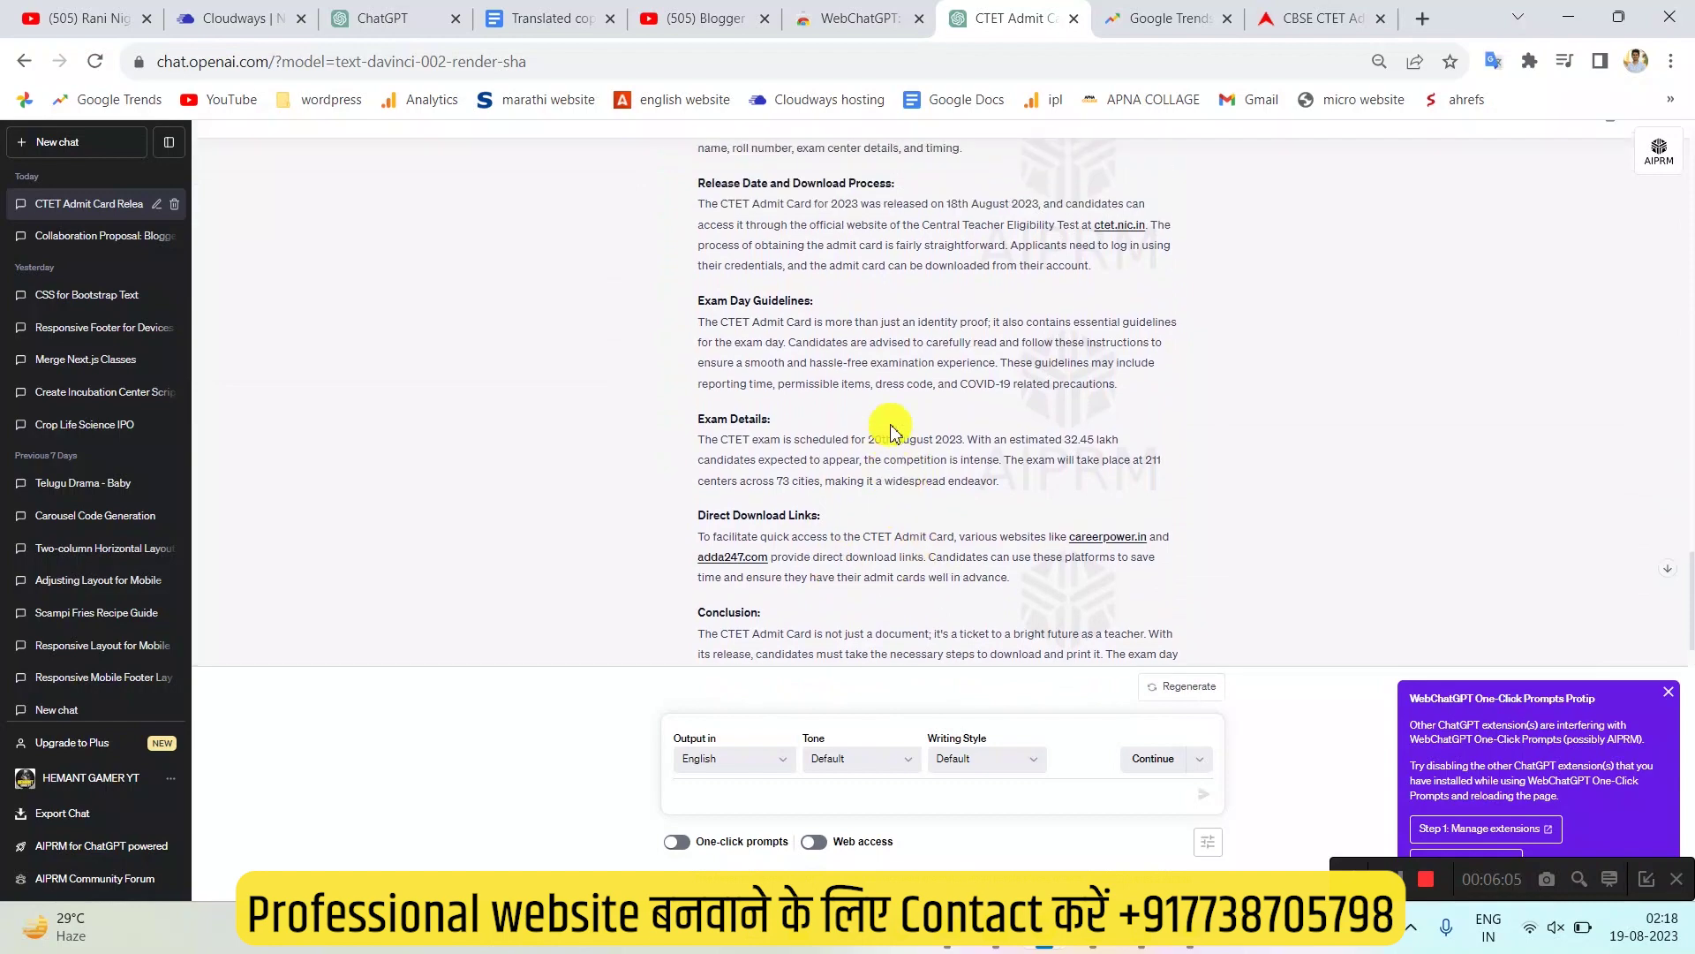
{"action": "scroll", "coordinate": [768, 370], "scroll_direction": "up", "scroll_amount": 1}
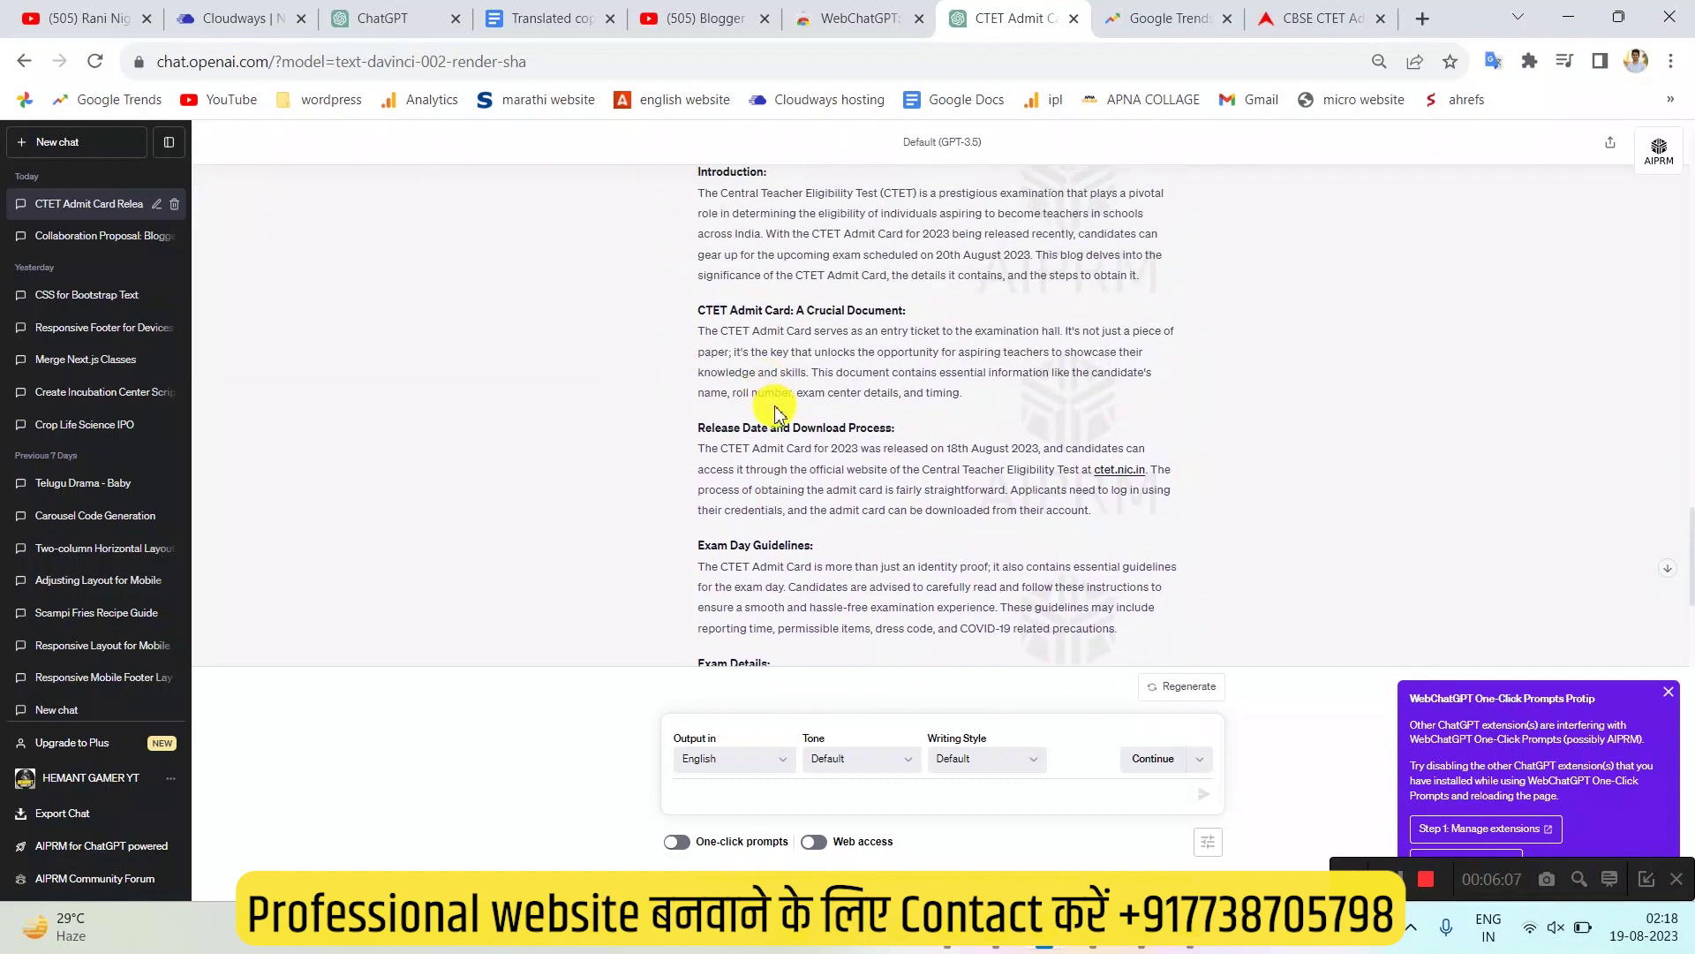
{"action": "scroll", "coordinate": [777, 415], "scroll_direction": "down", "scroll_amount": 3}
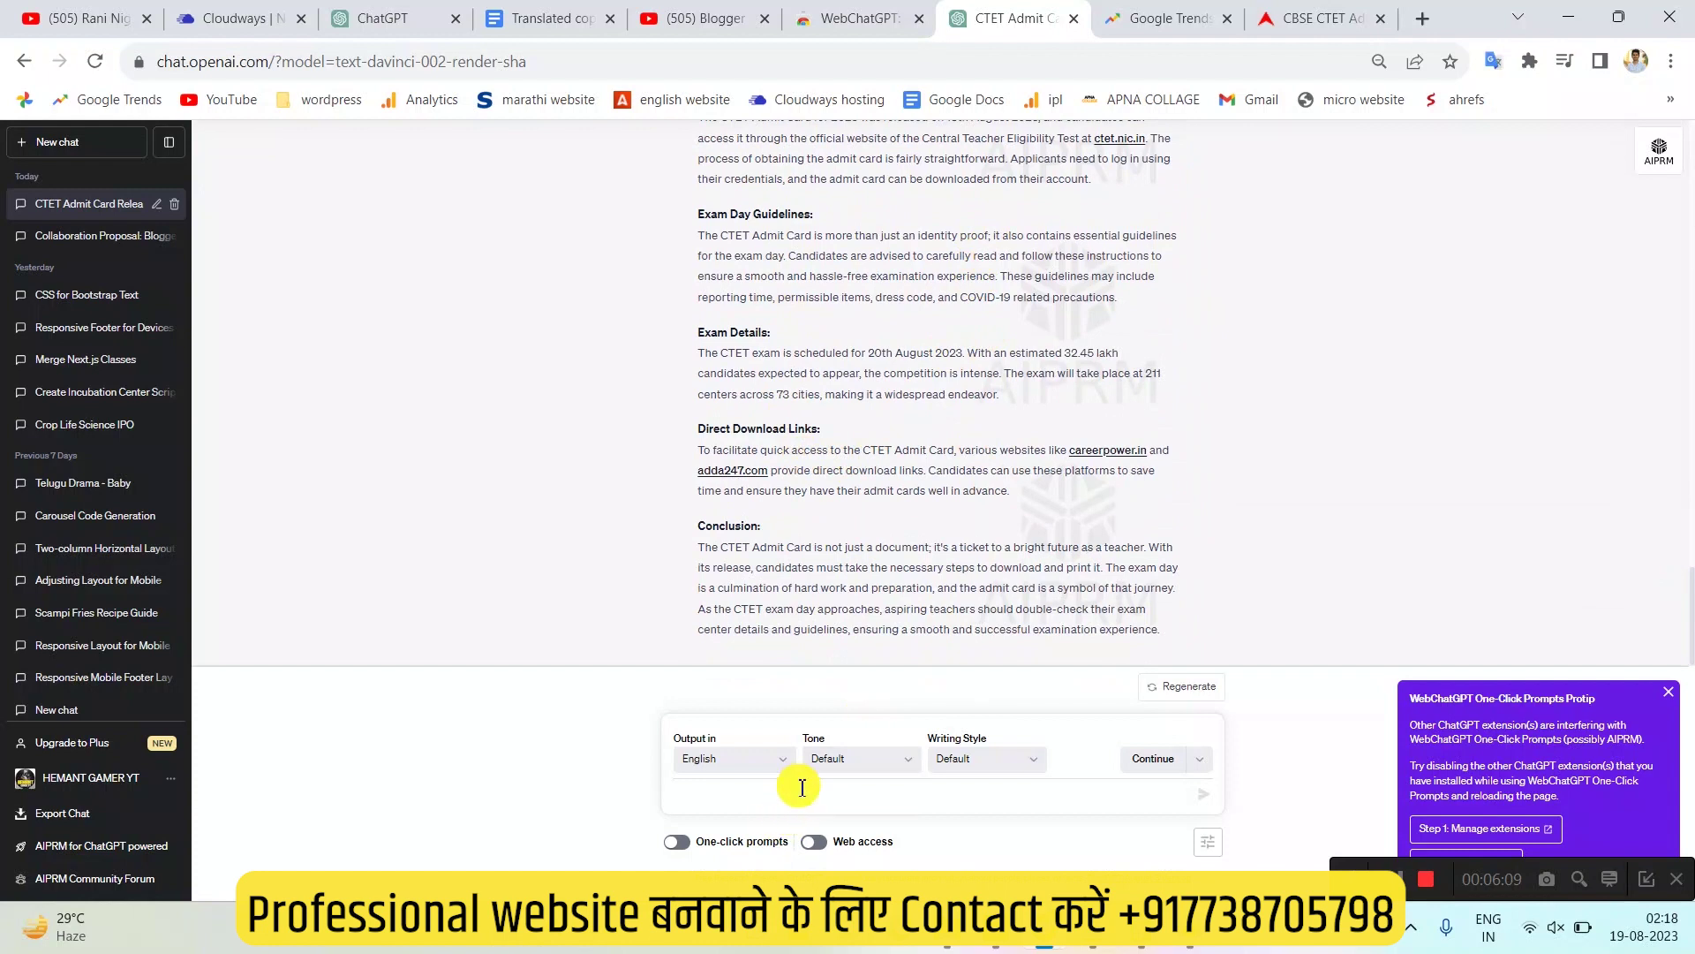
{"action": "left_click", "coordinate": [853, 798]}
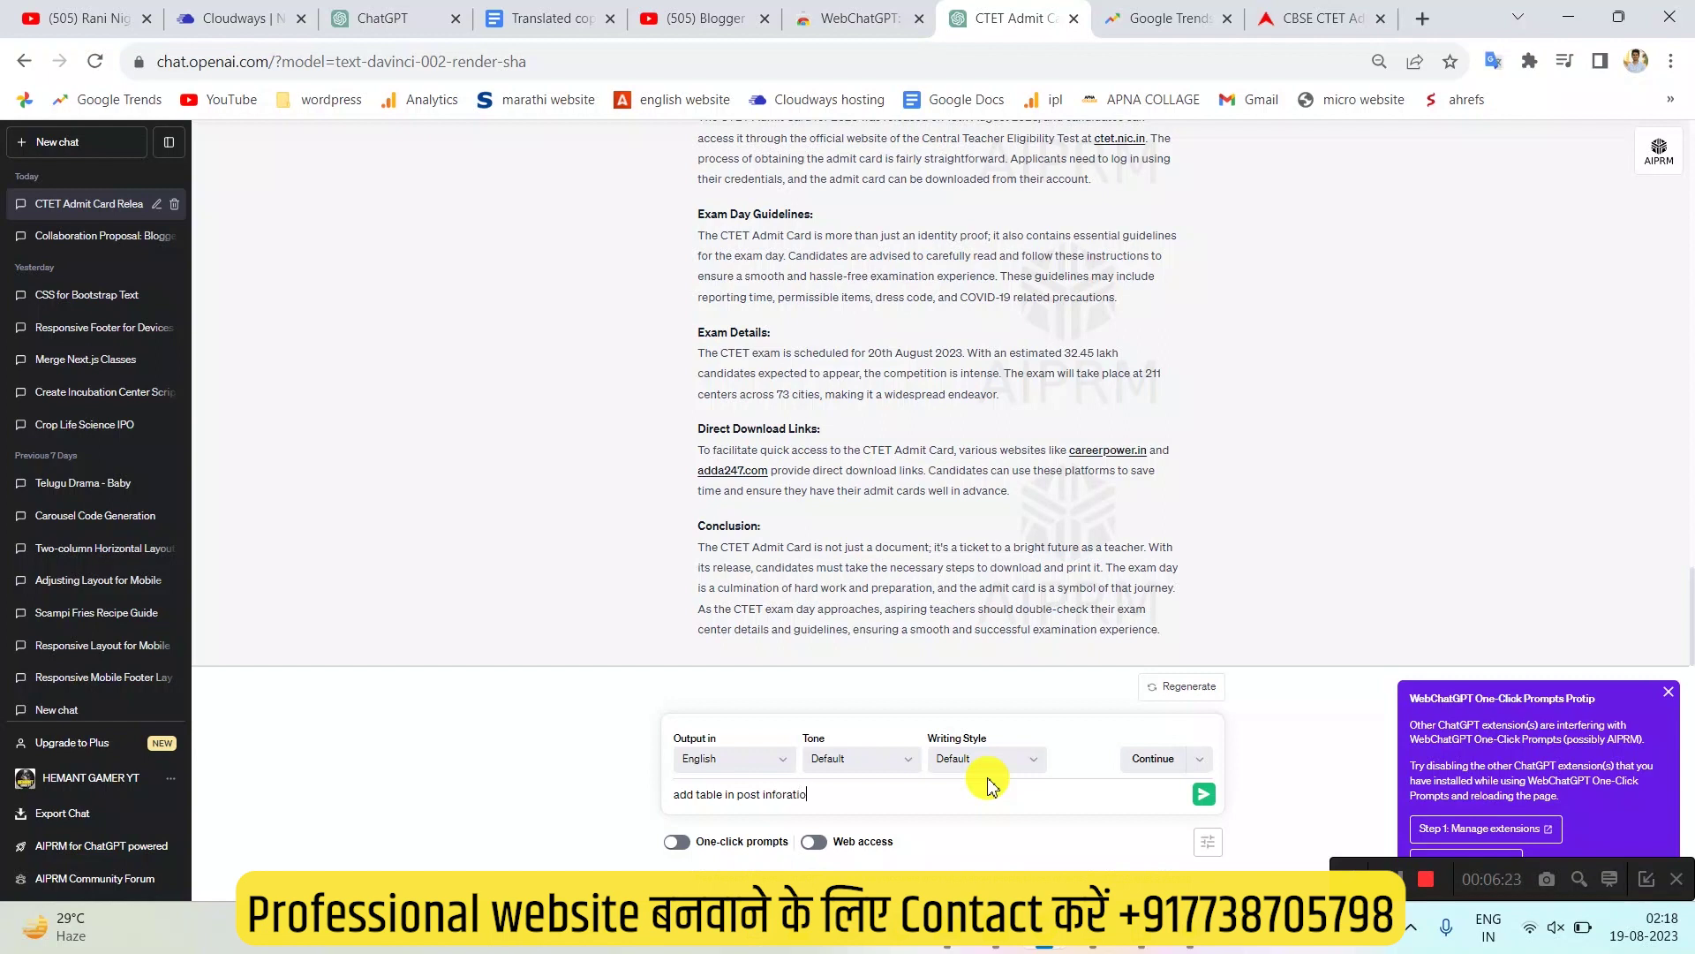
{"action": "key", "text": "Return"}
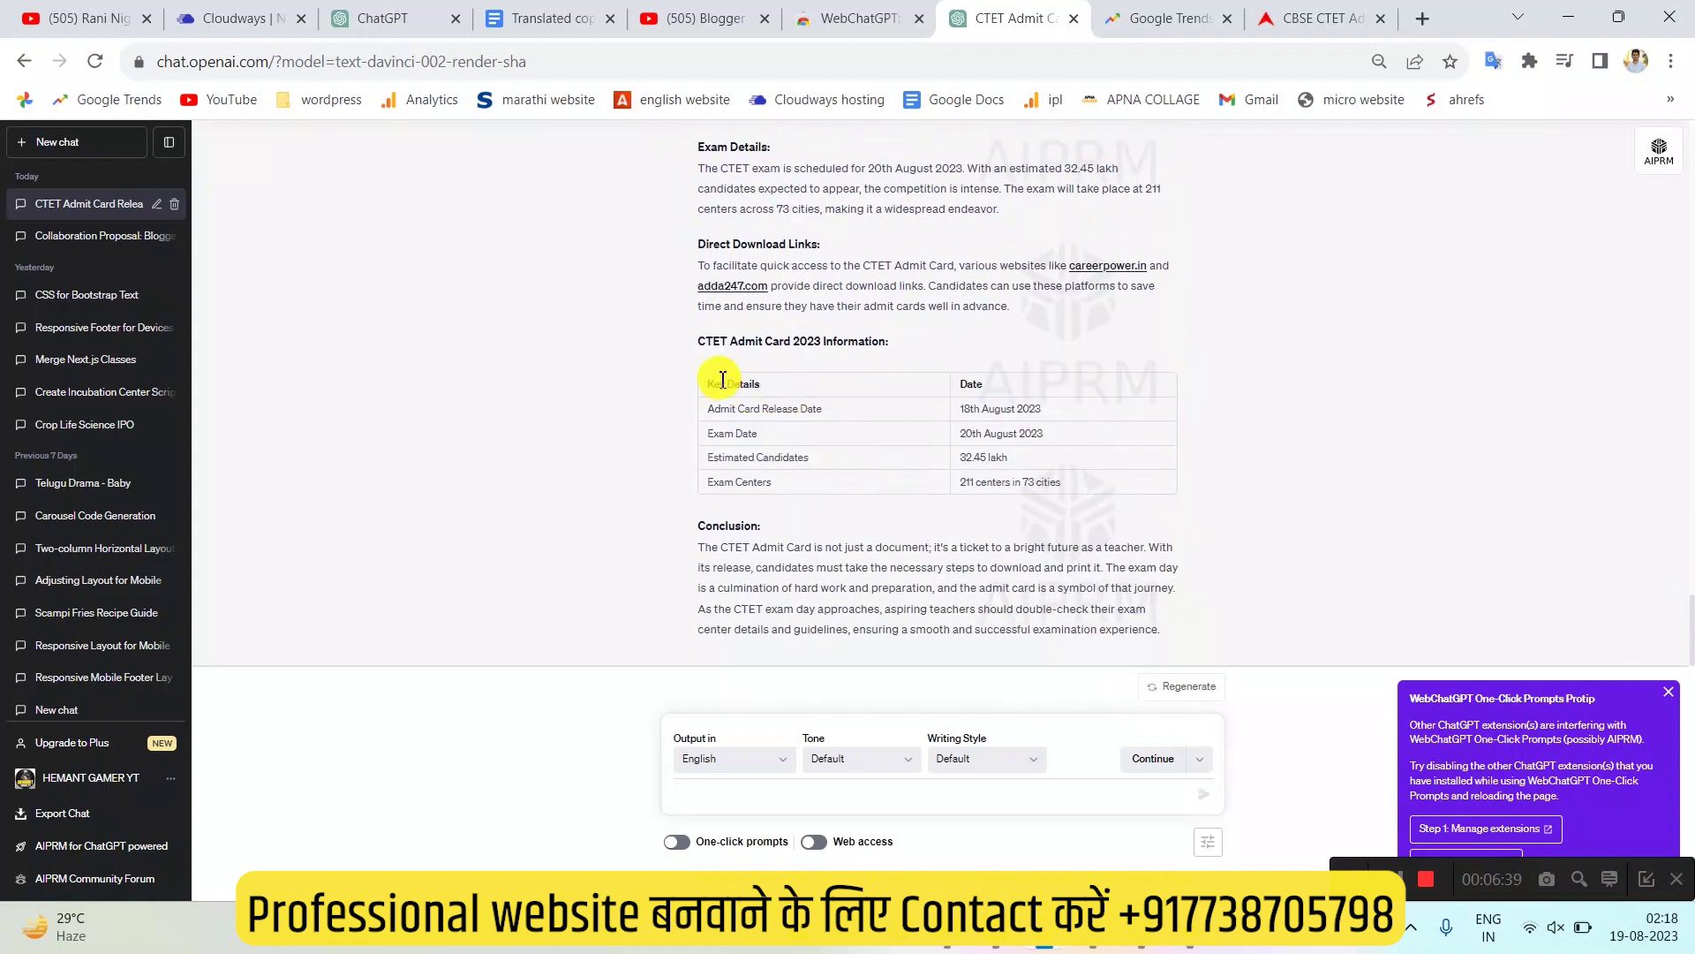
Copy the blog text with its table, from the introduction paragraph to the conclusion, and paste it into the Google Docs document
{"action": "left_click_drag", "start_coordinate": [703, 389], "coordinate": [1069, 493]}
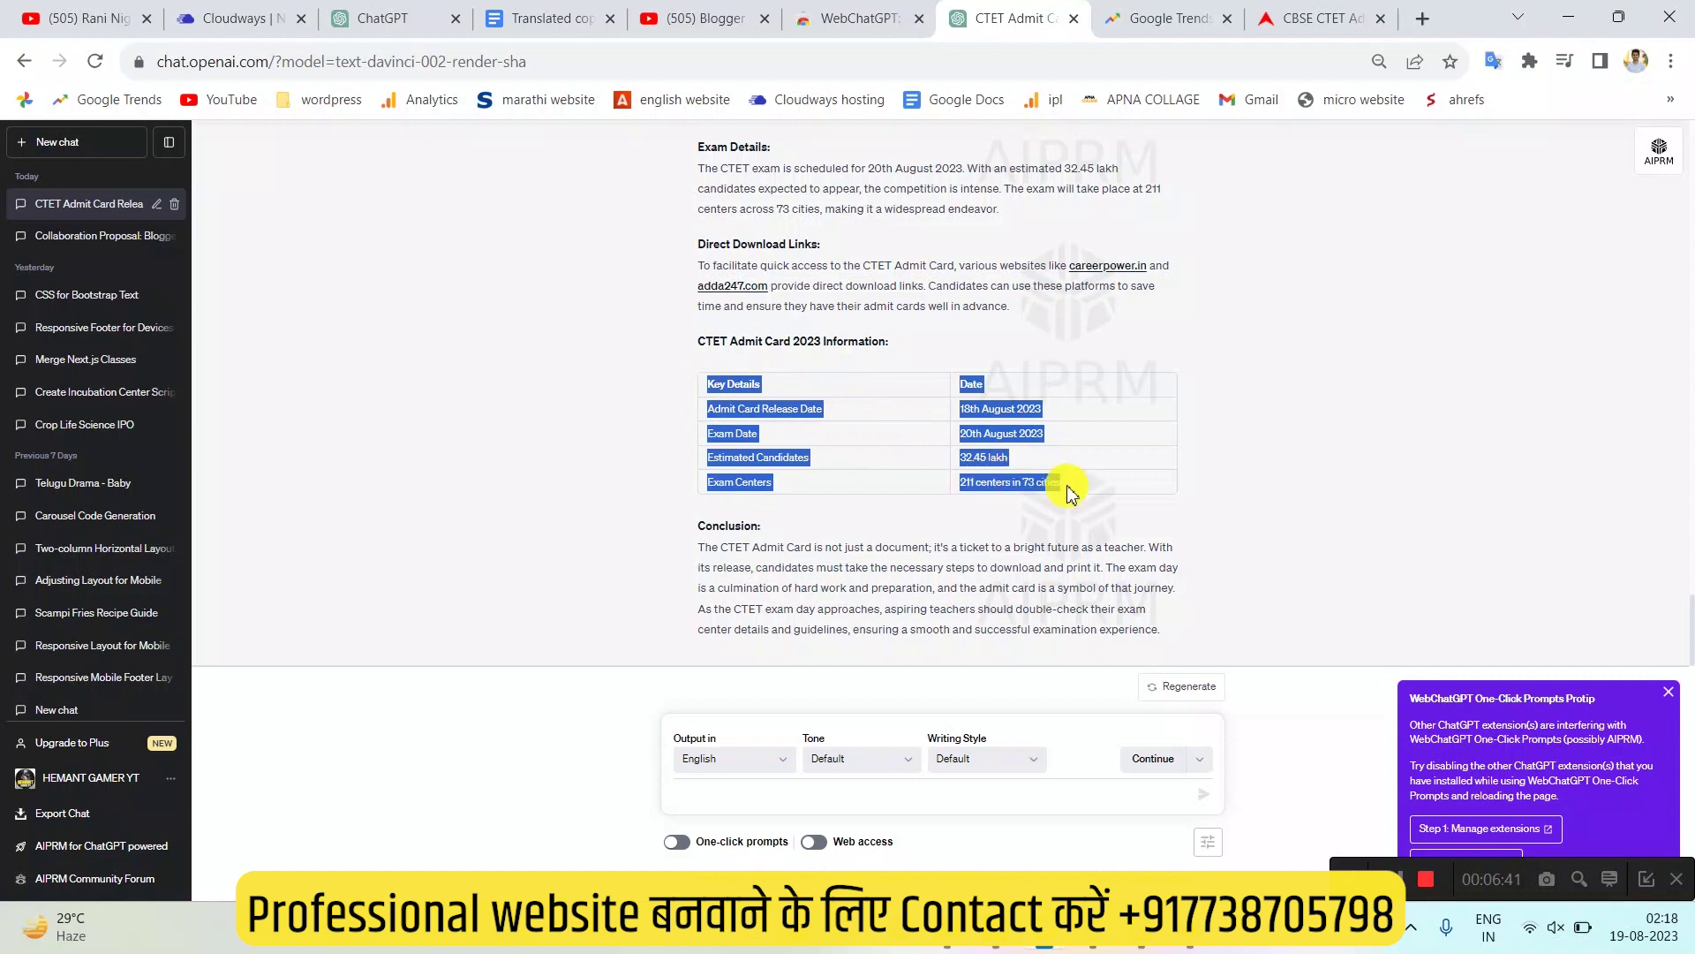
{"action": "left_click", "coordinate": [1079, 485]}
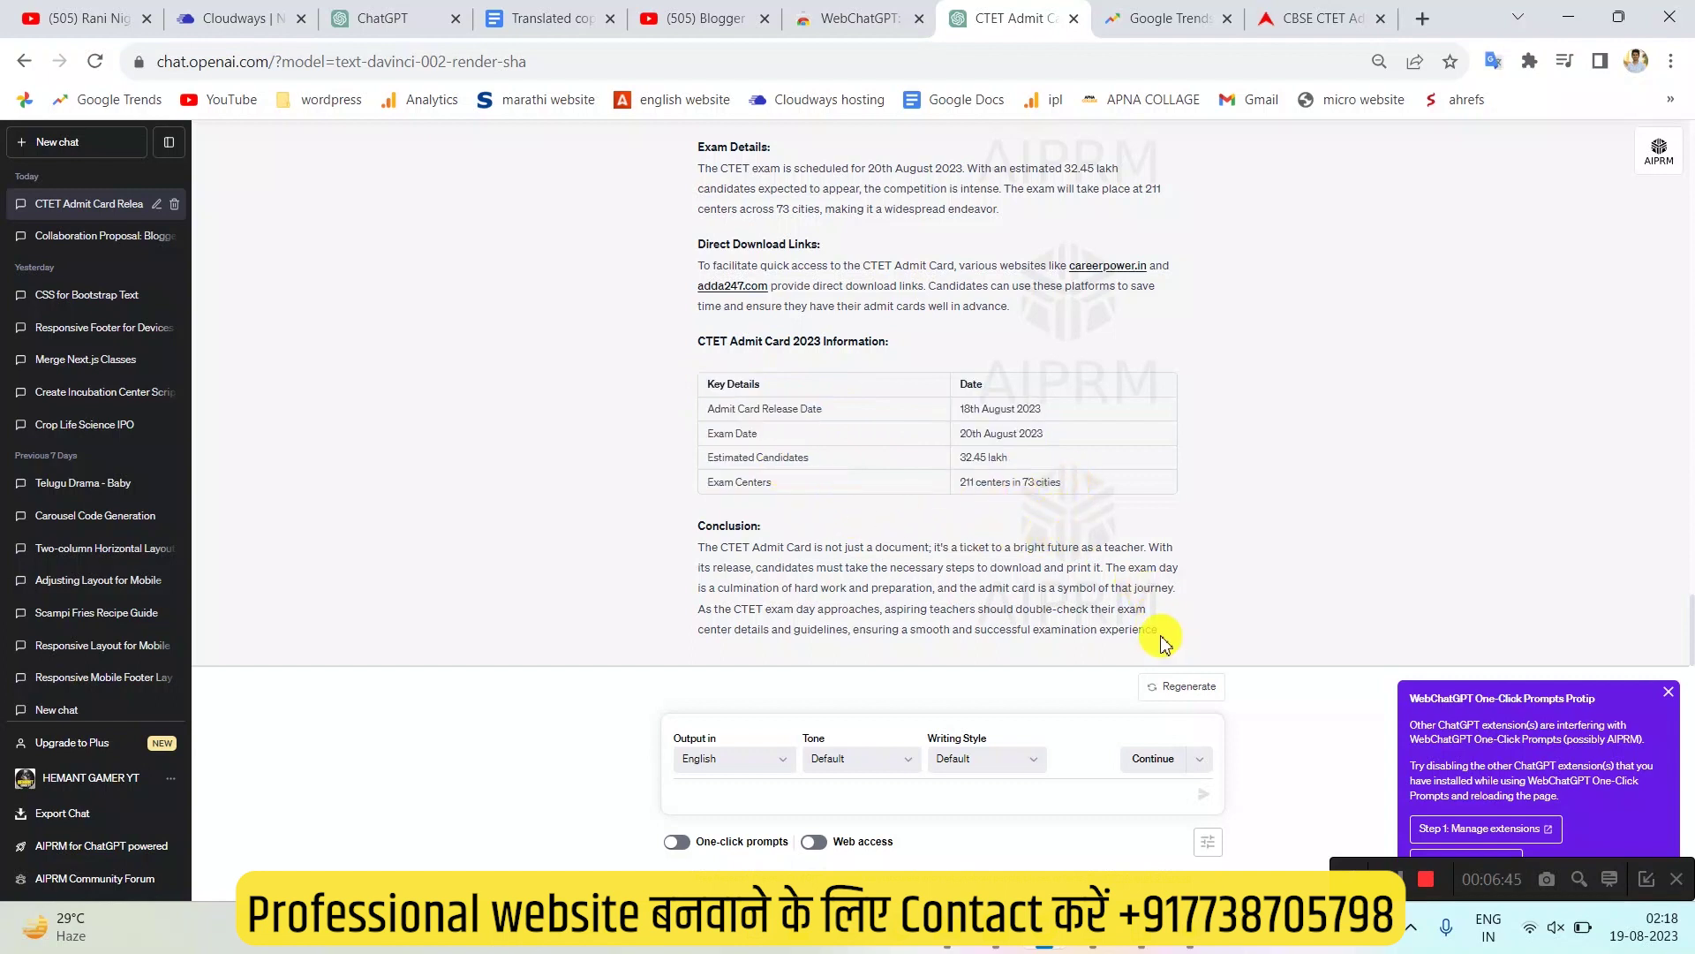
{"action": "left_click_drag", "start_coordinate": [1162, 643], "coordinate": [698, 353]}
{"action": "scroll", "coordinate": [719, 530], "scroll_direction": "up", "scroll_amount": 5}
{"action": "scroll", "coordinate": [707, 541], "scroll_direction": "up", "scroll_amount": 3}
{"action": "right_click", "coordinate": [749, 359]}
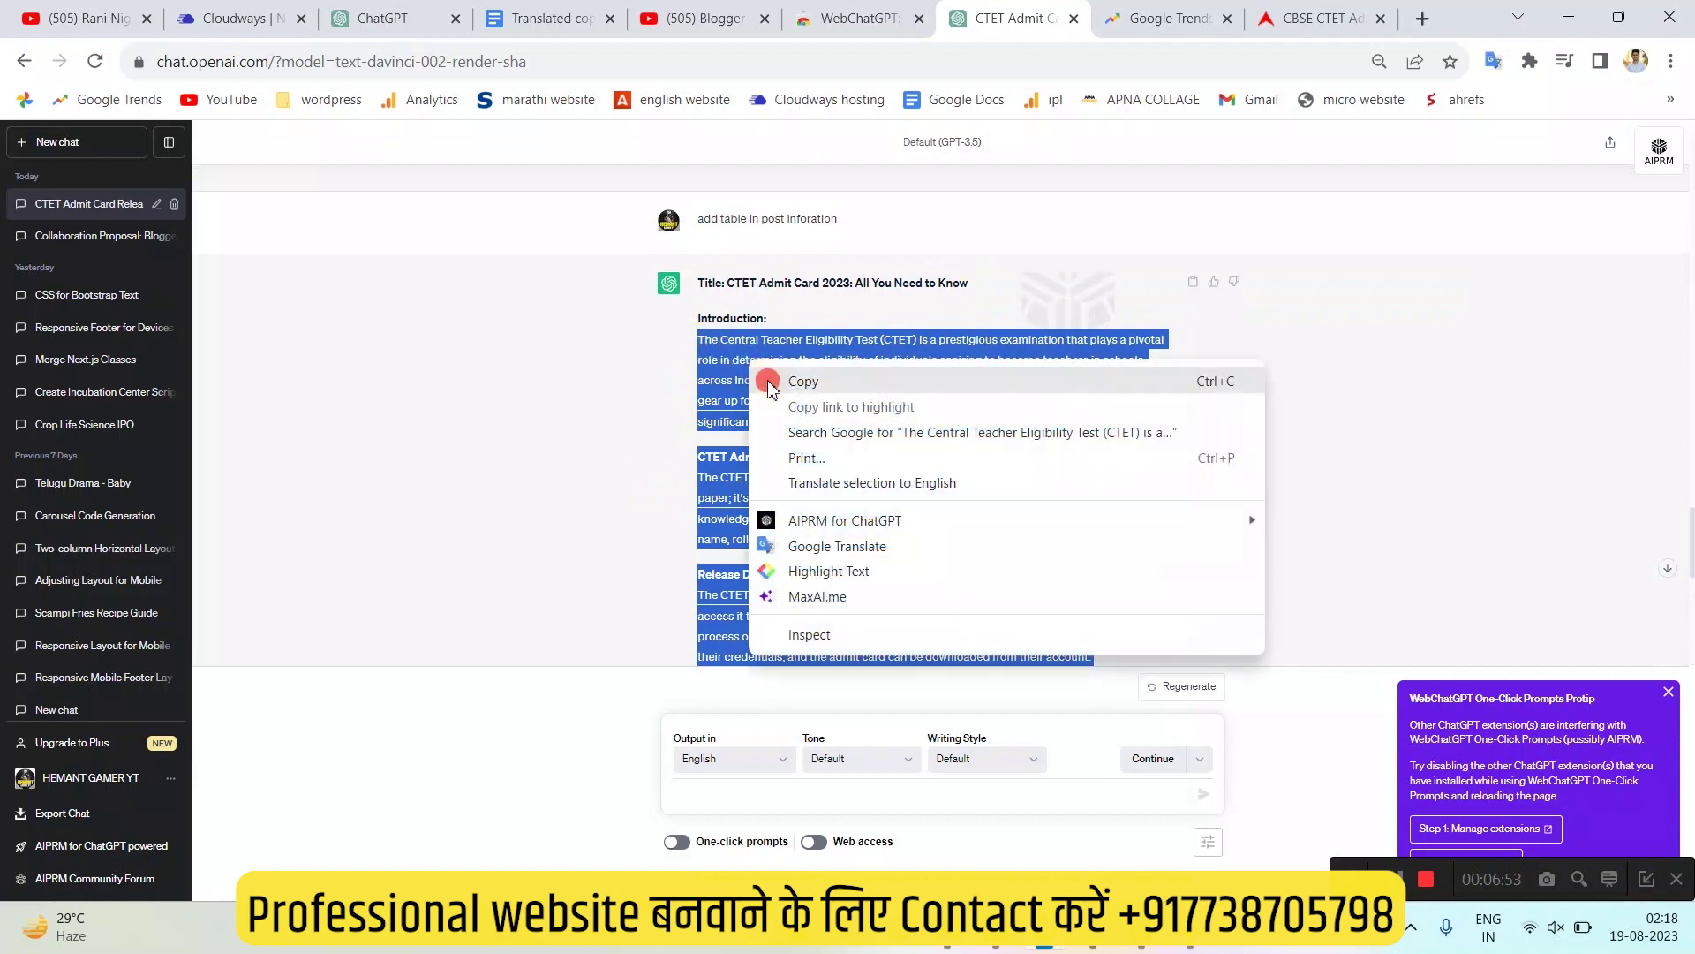
{"action": "left_click", "coordinate": [773, 378]}
{"action": "left_click", "coordinate": [578, 12]}
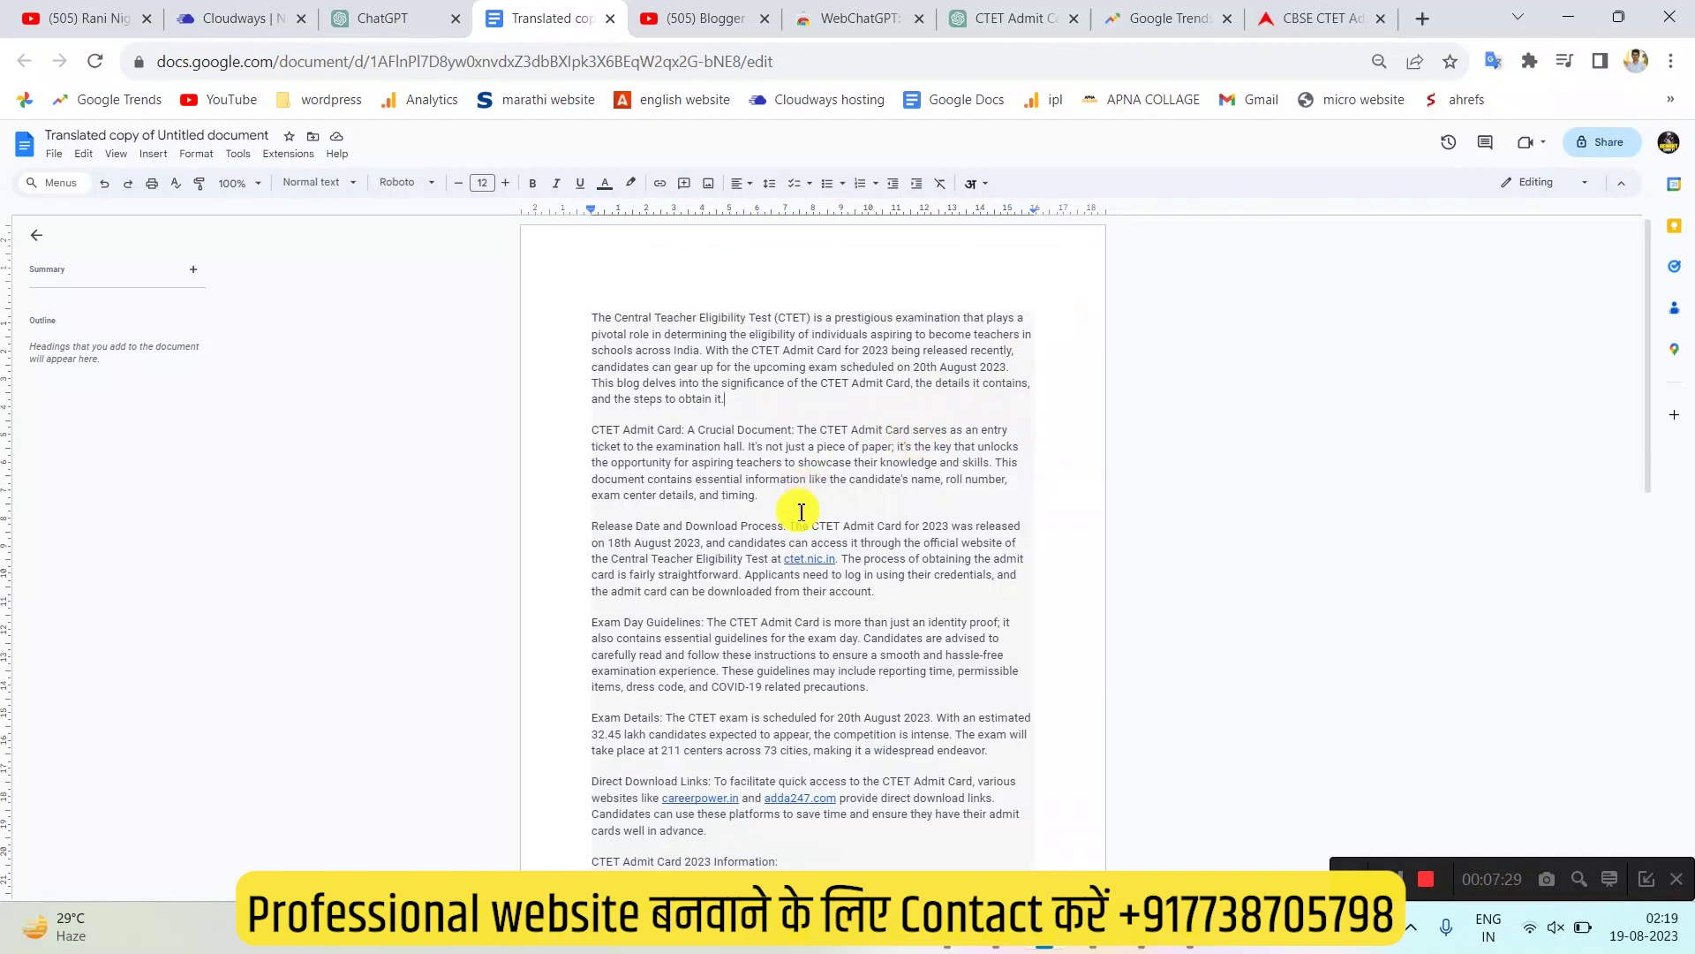
Search Google for "ai detector" in a new tab and open Writer's AI Content Detector
{"action": "left_click", "coordinate": [1421, 15]}
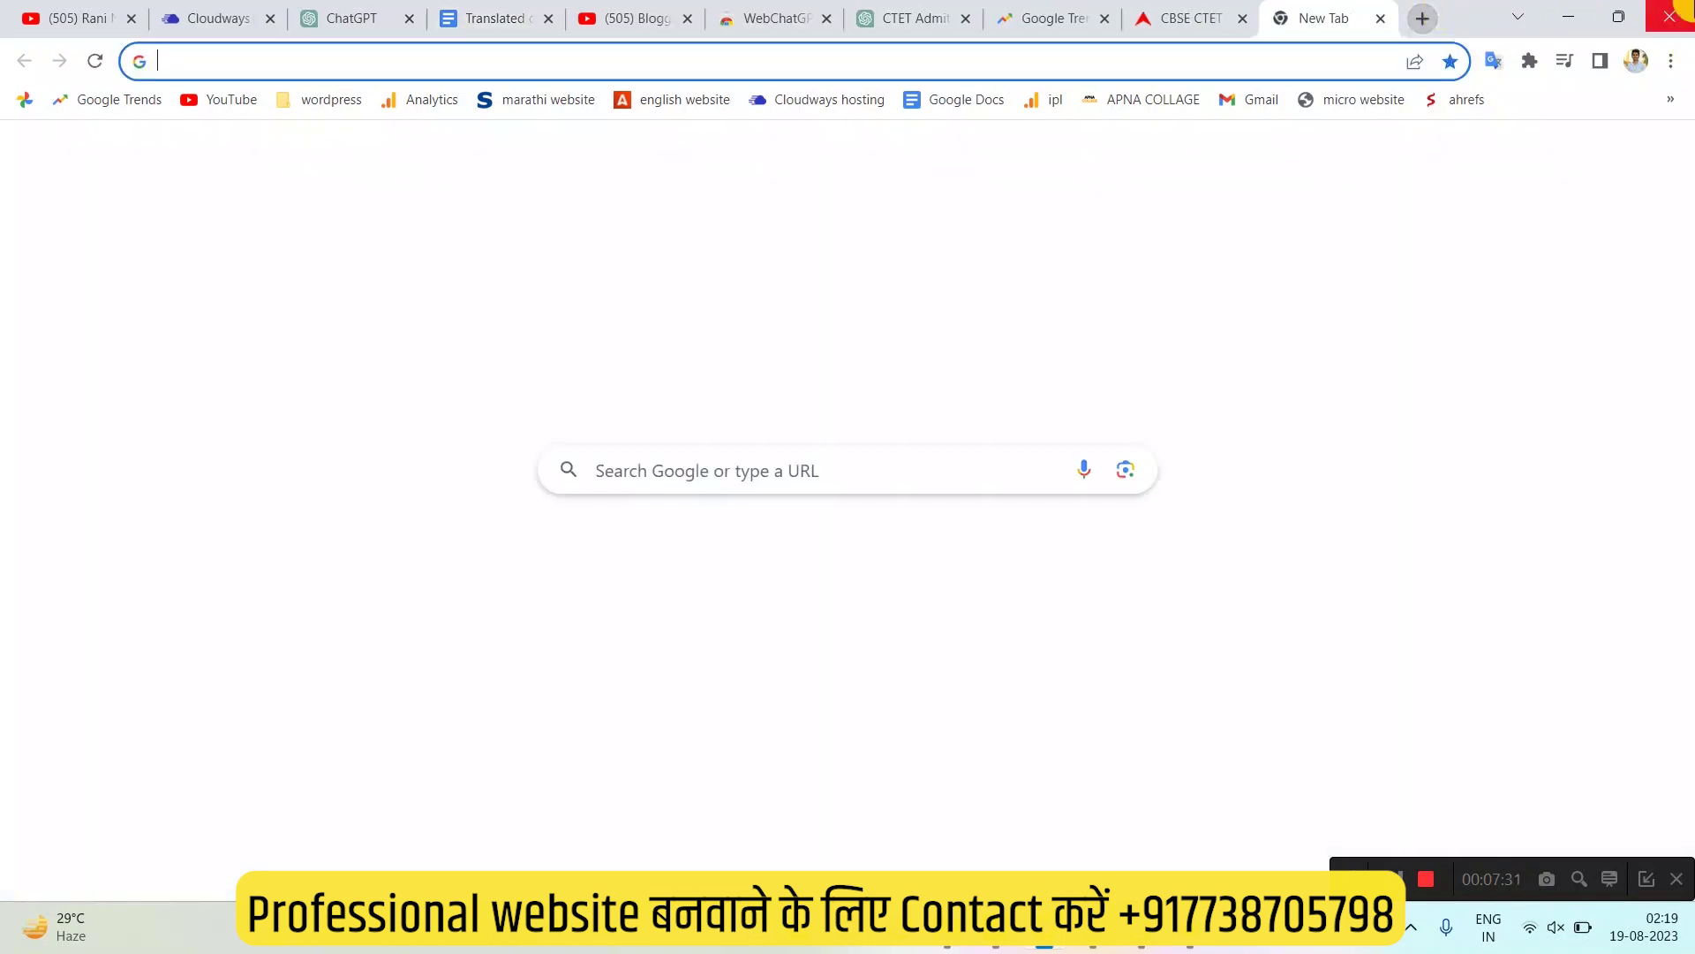
{"action": "type", "text": "ai"}
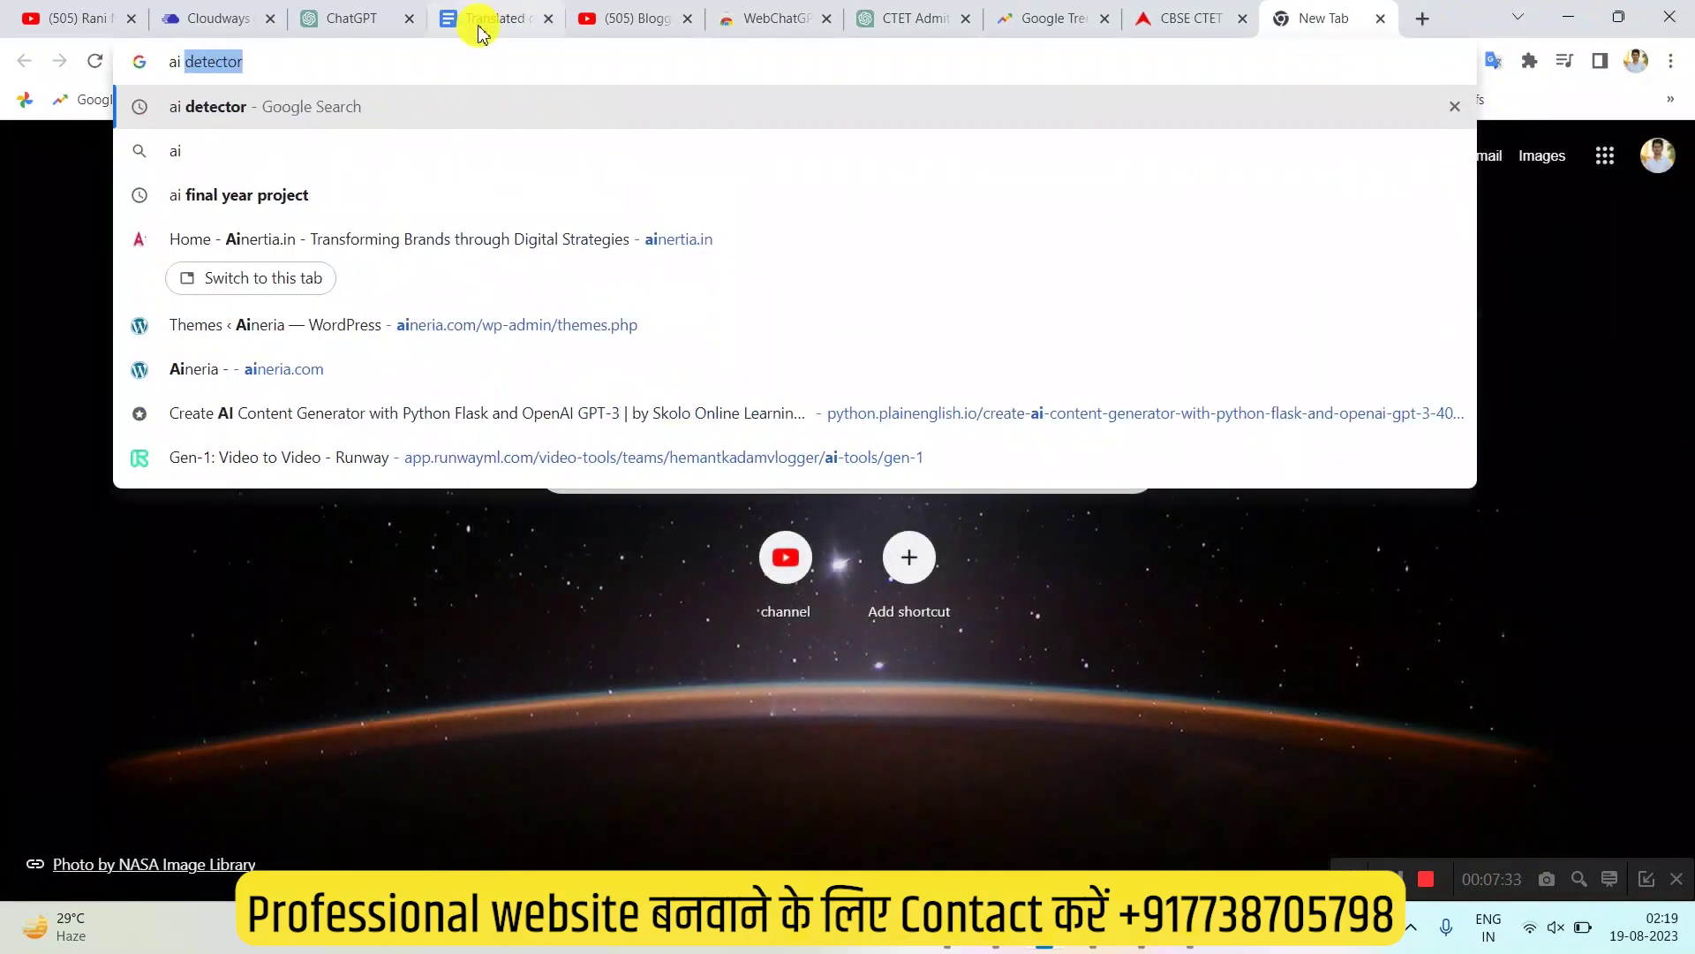
{"action": "left_click", "coordinate": [295, 107]}
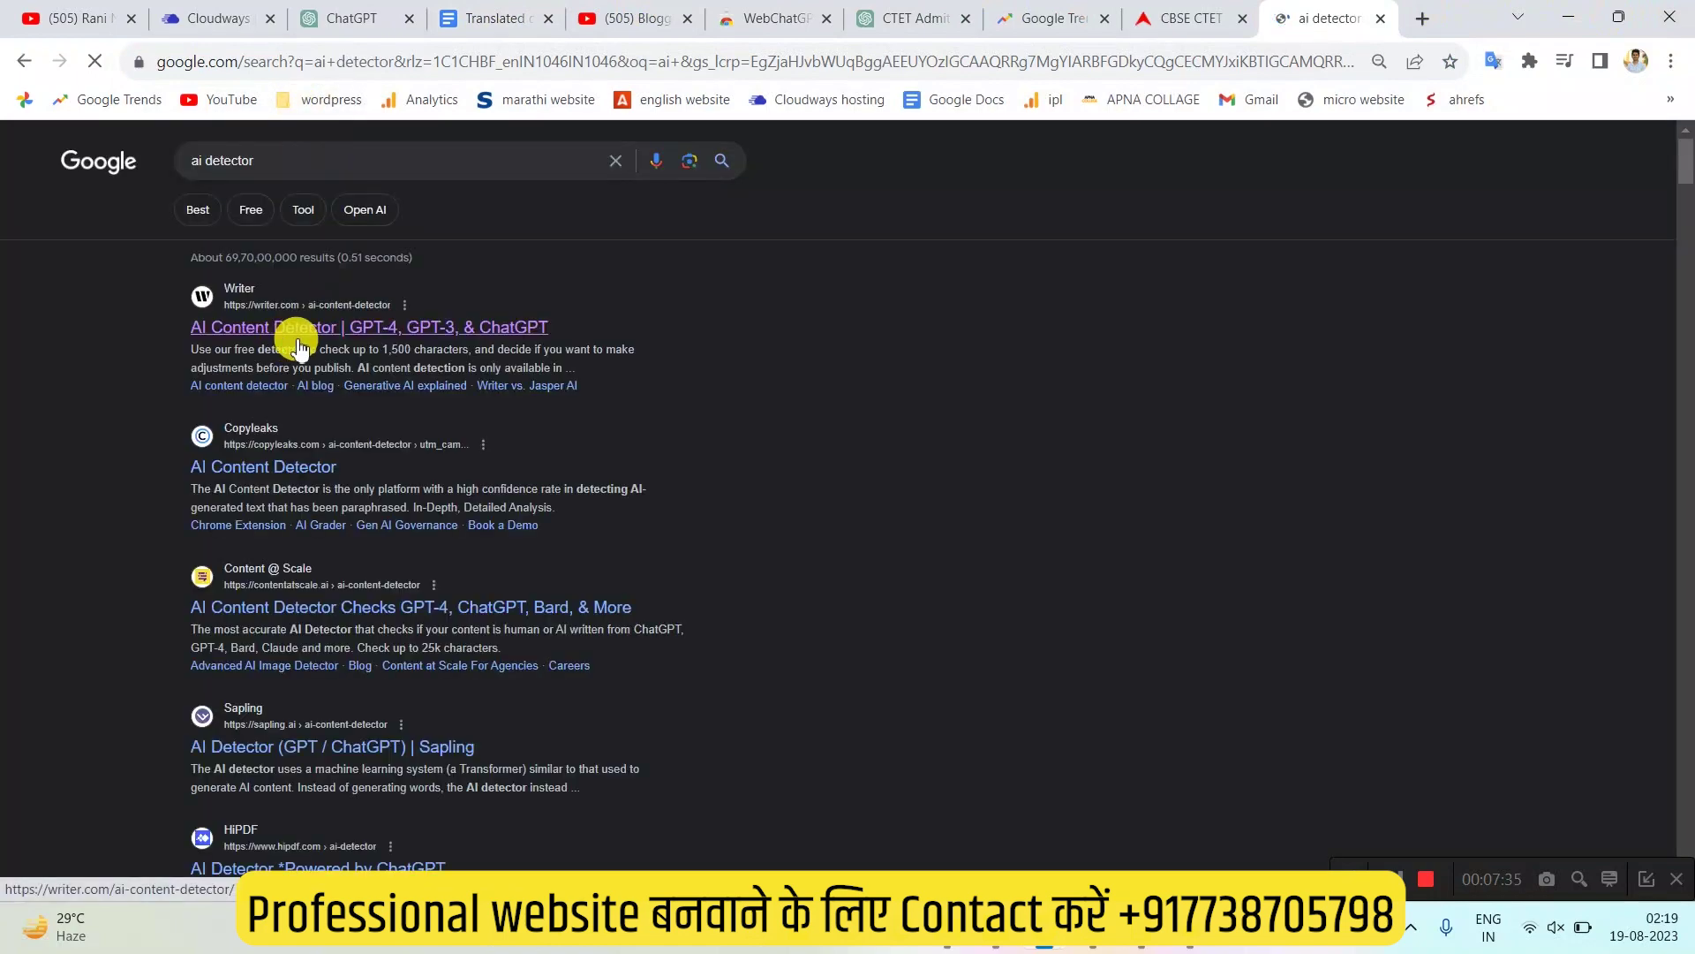
{"action": "left_click", "coordinate": [298, 340]}
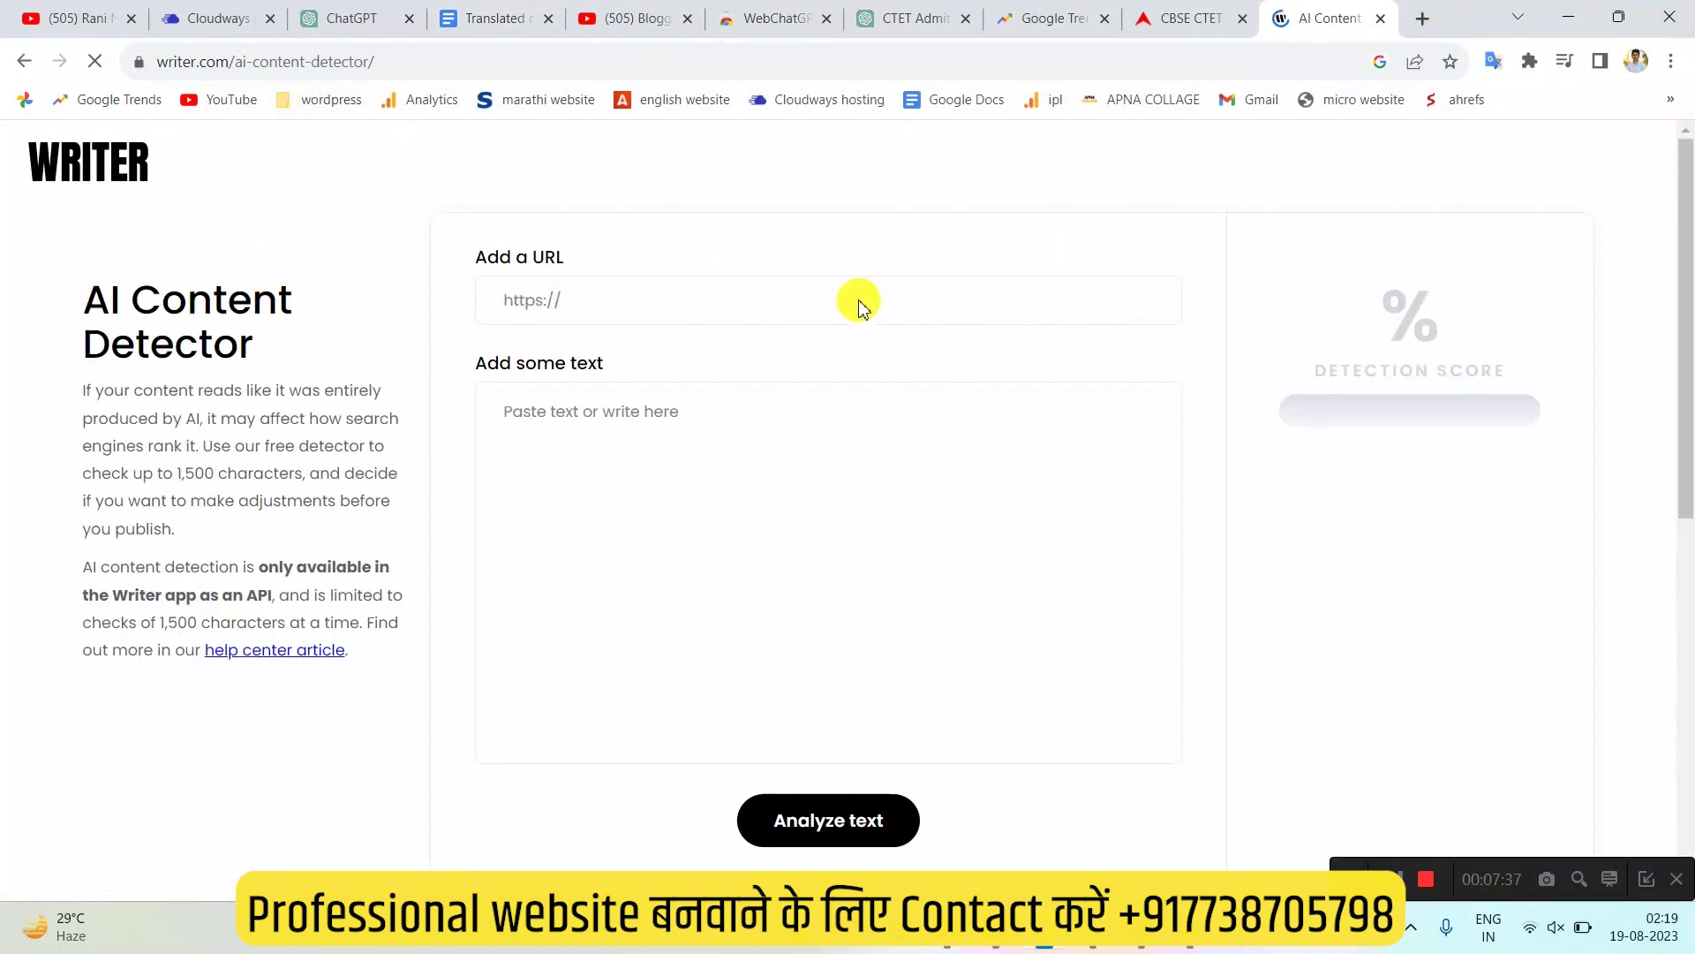
{"action": "left_click", "coordinate": [671, 438]}
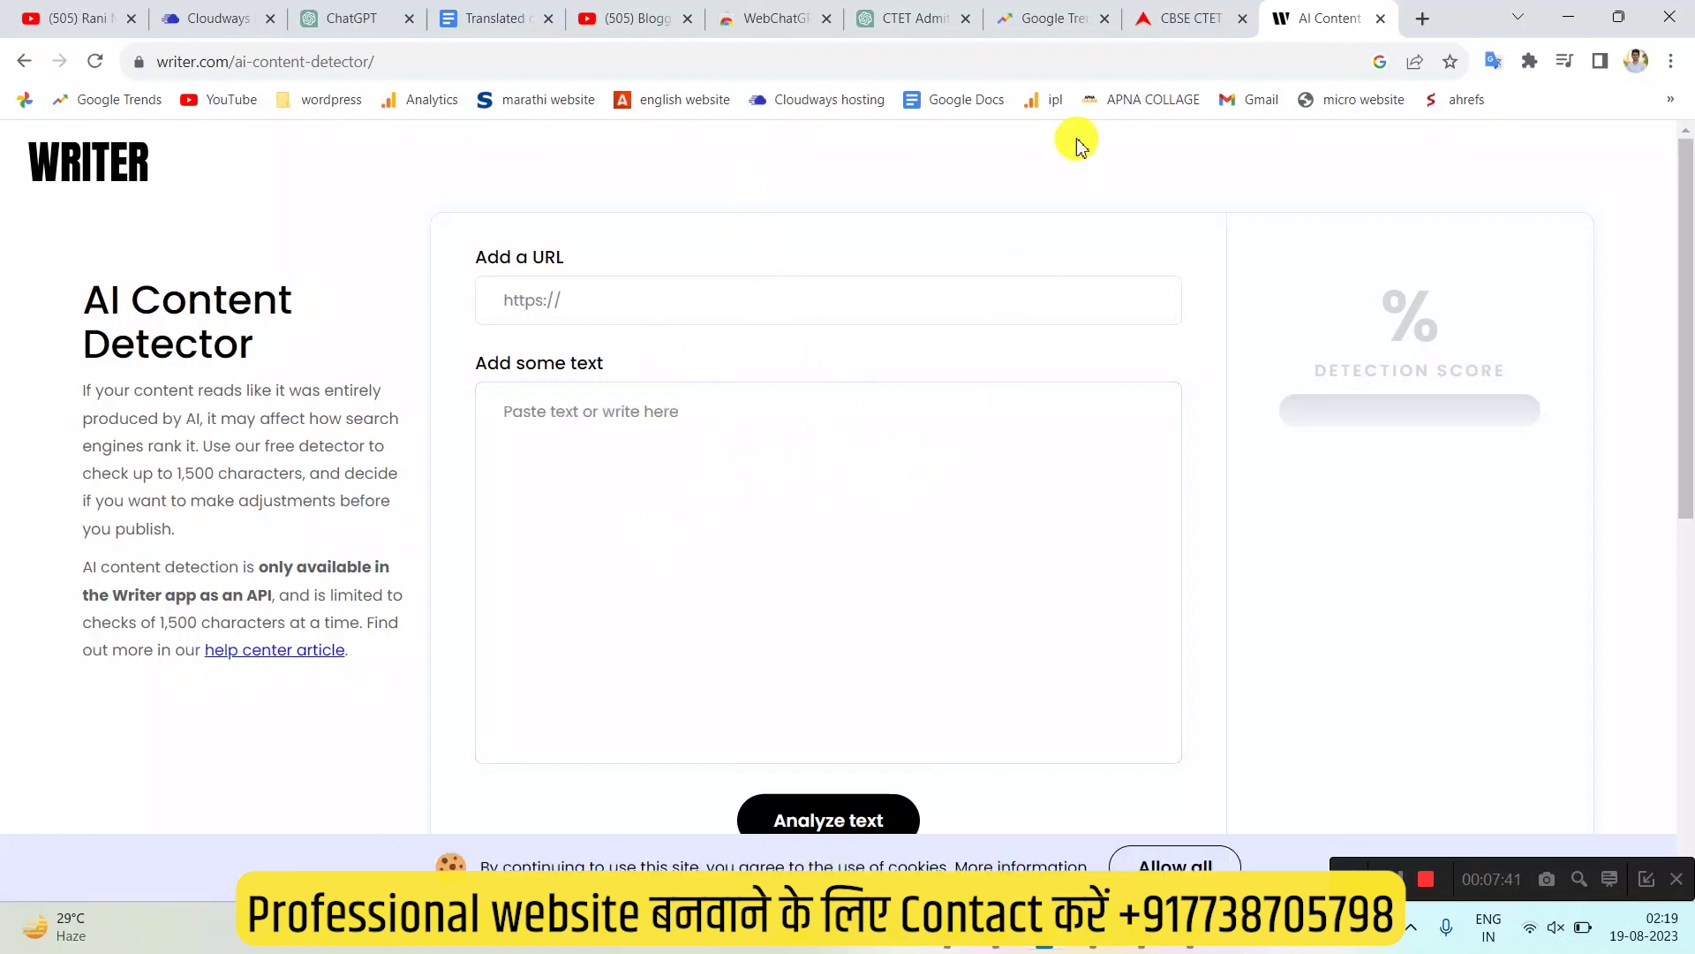
Copy the entire blog text from the Google Docs document and paste it into Writer's AI Content Detector
{"action": "left_click", "coordinate": [1053, 16]}
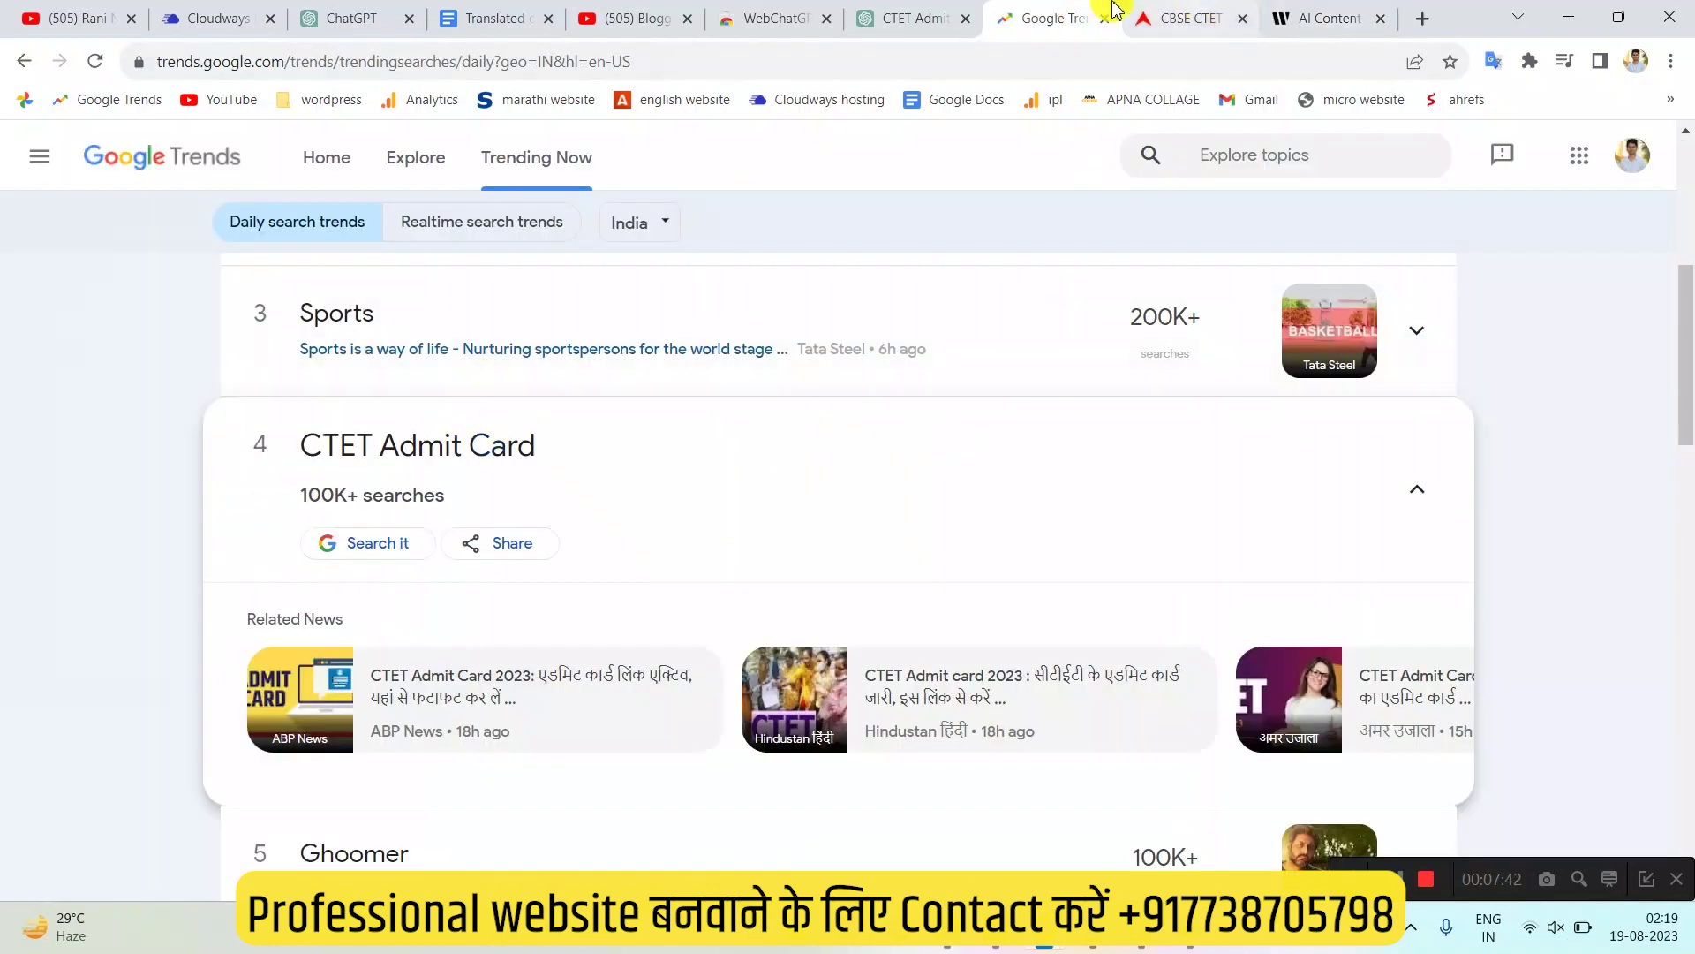
{"action": "left_click", "coordinate": [493, 18]}
{"action": "key", "text": "ctrl+a"}
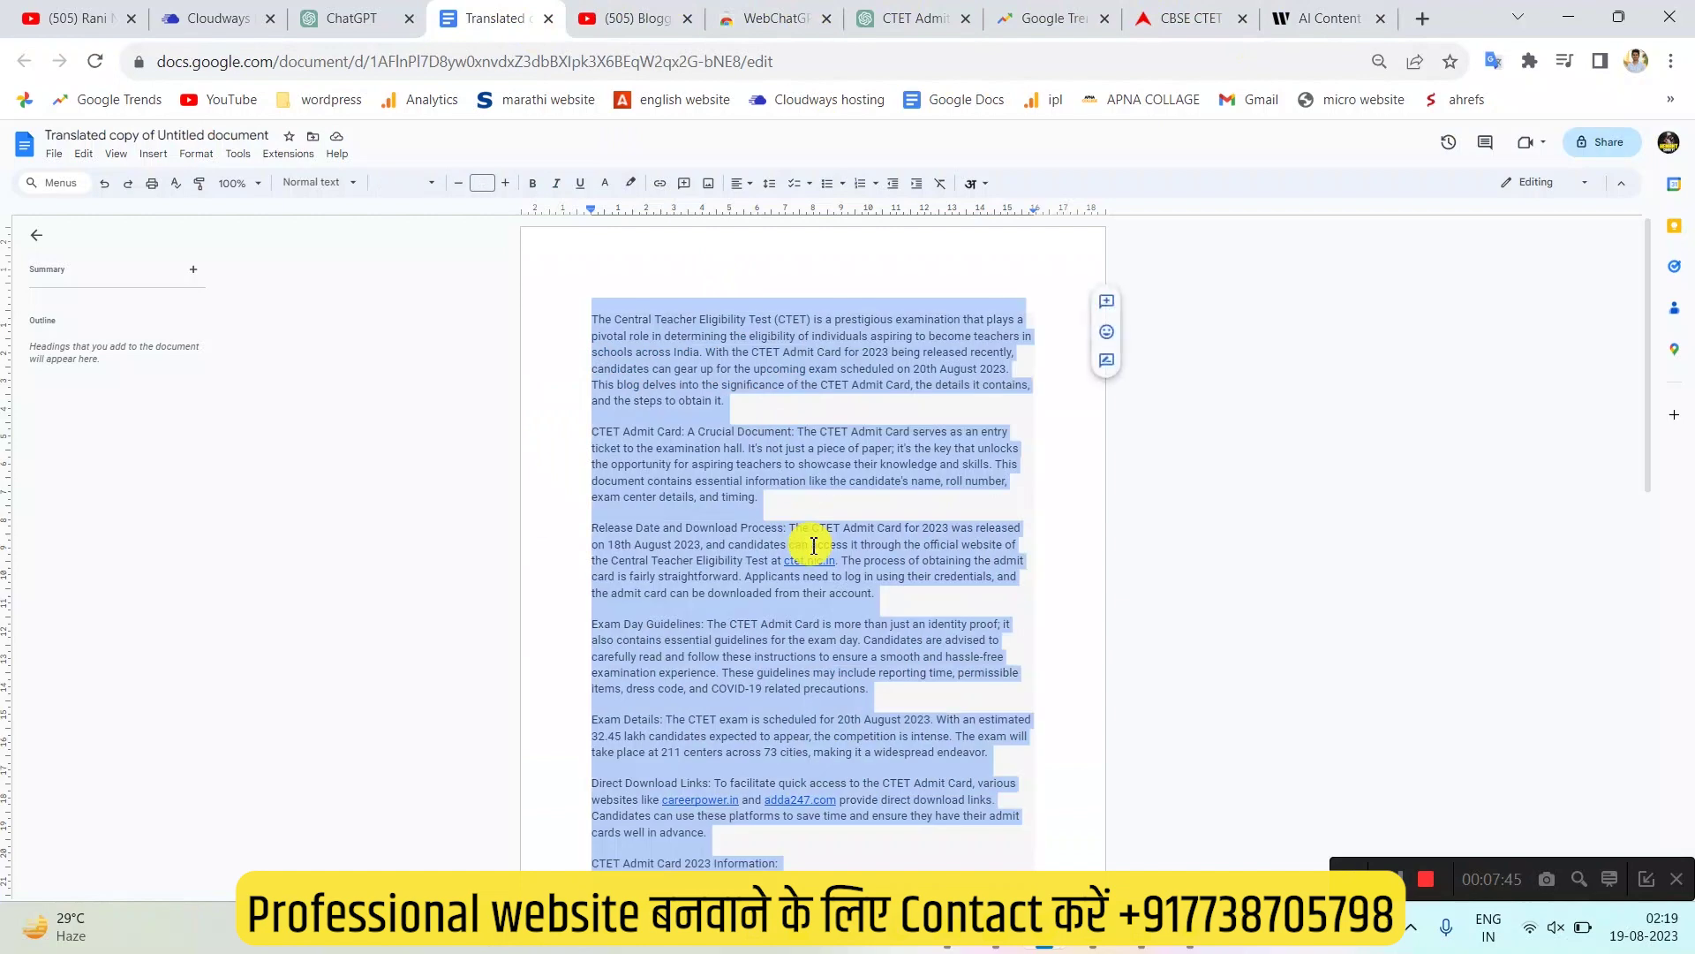
{"action": "key", "text": "ctrl+c"}
{"action": "left_click", "coordinate": [1329, 17]}
{"action": "left_click", "coordinate": [701, 428]}
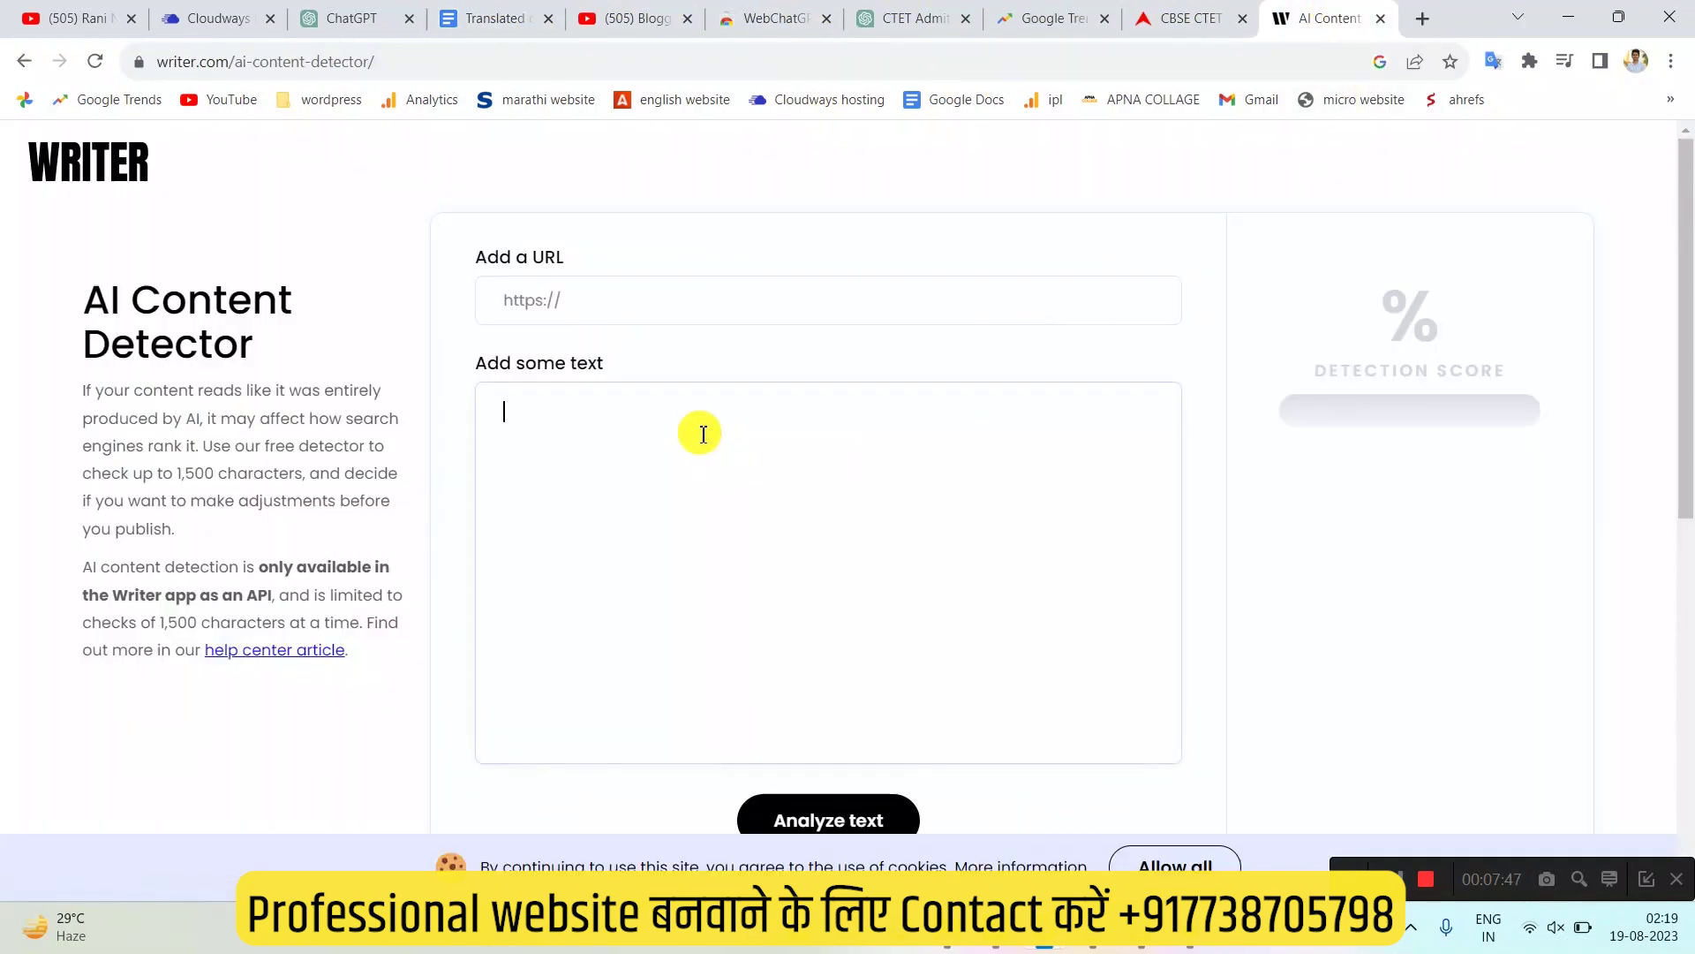
{"action": "key", "text": "ctrl+v"}
Delete text from the end of the pasted blog until it fits within the detector's 1,500-character limit
{"action": "scroll", "coordinate": [725, 658], "scroll_direction": "down", "scroll_amount": 4}
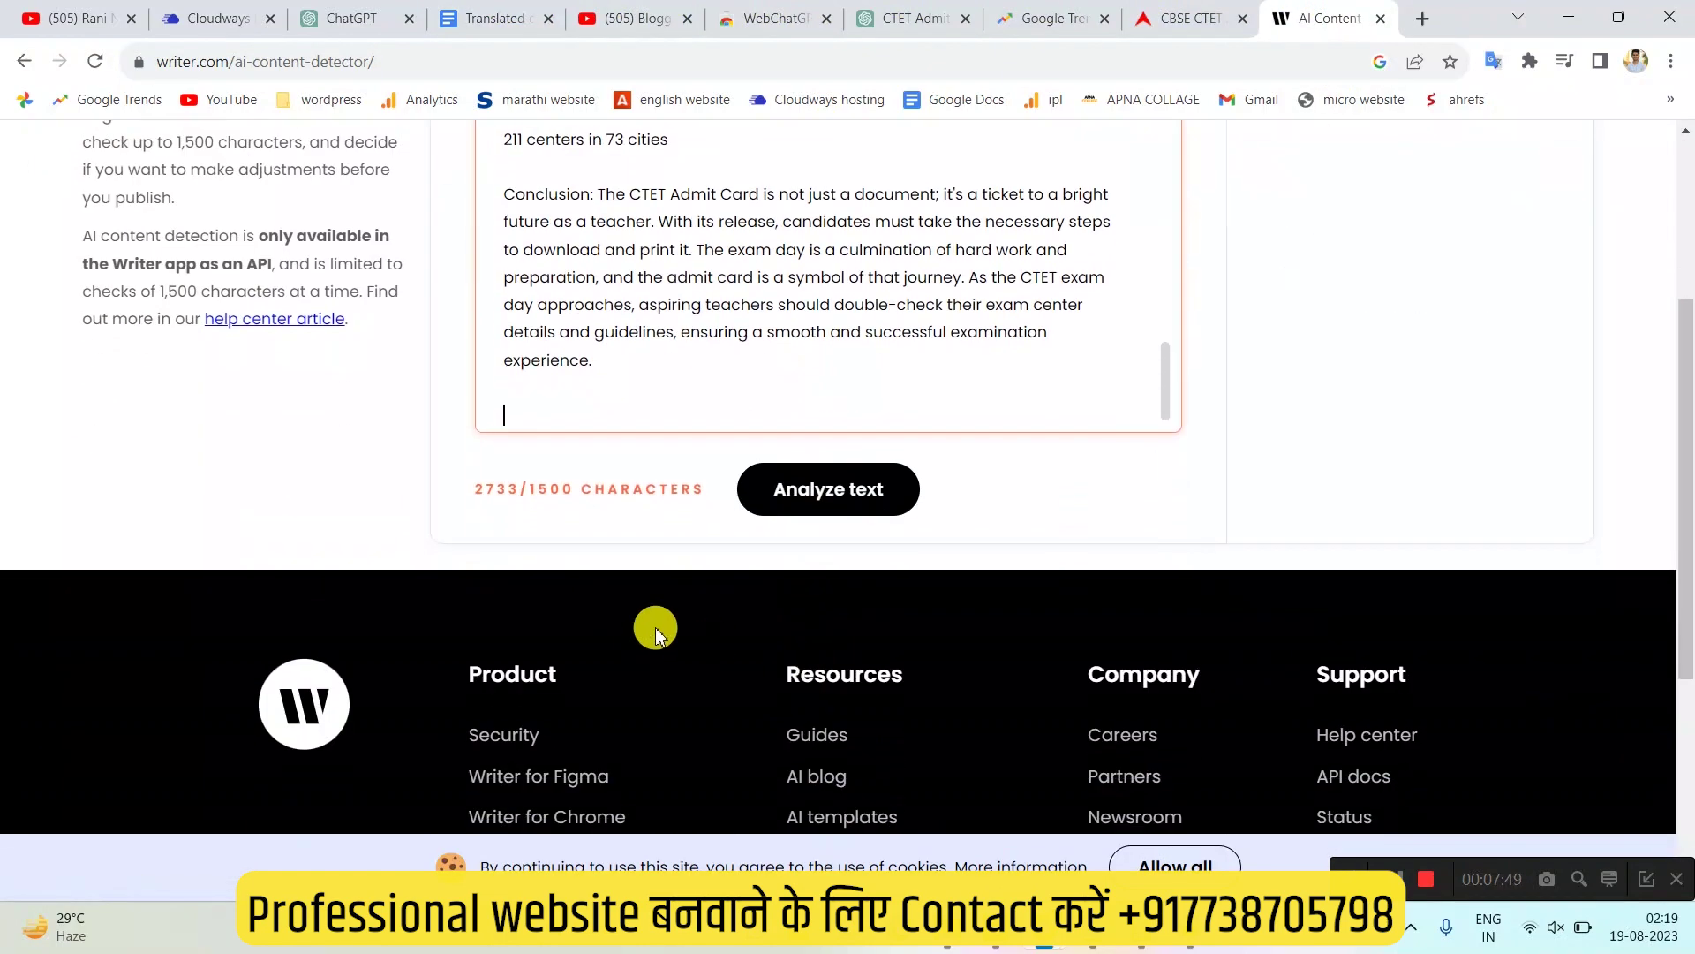
{"action": "left_click_drag", "start_coordinate": [608, 427], "coordinate": [487, 302]}
{"action": "key", "text": "BackSpace"}
{"action": "left_click_drag", "start_coordinate": [695, 371], "coordinate": [442, 234]}
{"action": "key", "text": "BackSpace"}
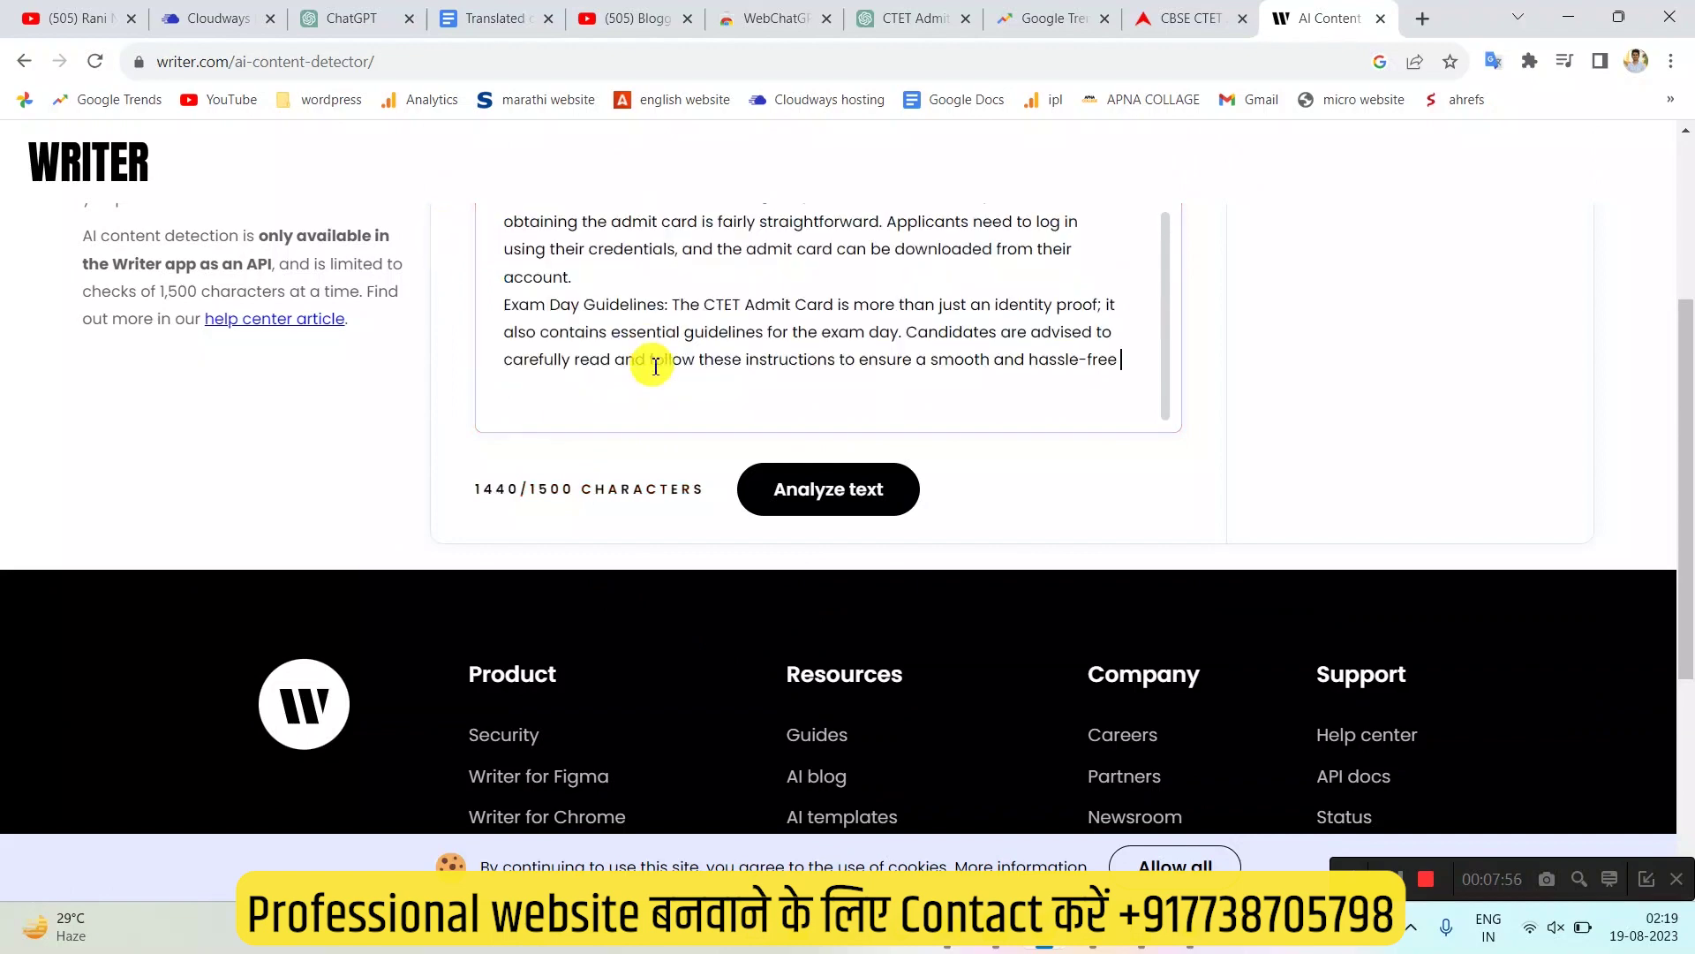
Analyze the shortened blog text for AI content and check the detection score
{"action": "left_click", "coordinate": [845, 495]}
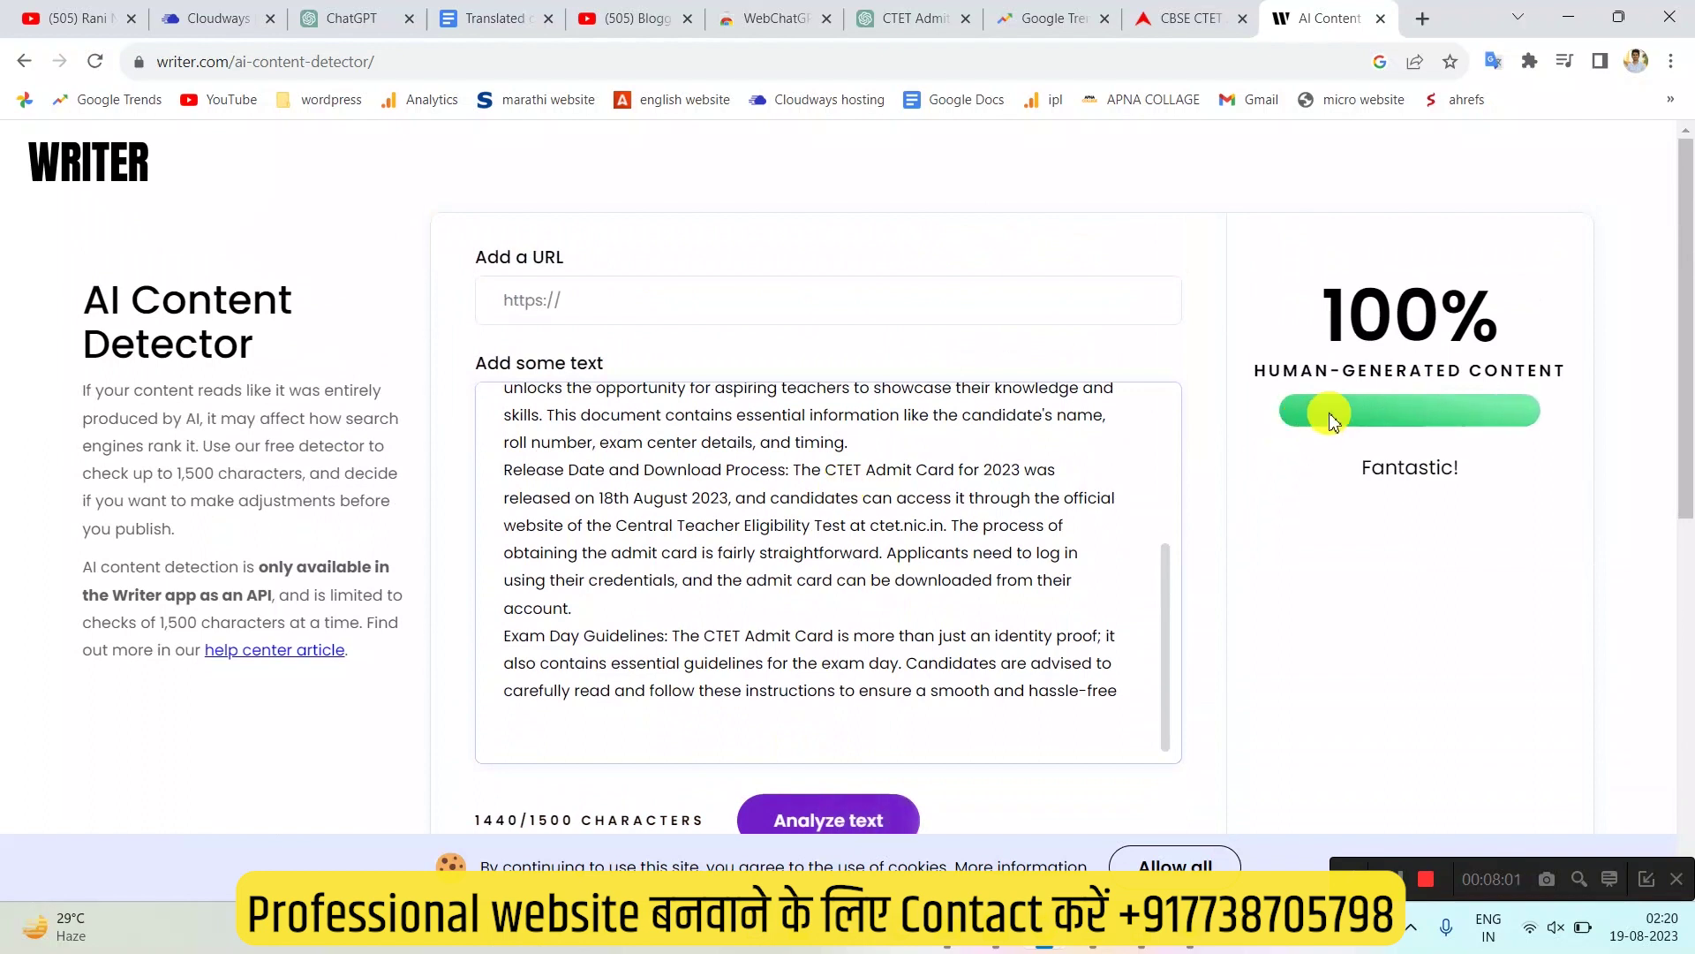
{"action": "left_click_drag", "start_coordinate": [1305, 310], "coordinate": [1577, 375]}
{"action": "triple_click", "coordinate": [1570, 378]}
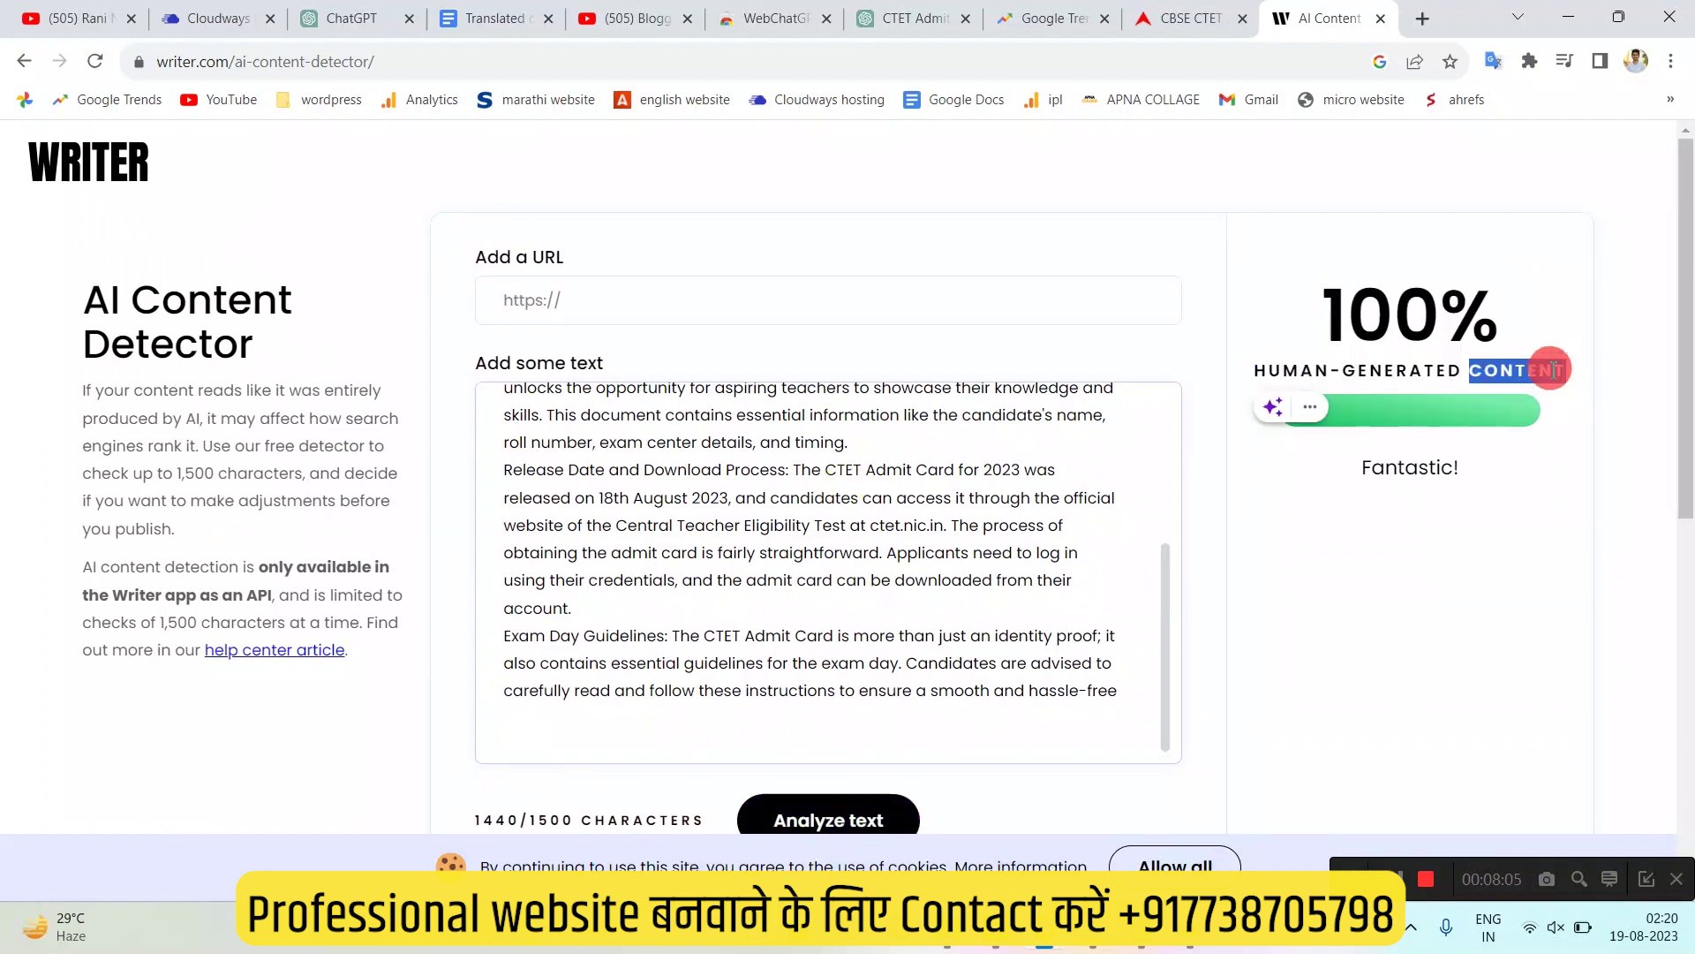
{"action": "left_click", "coordinate": [1331, 408]}
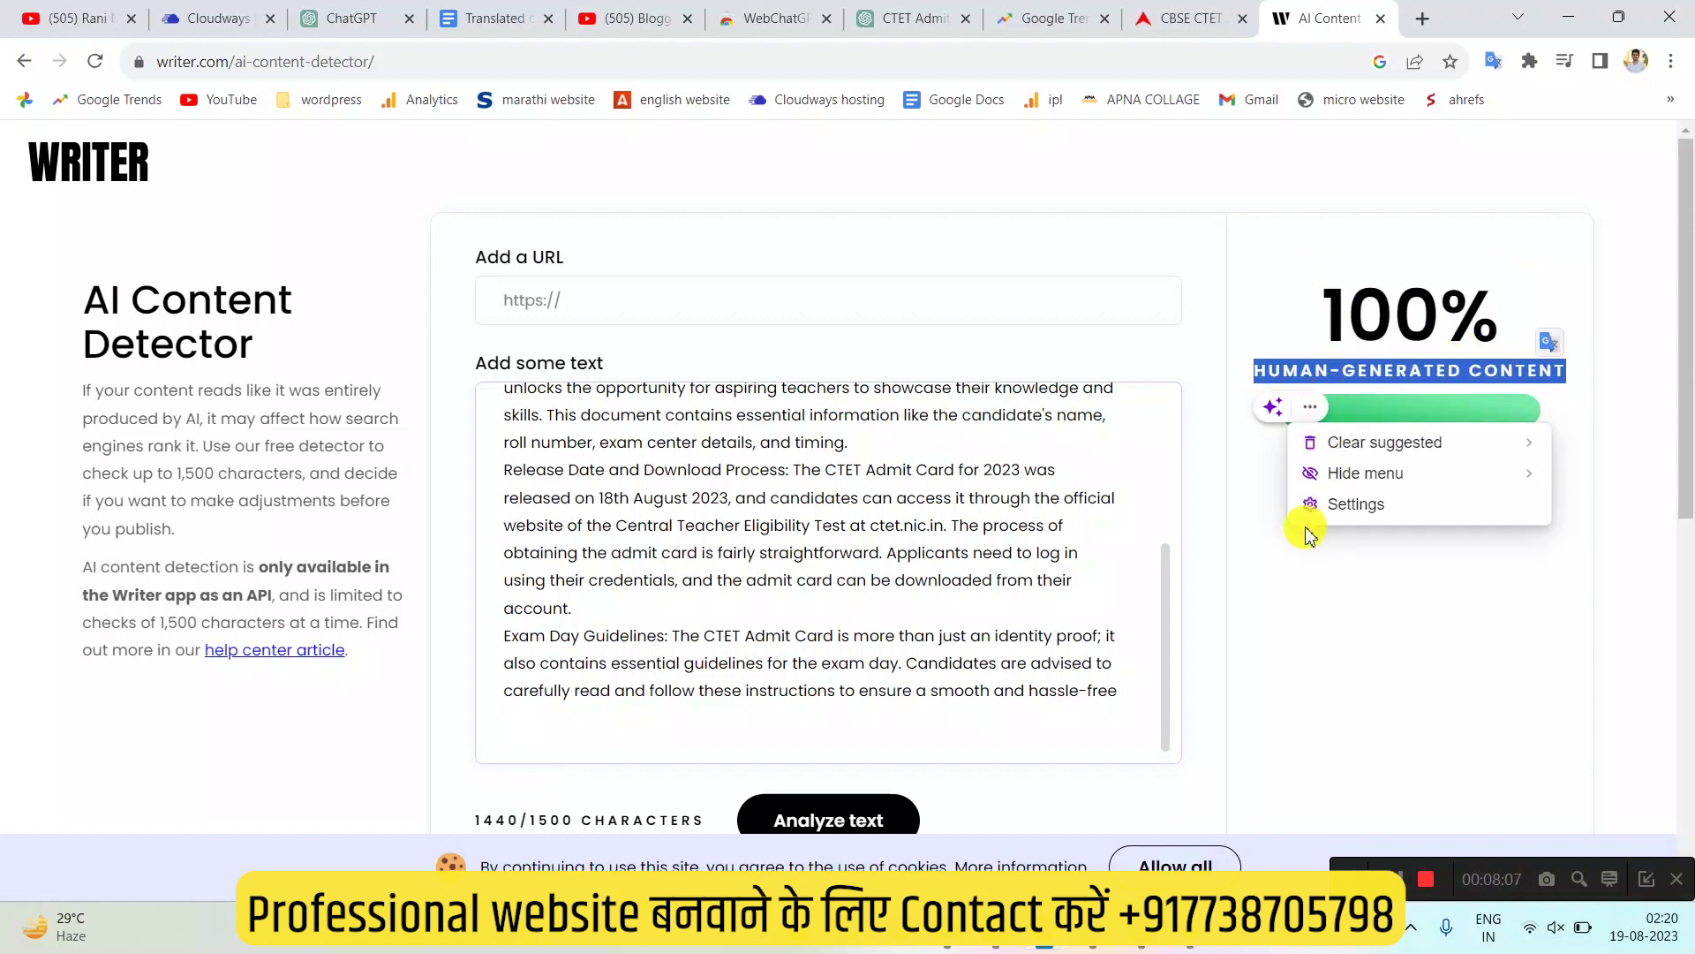
{"action": "left_click", "coordinate": [1063, 527]}
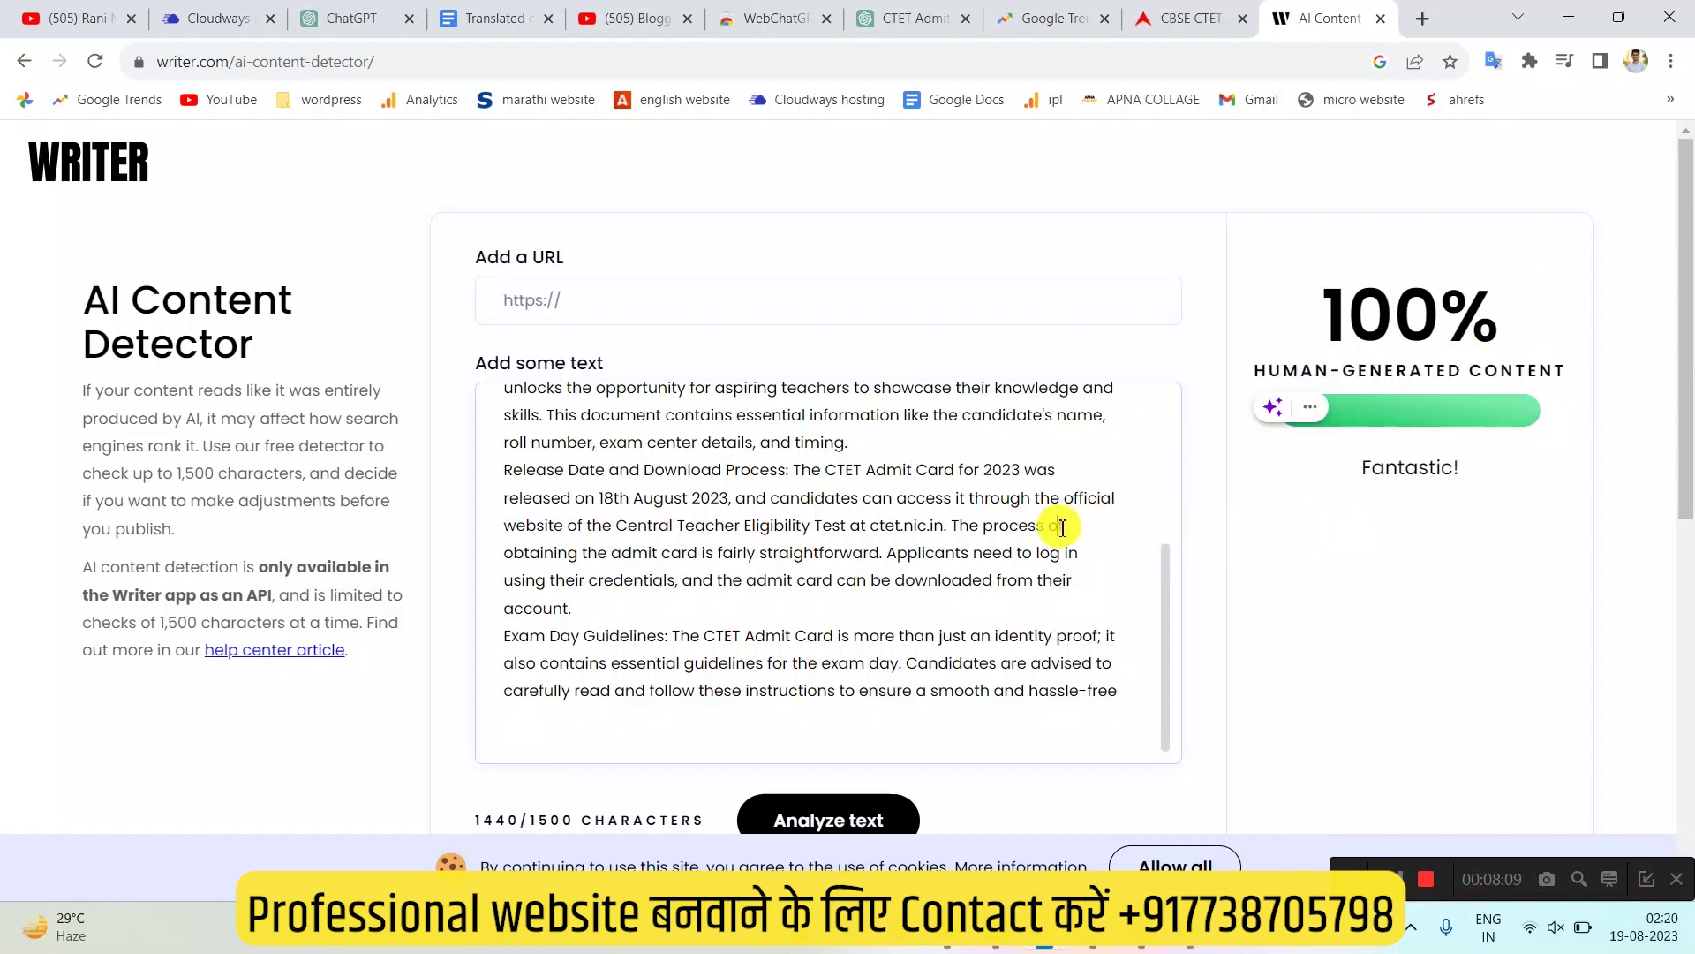
{"action": "scroll", "coordinate": [1069, 530], "scroll_direction": "up", "scroll_amount": 3}
Return to the CTET Admit Card chat in ChatGPT and examine the WebChatGPT prompt's formatting instructions and web search results
{"action": "left_click", "coordinate": [900, 16]}
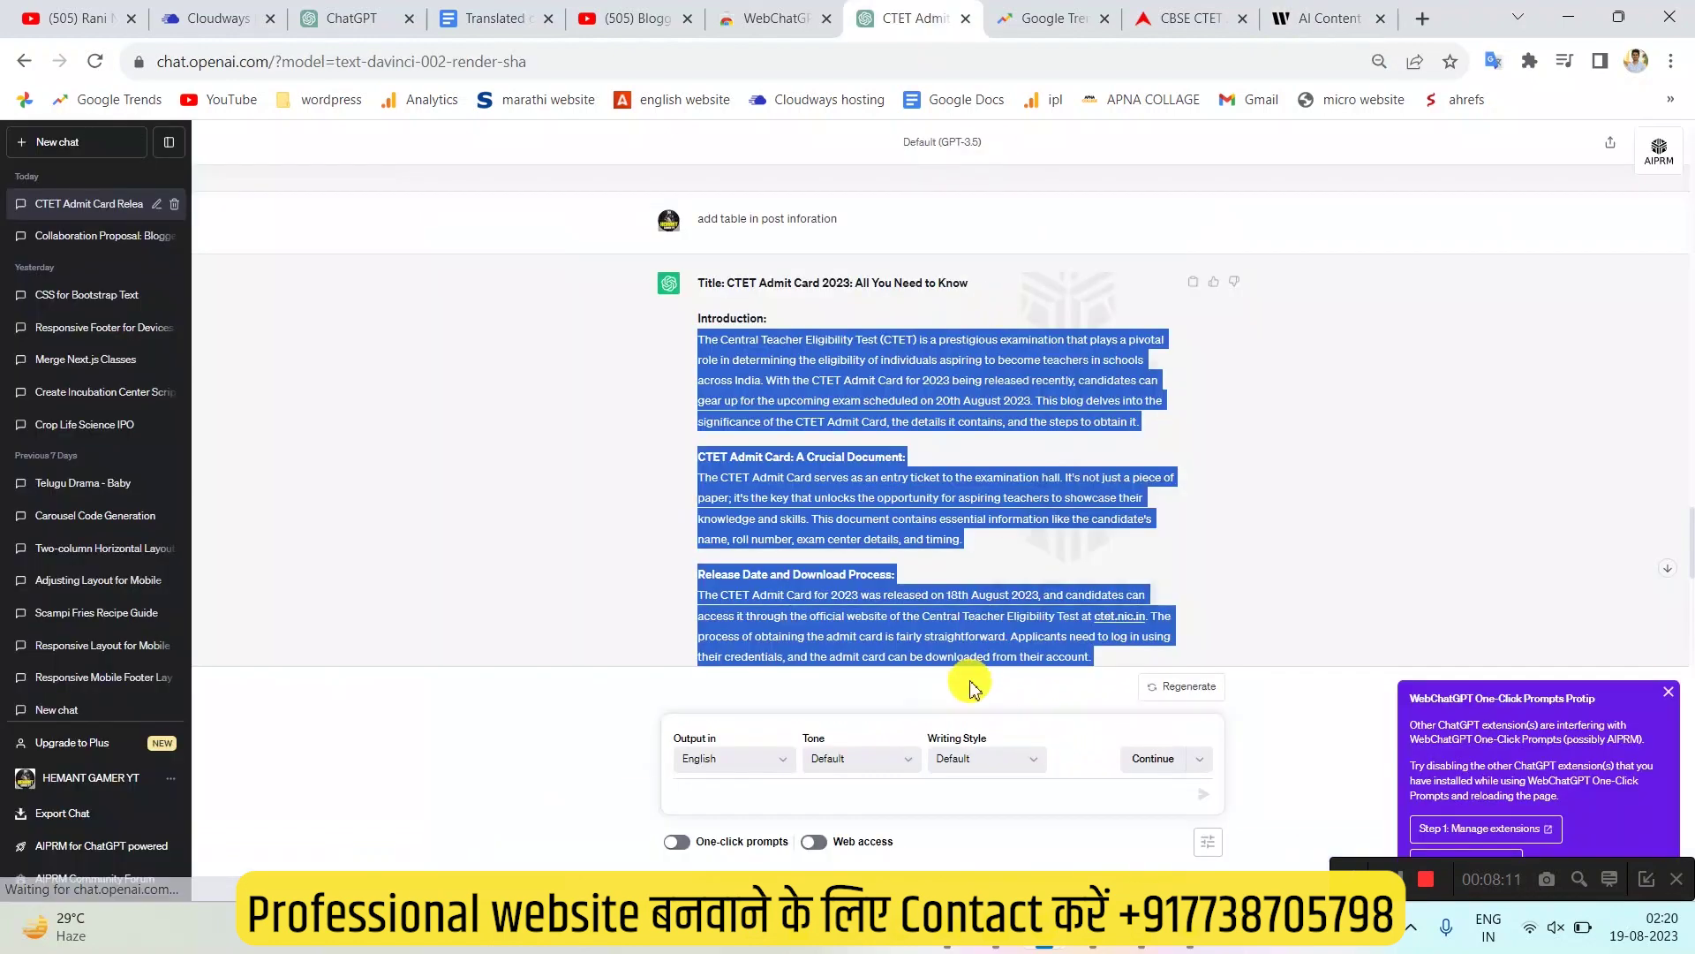
{"action": "left_click", "coordinate": [1147, 507]}
{"action": "scroll", "coordinate": [1170, 547], "scroll_direction": "up", "scroll_amount": 3}
{"action": "scroll", "coordinate": [1177, 528], "scroll_direction": "up", "scroll_amount": 15}
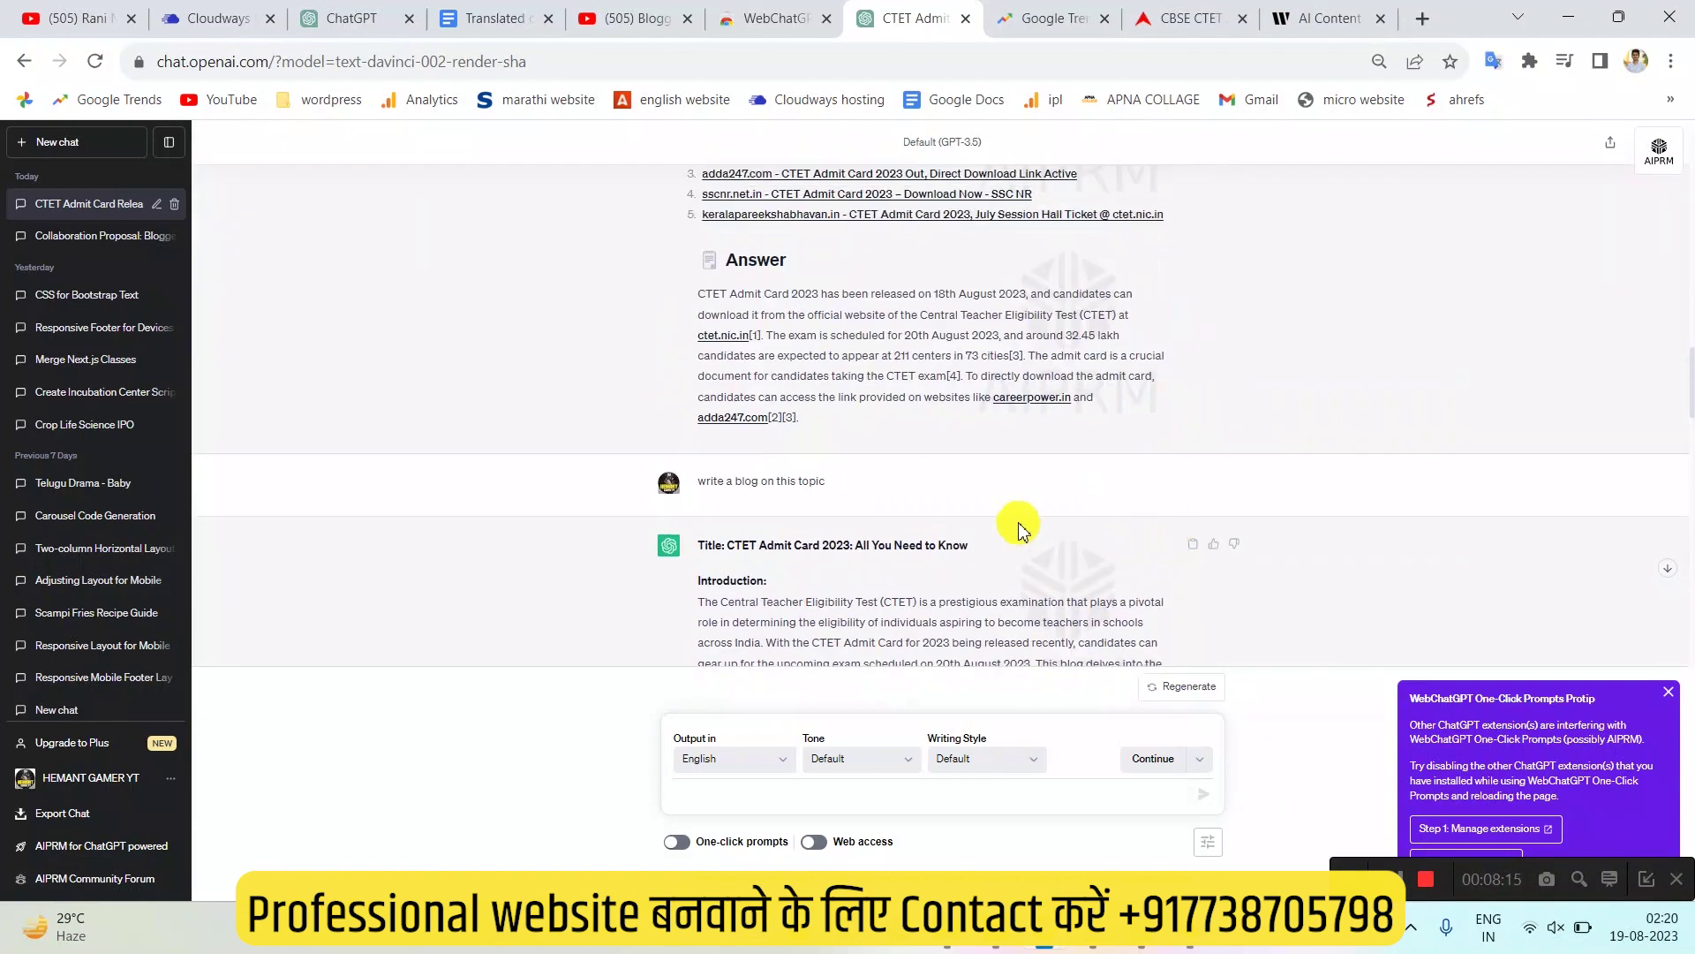
{"action": "scroll", "coordinate": [1014, 530], "scroll_direction": "up", "scroll_amount": 1}
{"action": "scroll", "coordinate": [879, 488], "scroll_direction": "up", "scroll_amount": 5}
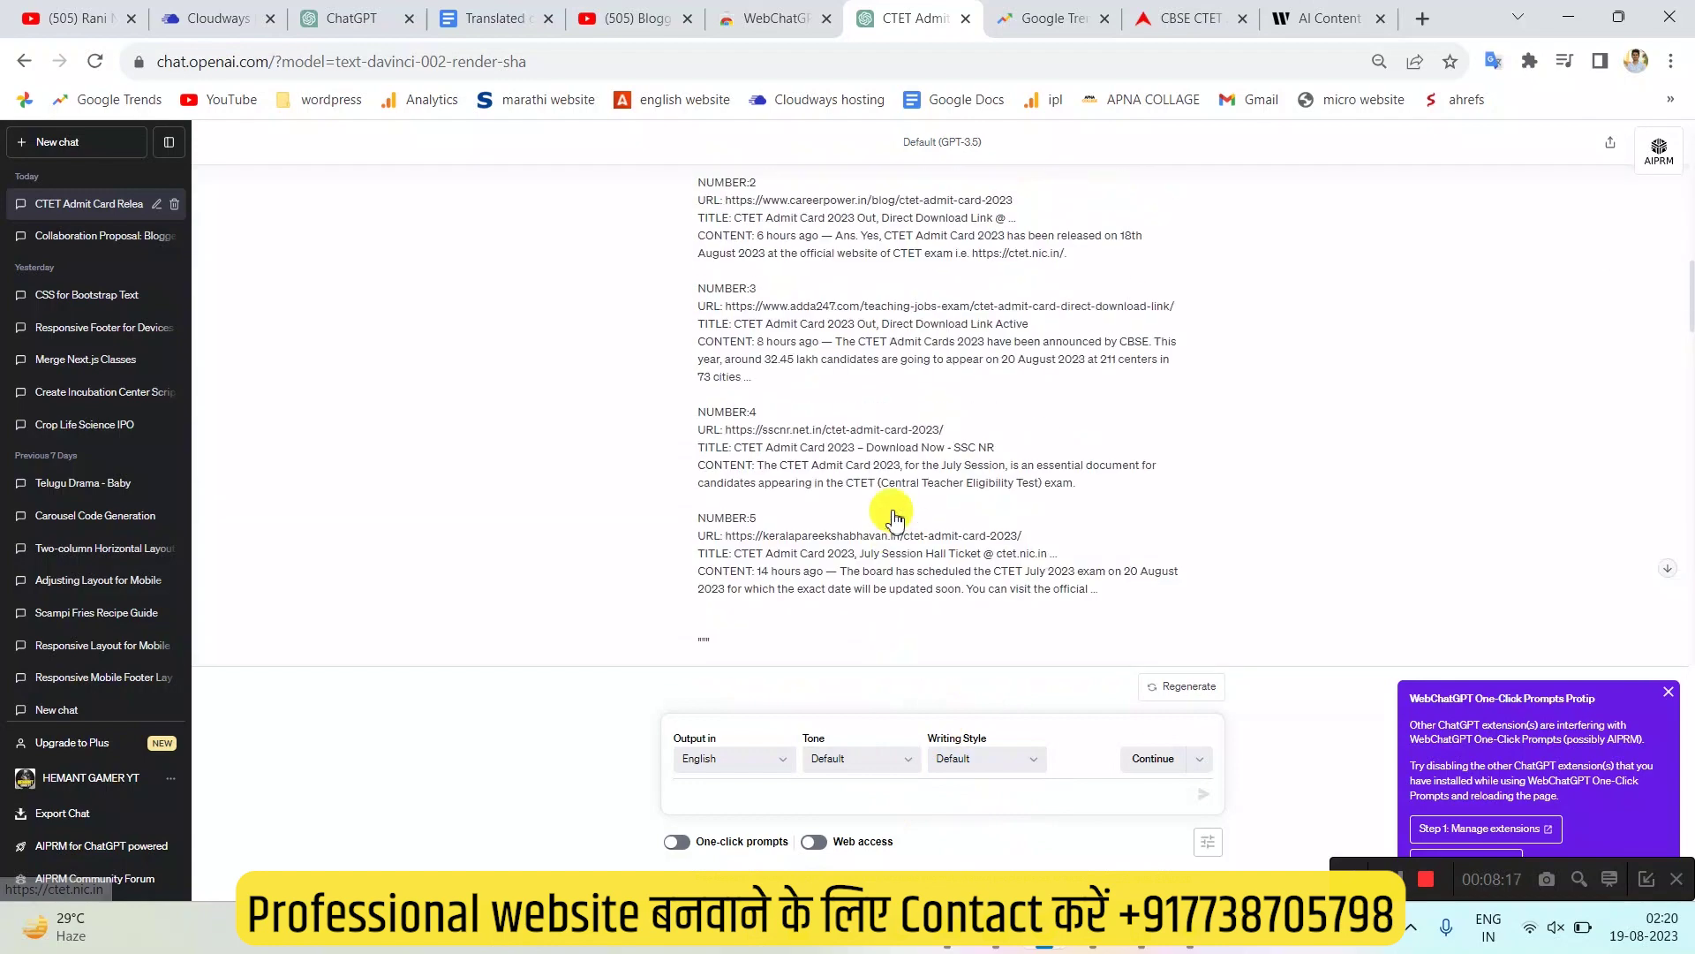
{"action": "scroll", "coordinate": [879, 483], "scroll_direction": "up", "scroll_amount": 5}
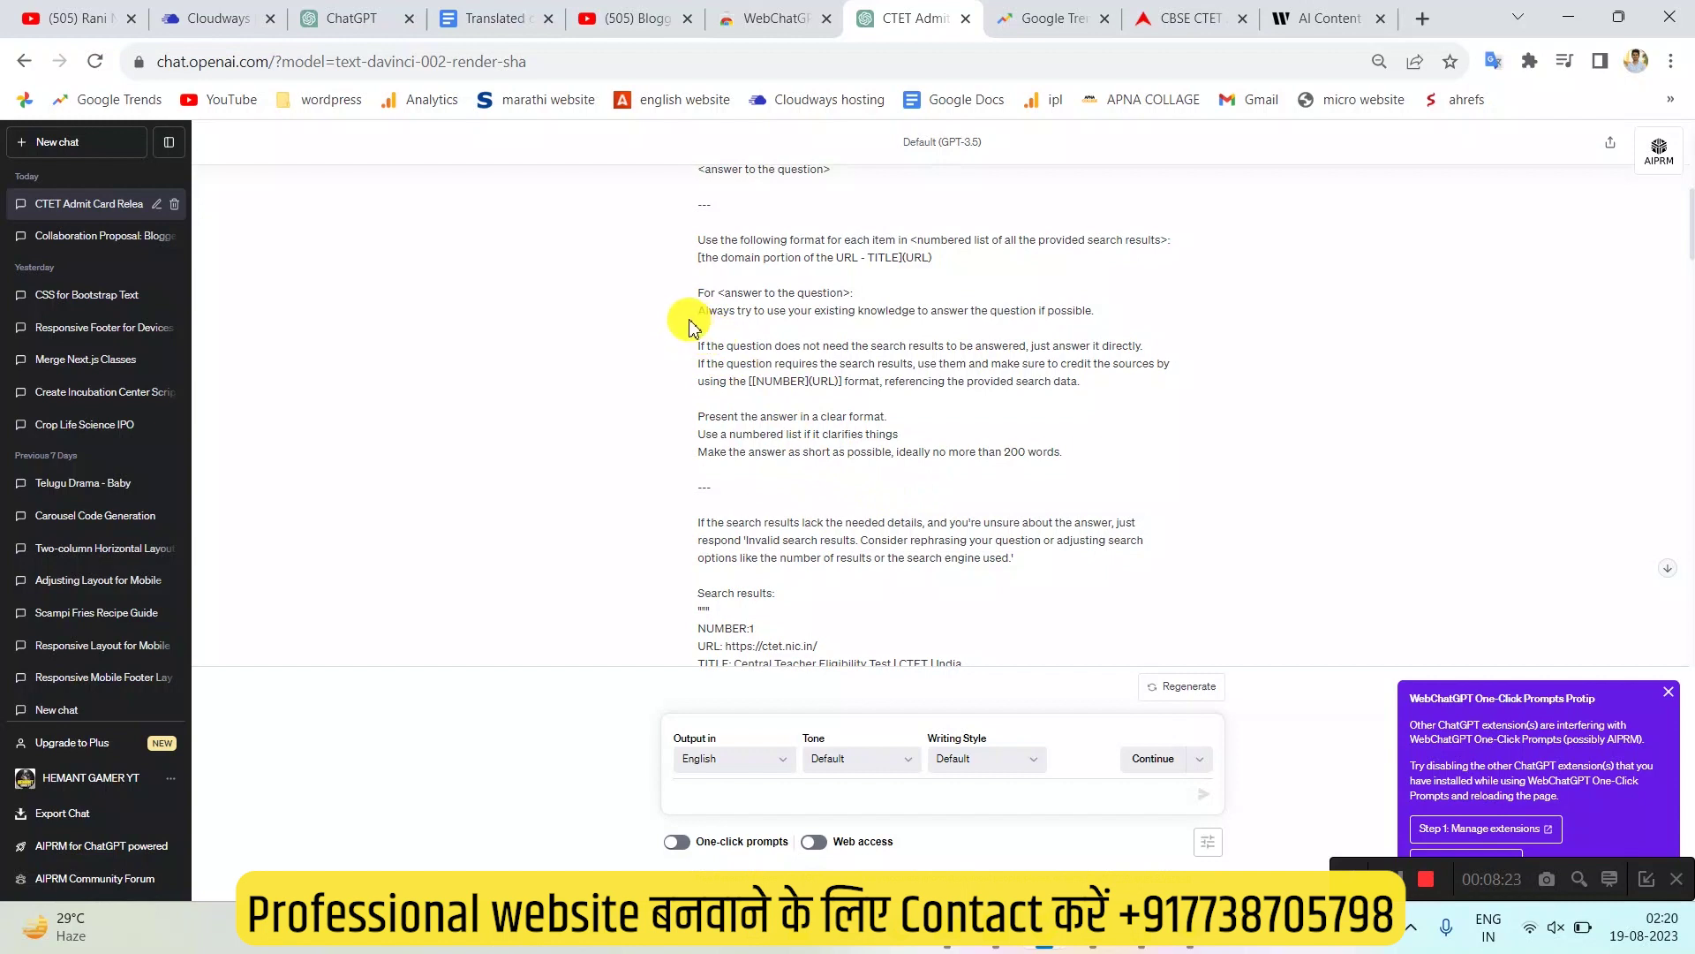
{"action": "scroll", "coordinate": [724, 335], "scroll_direction": "up", "scroll_amount": 3}
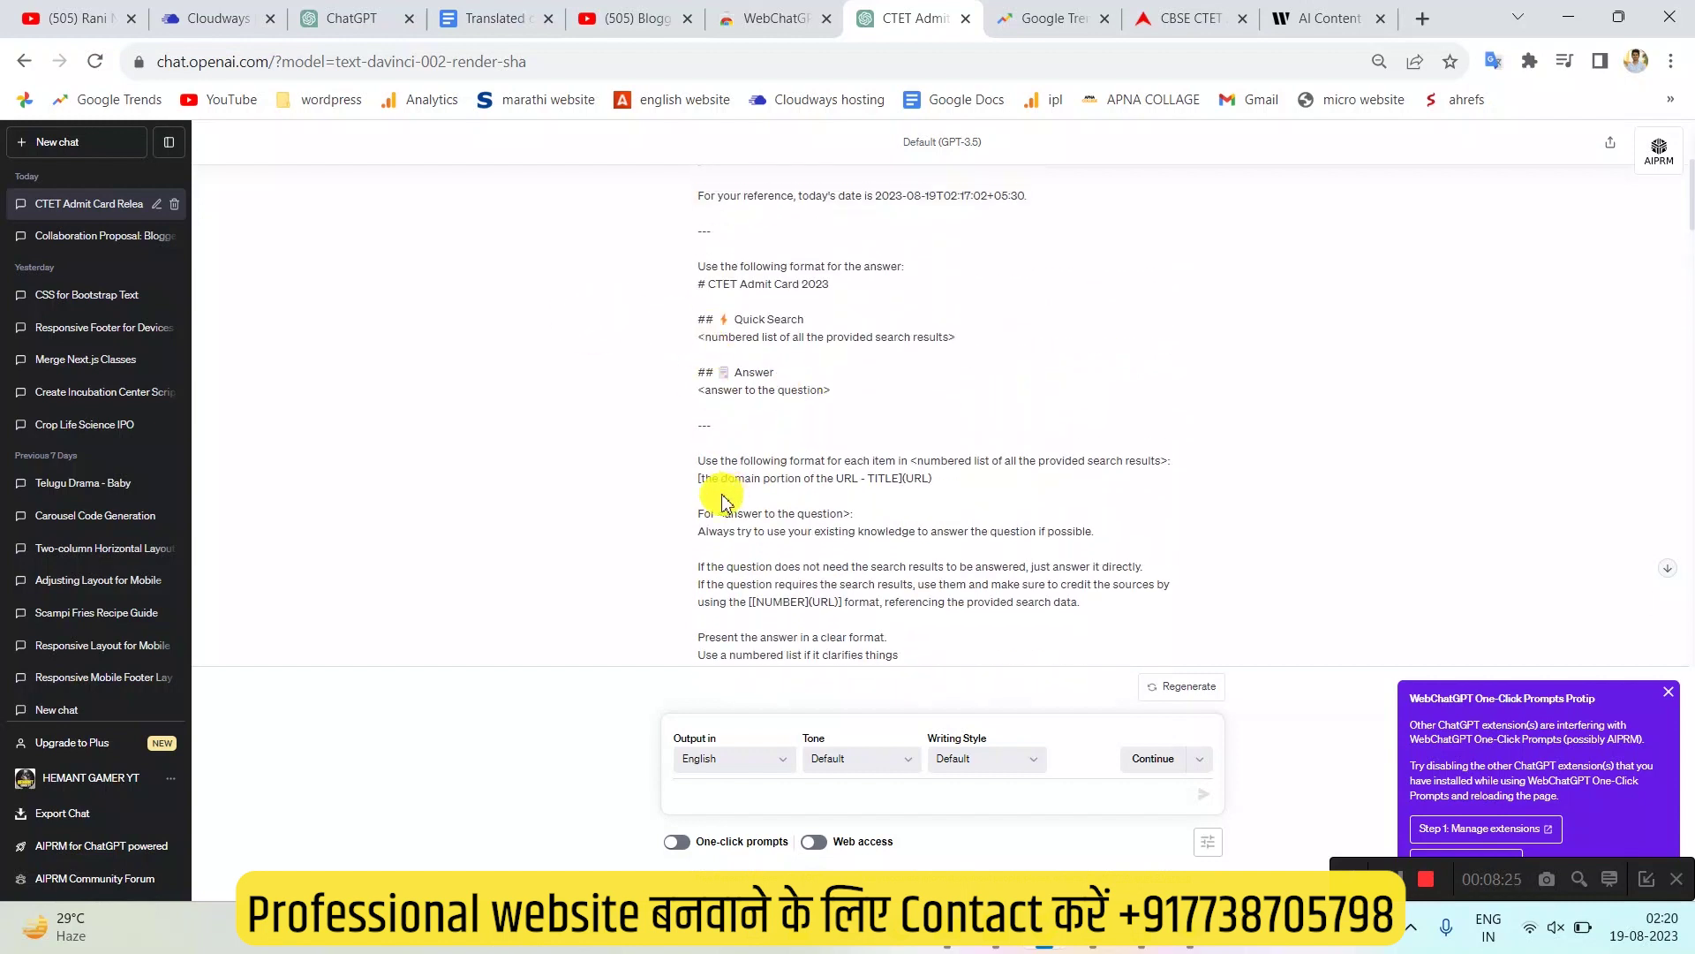
{"action": "scroll", "coordinate": [704, 464], "scroll_direction": "down", "scroll_amount": 3}
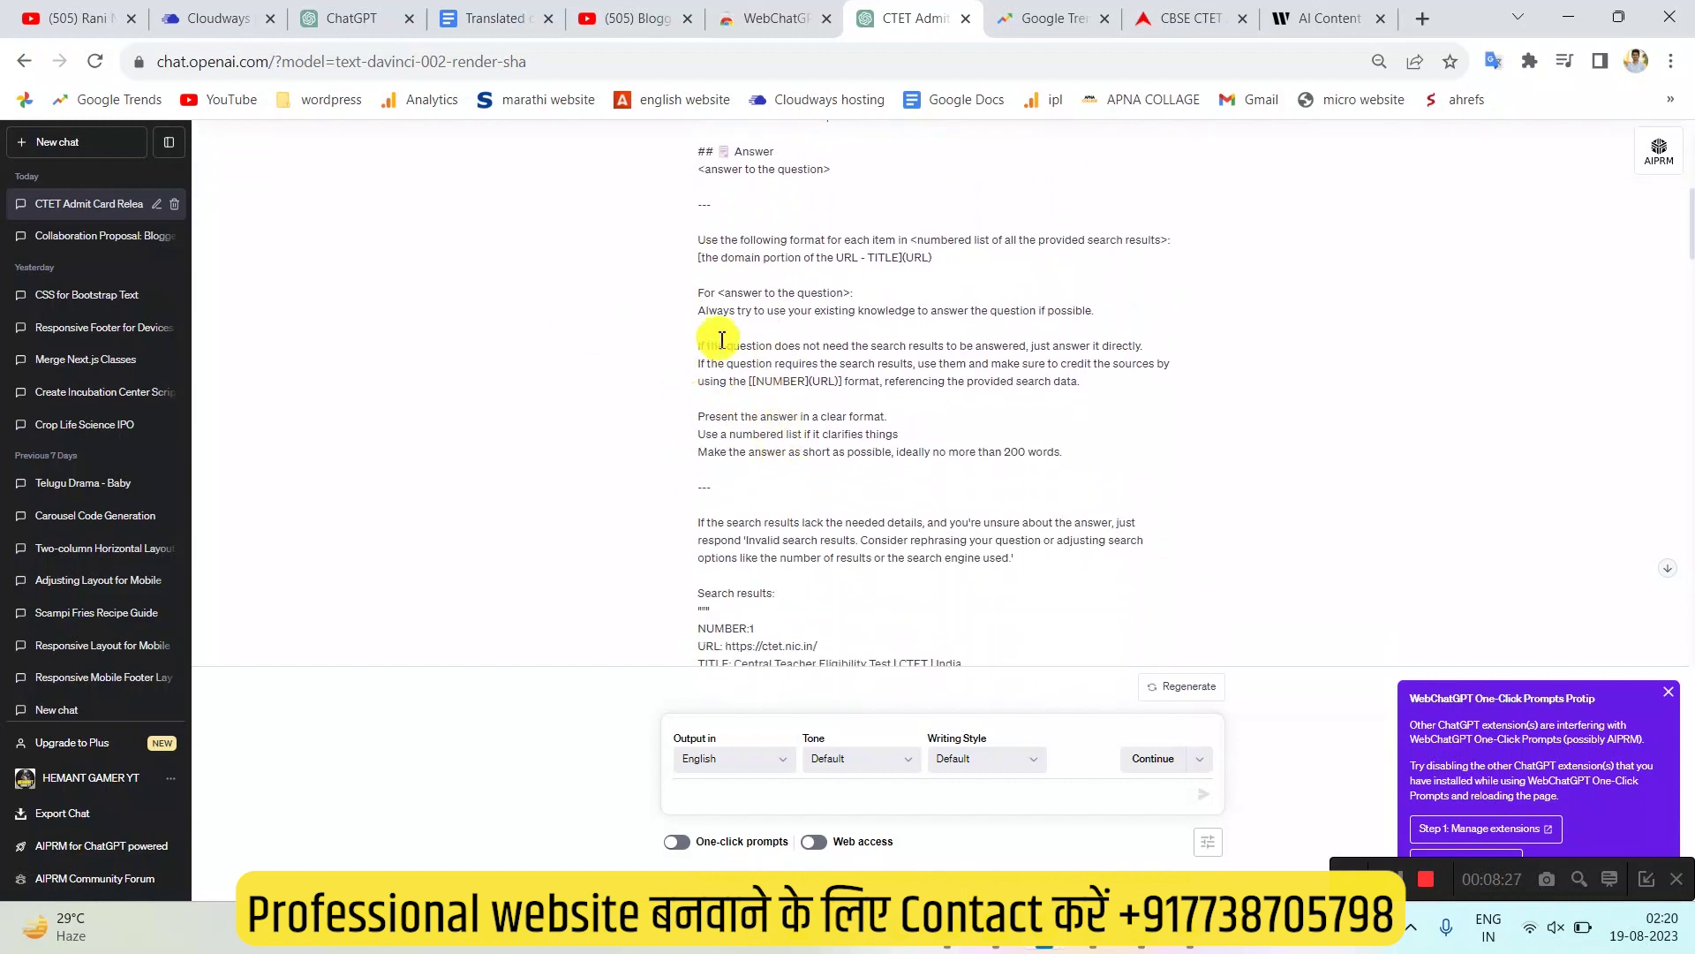
{"action": "left_click_drag", "start_coordinate": [697, 245], "coordinate": [939, 284]}
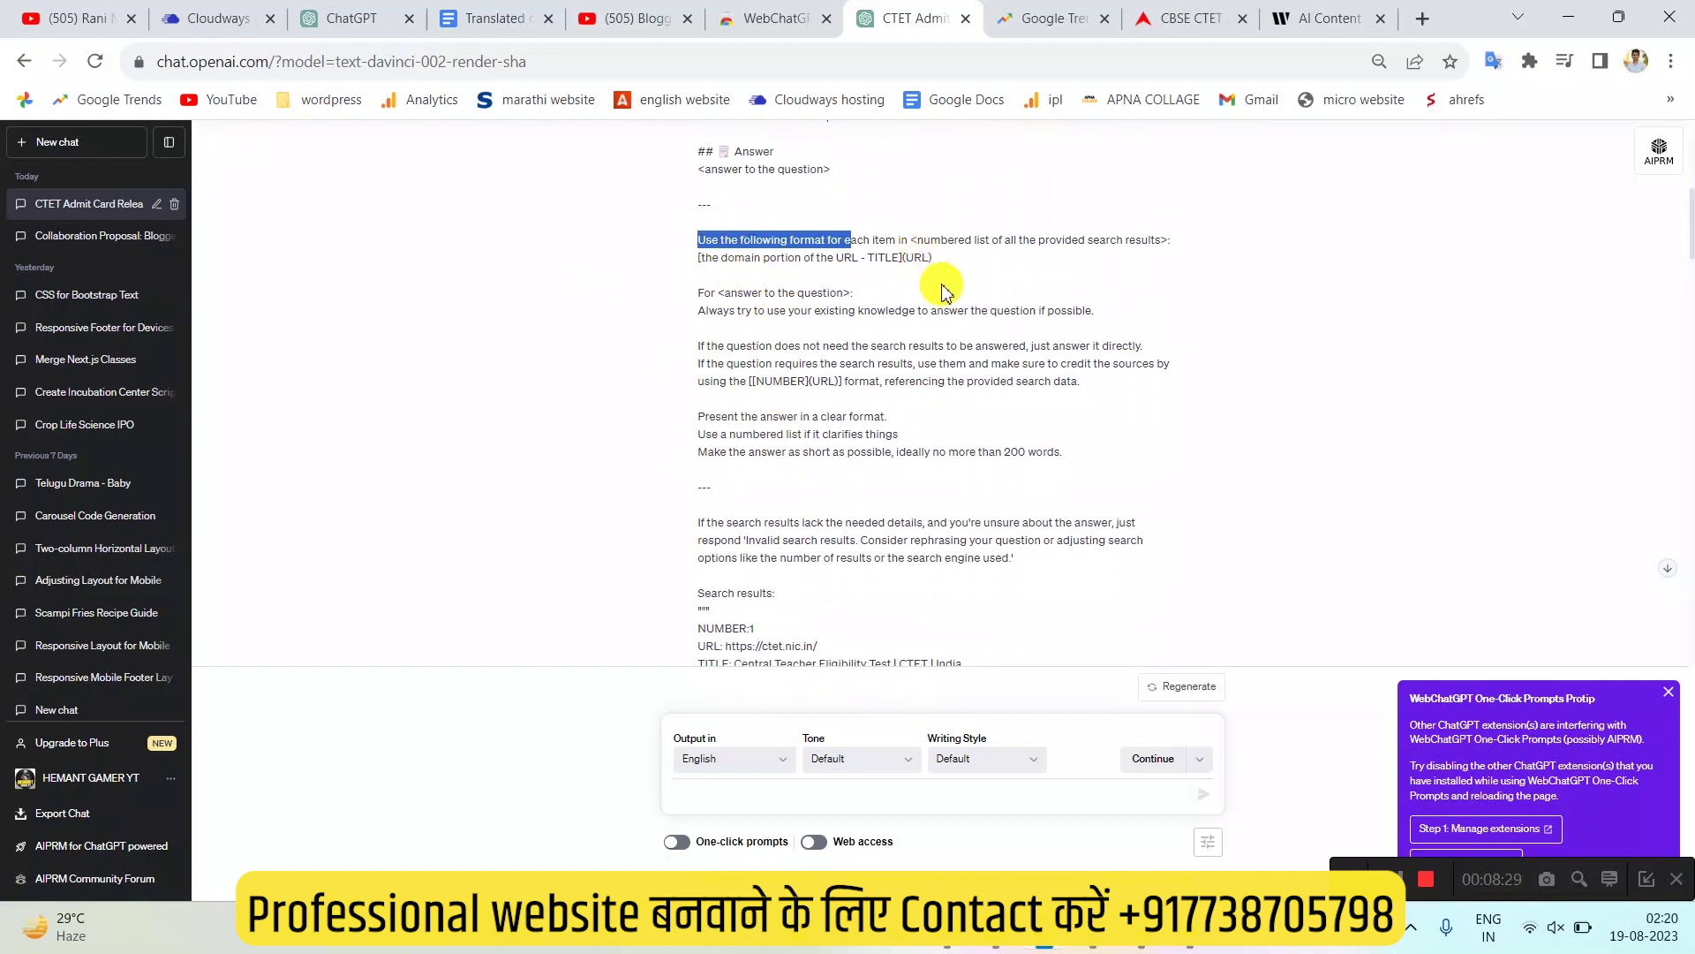
{"action": "scroll", "coordinate": [845, 306], "scroll_direction": "down", "scroll_amount": 3}
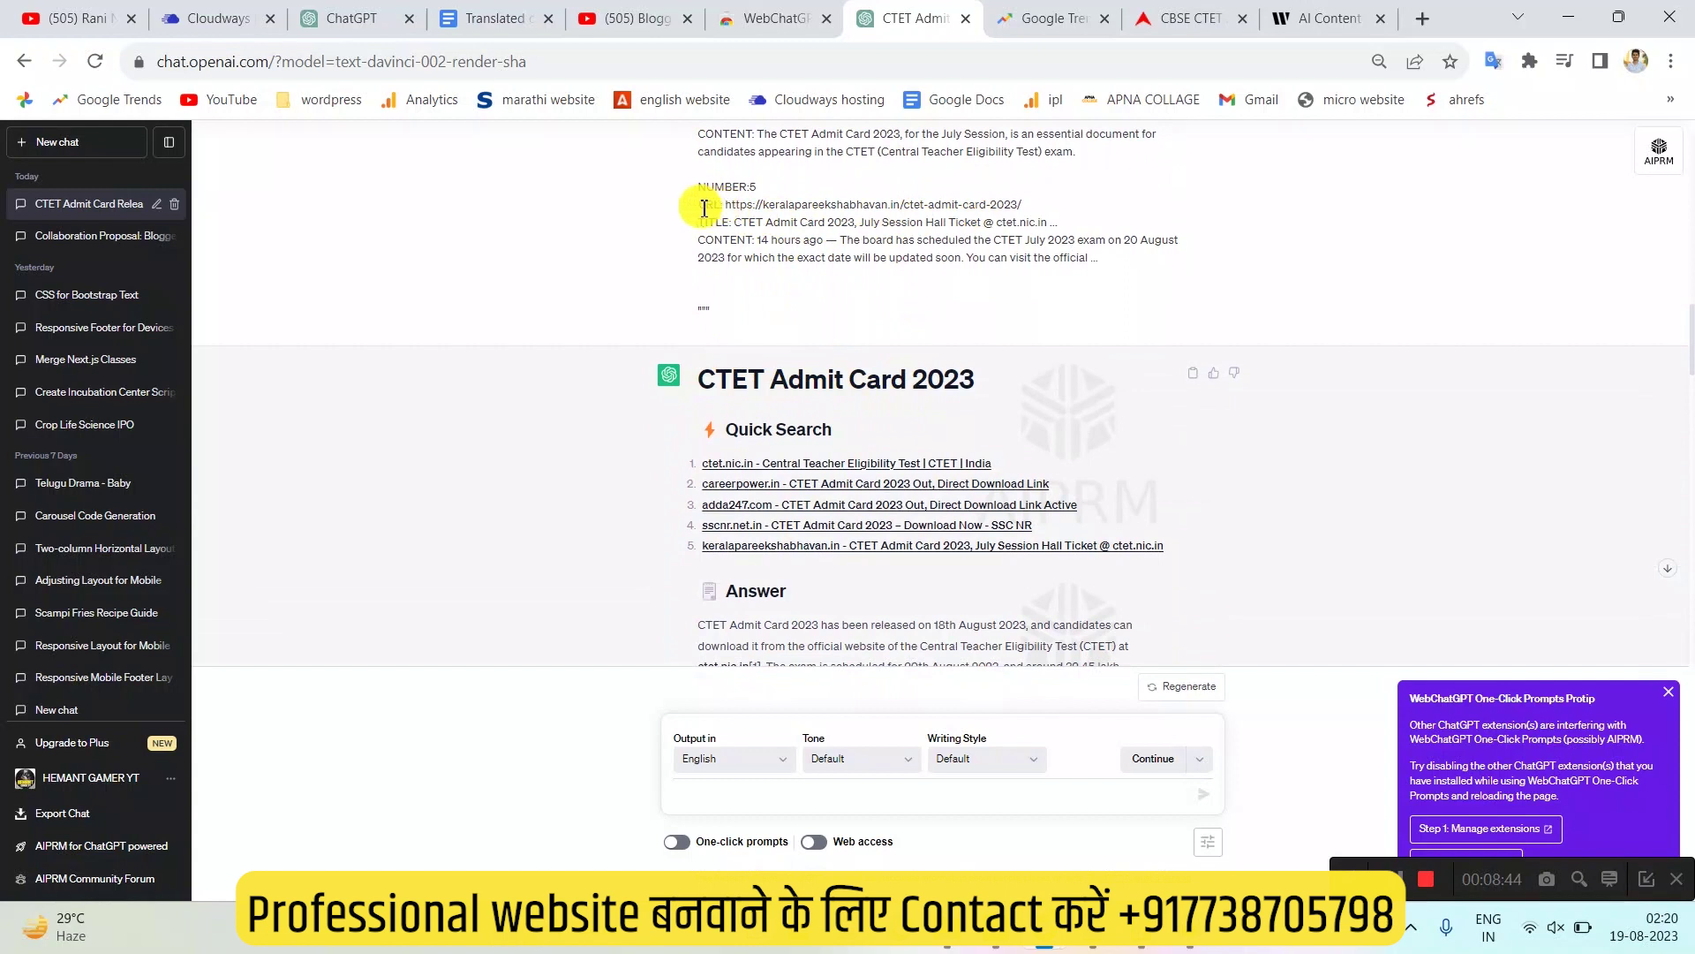
Review the source URLs, ChatGPT's Quick Search and Answer sections, and the blog sections written from them
{"action": "mouse_move", "coordinate": [699, 205]}
{"action": "left_mouse_down"}
{"action": "mouse_move", "coordinate": [1040, 206]}
{"action": "mouse_move", "coordinate": [997, 209]}
{"action": "left_mouse_up"}
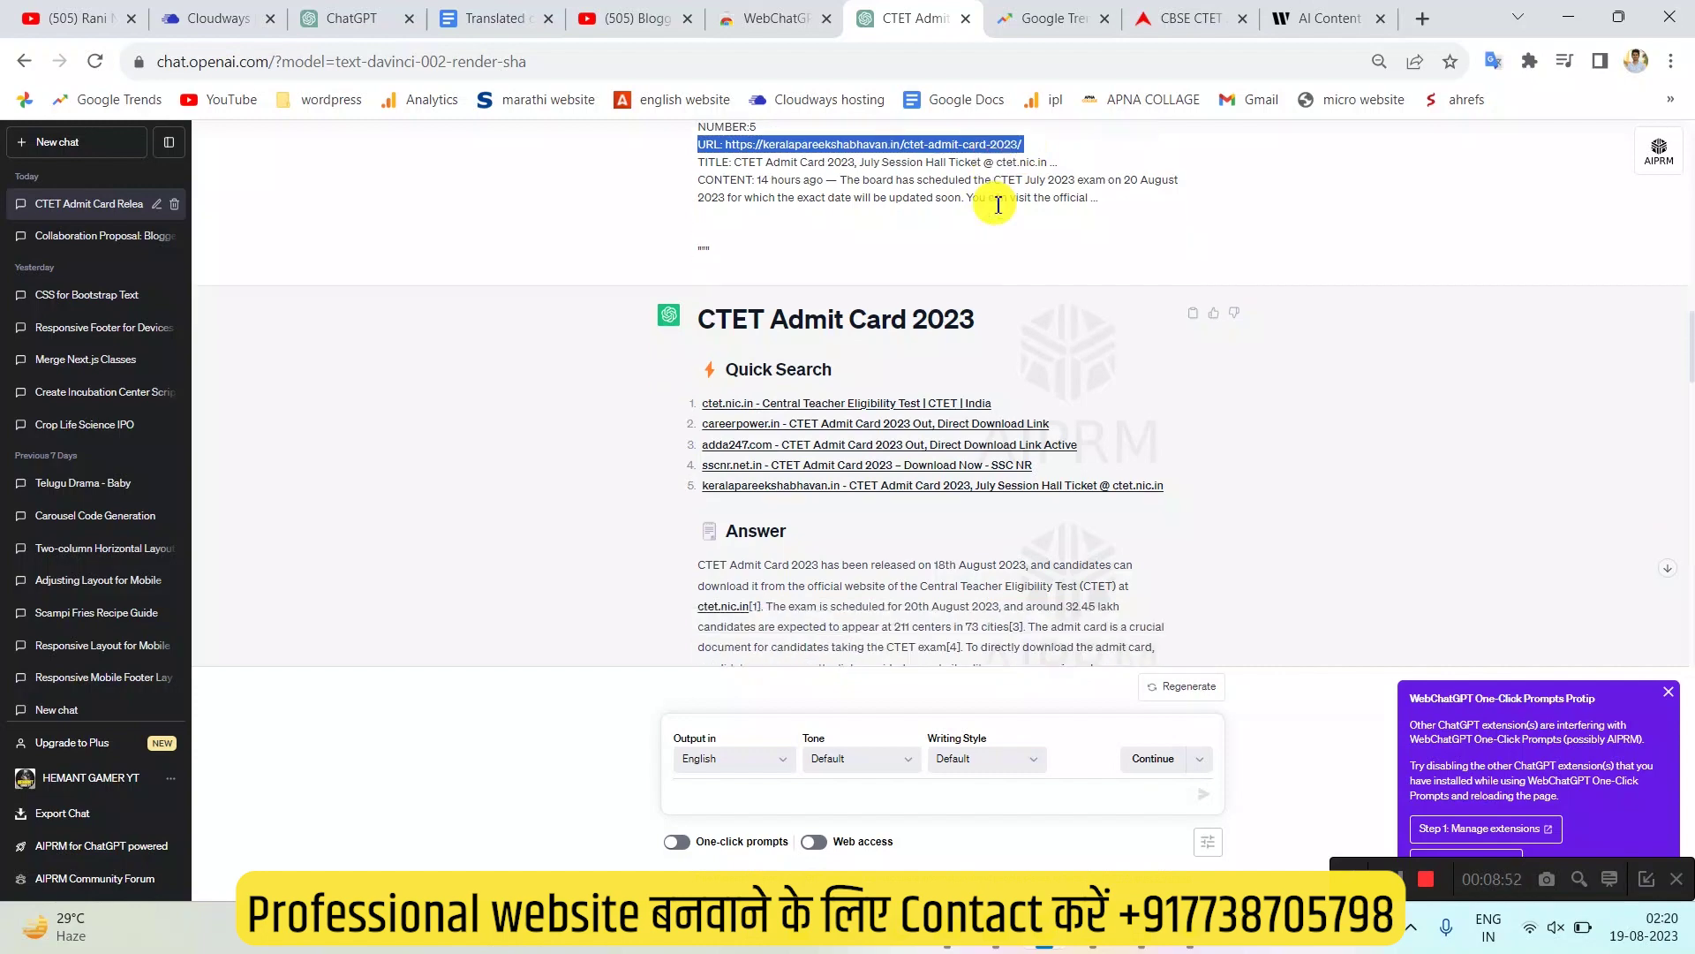
{"action": "scroll", "coordinate": [1007, 177], "scroll_direction": "down", "scroll_amount": 2}
{"action": "scroll", "coordinate": [757, 344], "scroll_direction": "up", "scroll_amount": 2}
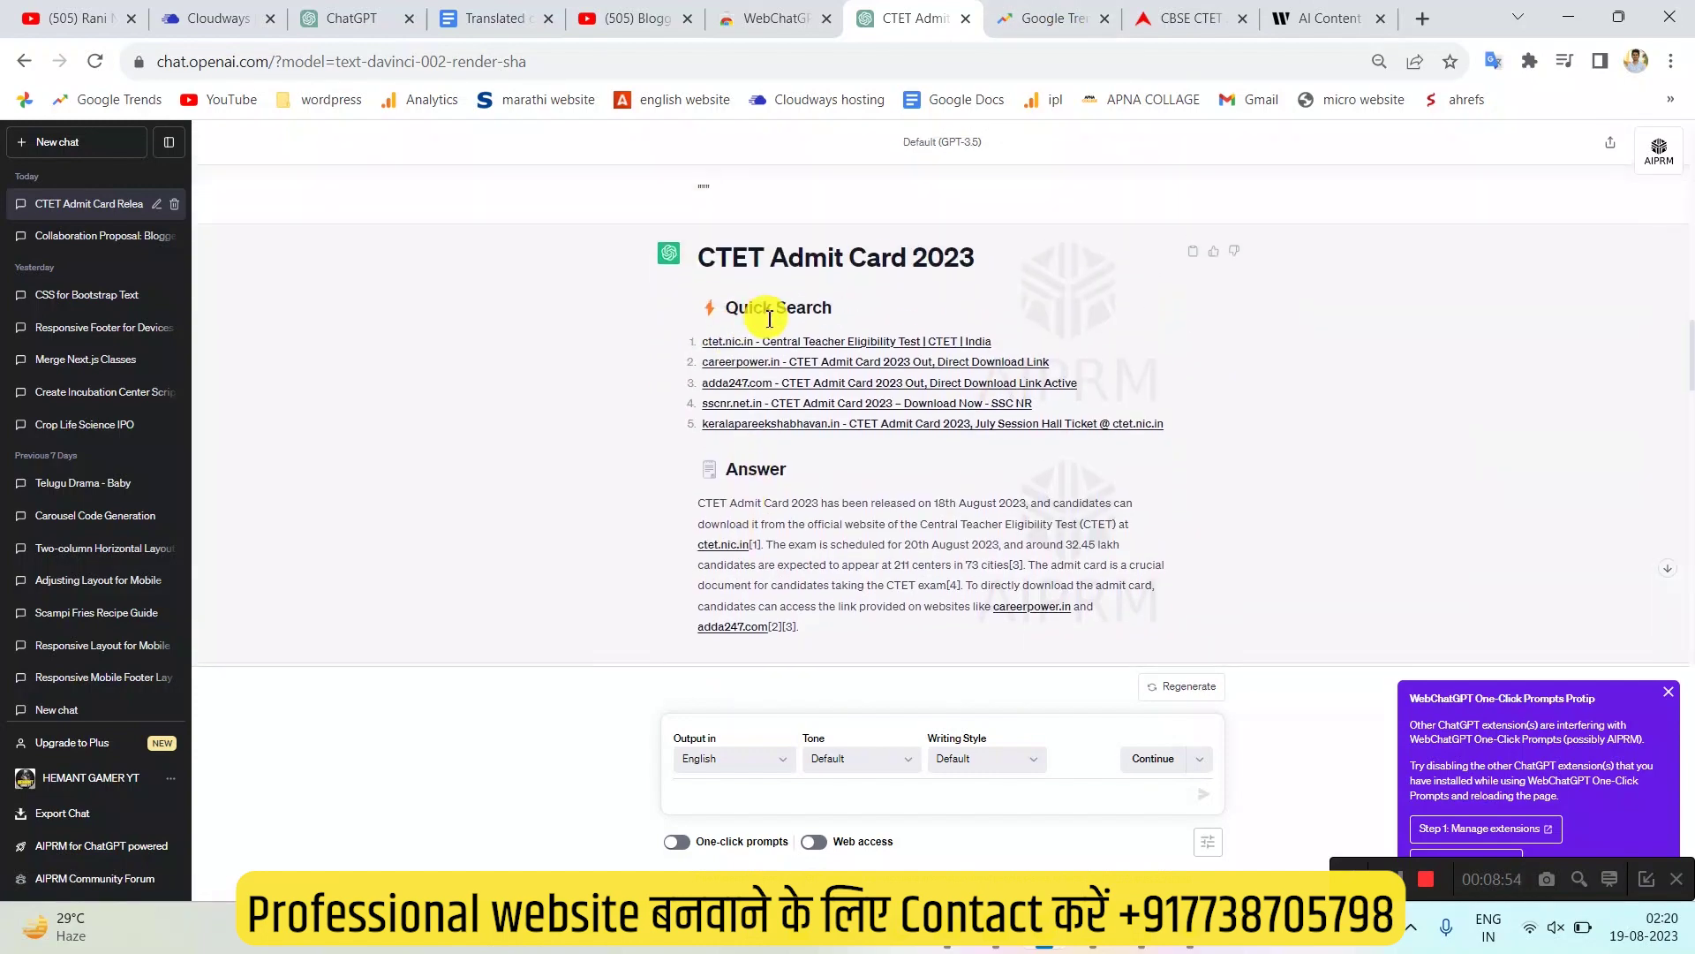
{"action": "scroll", "coordinate": [746, 278], "scroll_direction": "down", "scroll_amount": 1}
{"action": "scroll", "coordinate": [692, 312], "scroll_direction": "down", "scroll_amount": 1}
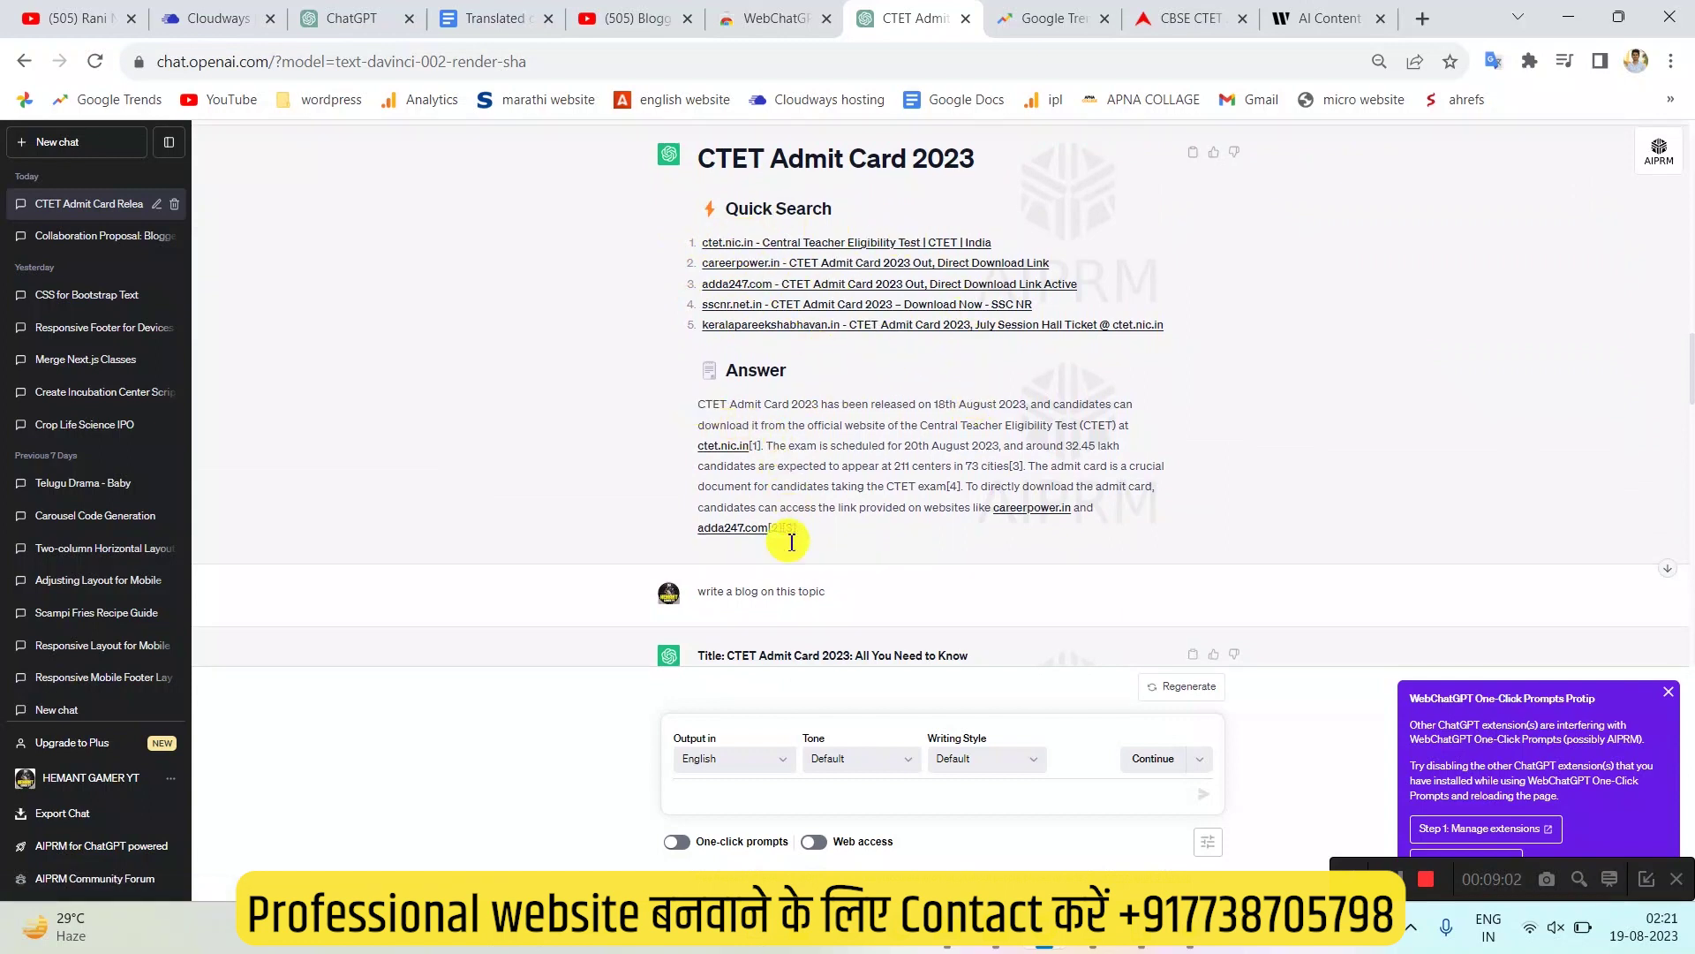
{"action": "scroll", "coordinate": [791, 541], "scroll_direction": "down", "scroll_amount": 3}
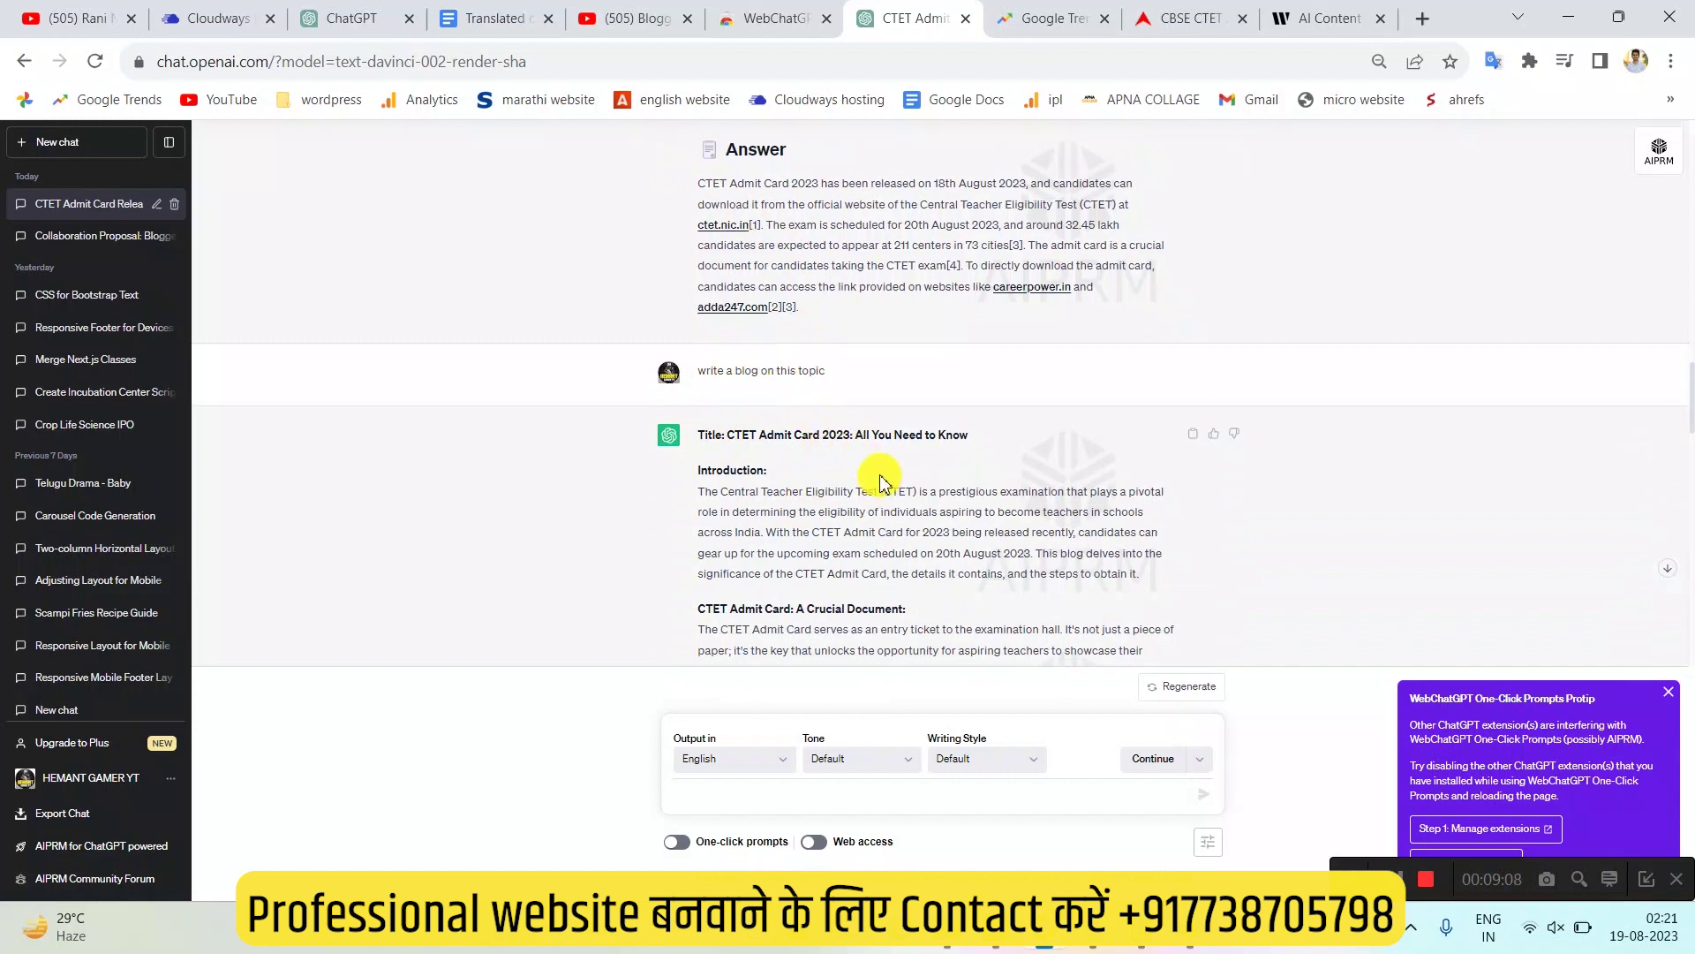
{"action": "scroll", "coordinate": [880, 481], "scroll_direction": "down", "scroll_amount": 1}
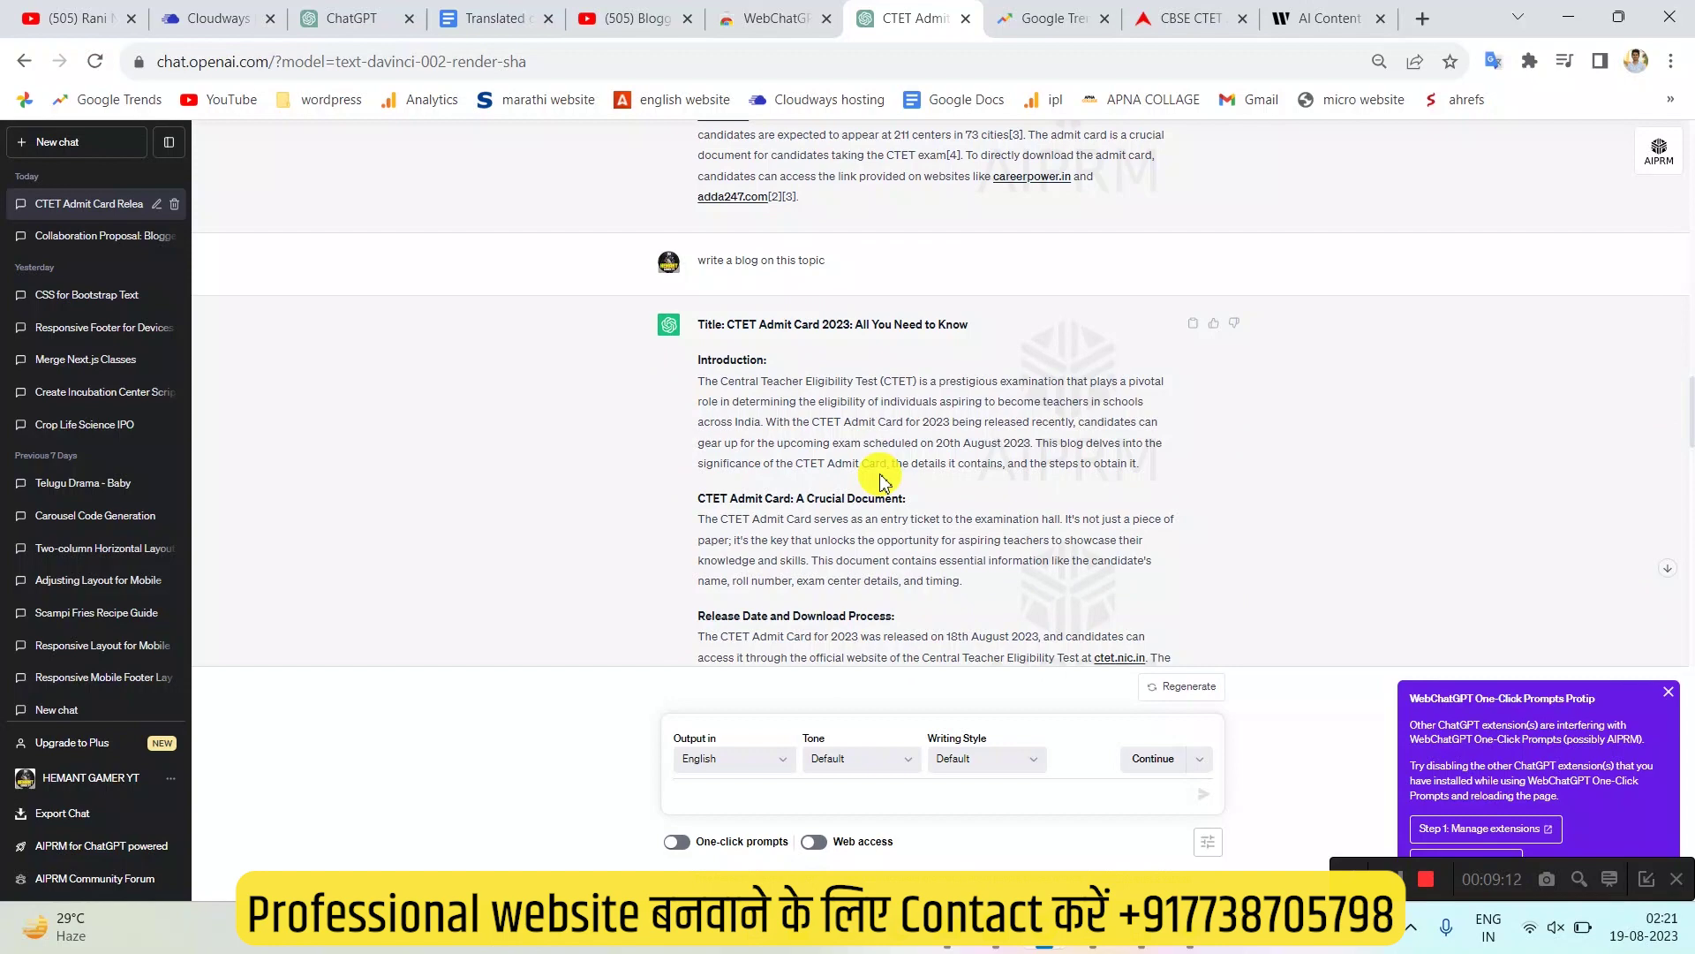
{"action": "scroll", "coordinate": [919, 446], "scroll_direction": "down", "scroll_amount": 7}
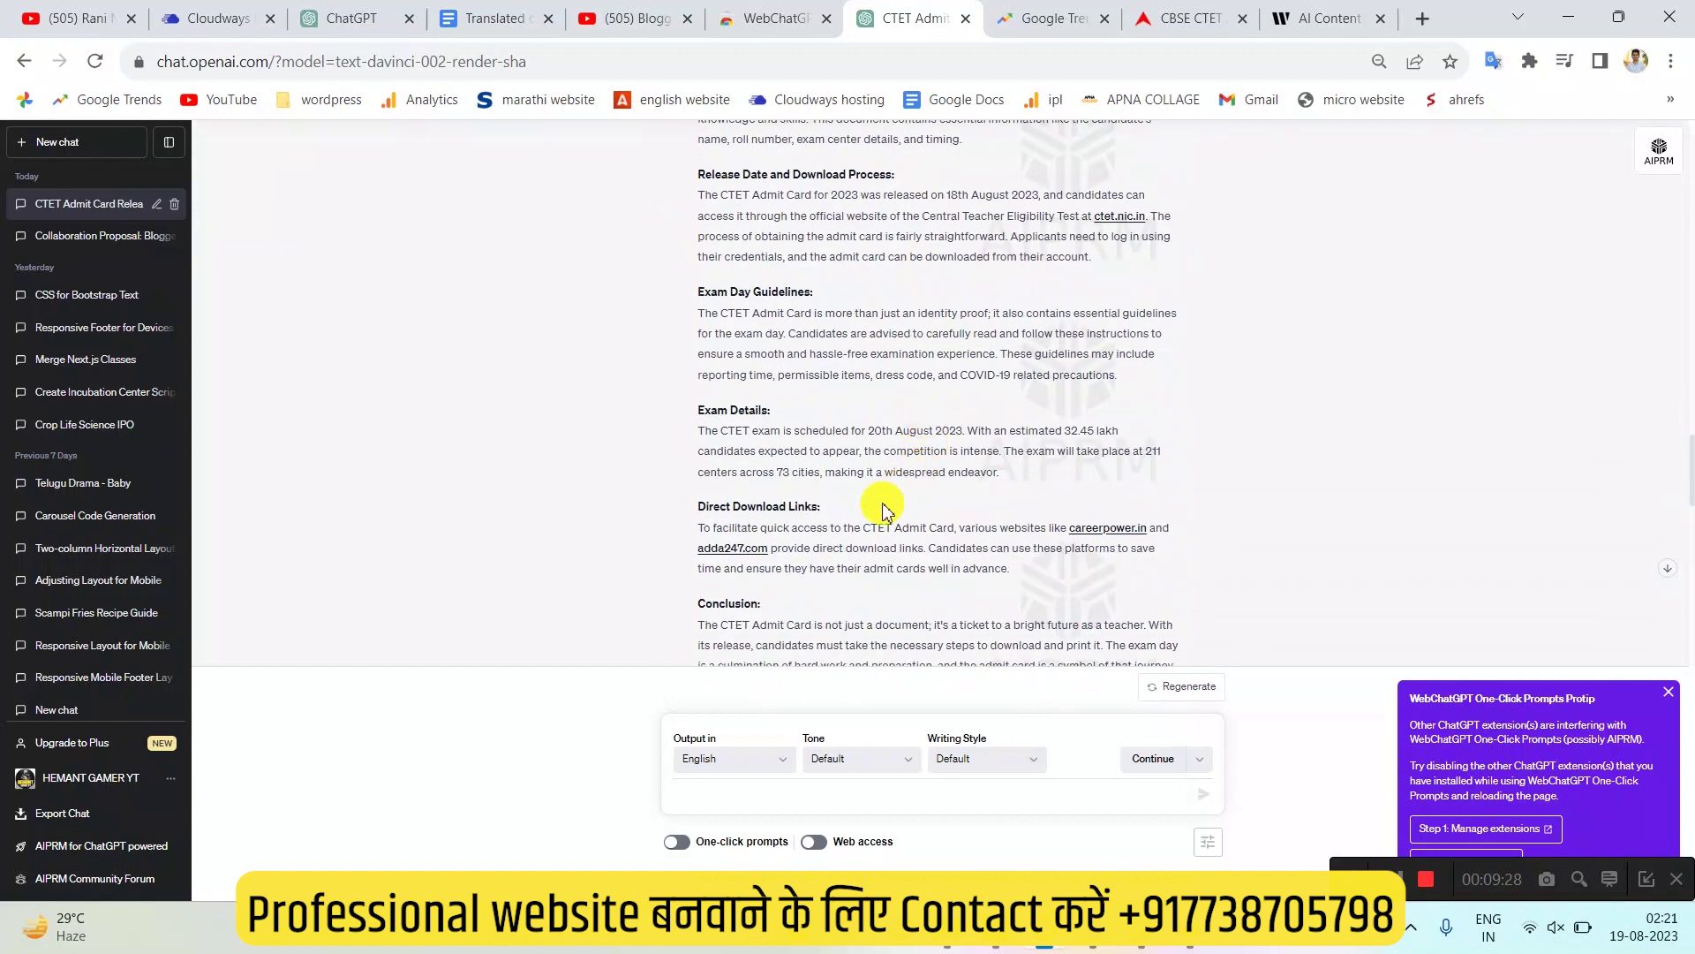
{"action": "scroll", "coordinate": [917, 486], "scroll_direction": "up", "scroll_amount": 8}
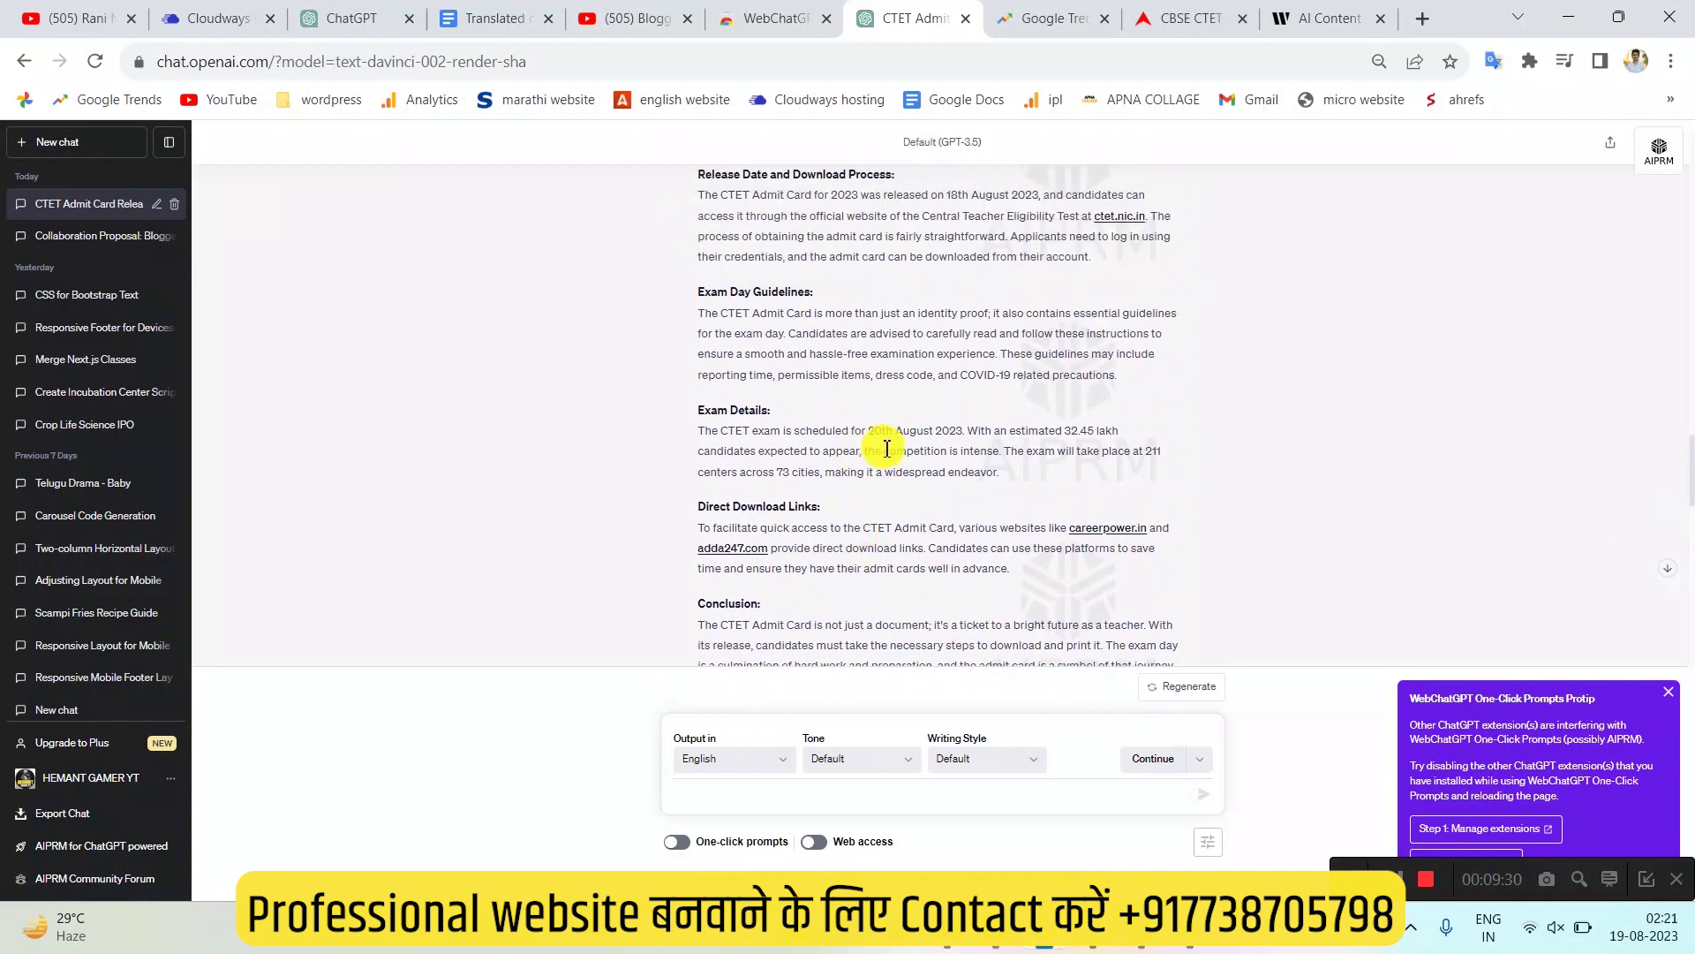
{"action": "scroll", "coordinate": [885, 484], "scroll_direction": "up", "scroll_amount": 3}
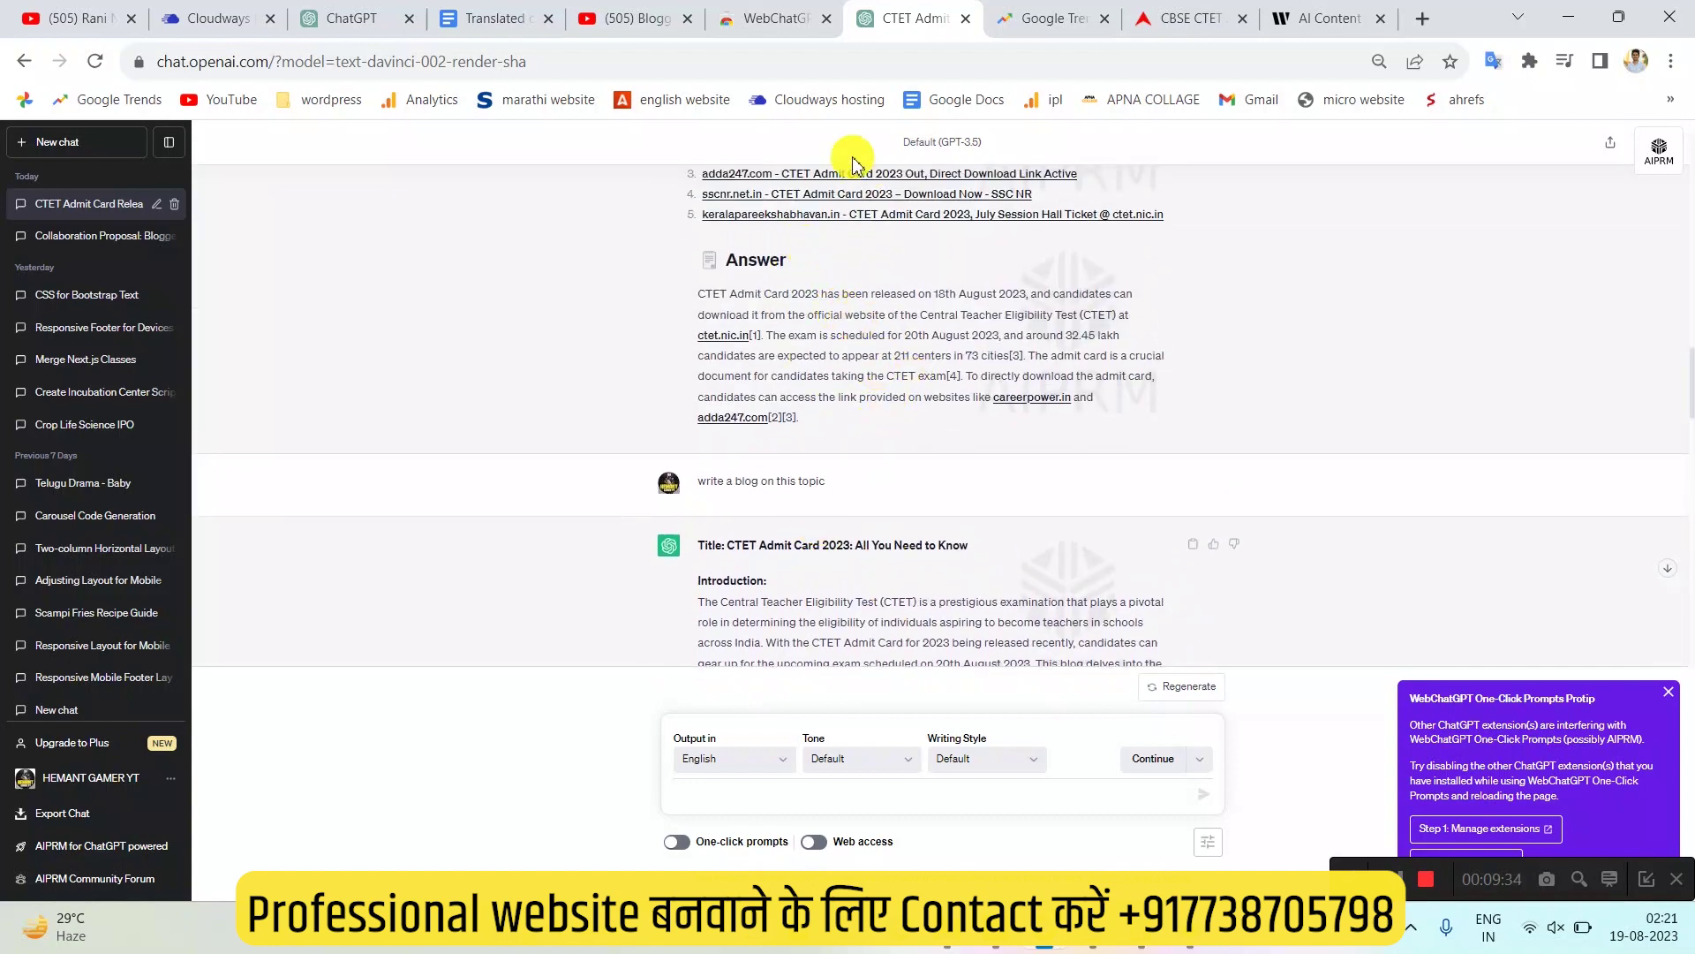
Open the ABP News story on the CTET Admit Card from Google Trends and copy "CTET Admit Card 2023" from its headline
{"action": "left_click", "coordinate": [1023, 28]}
{"action": "scroll", "coordinate": [530, 490], "scroll_direction": "down", "scroll_amount": 2}
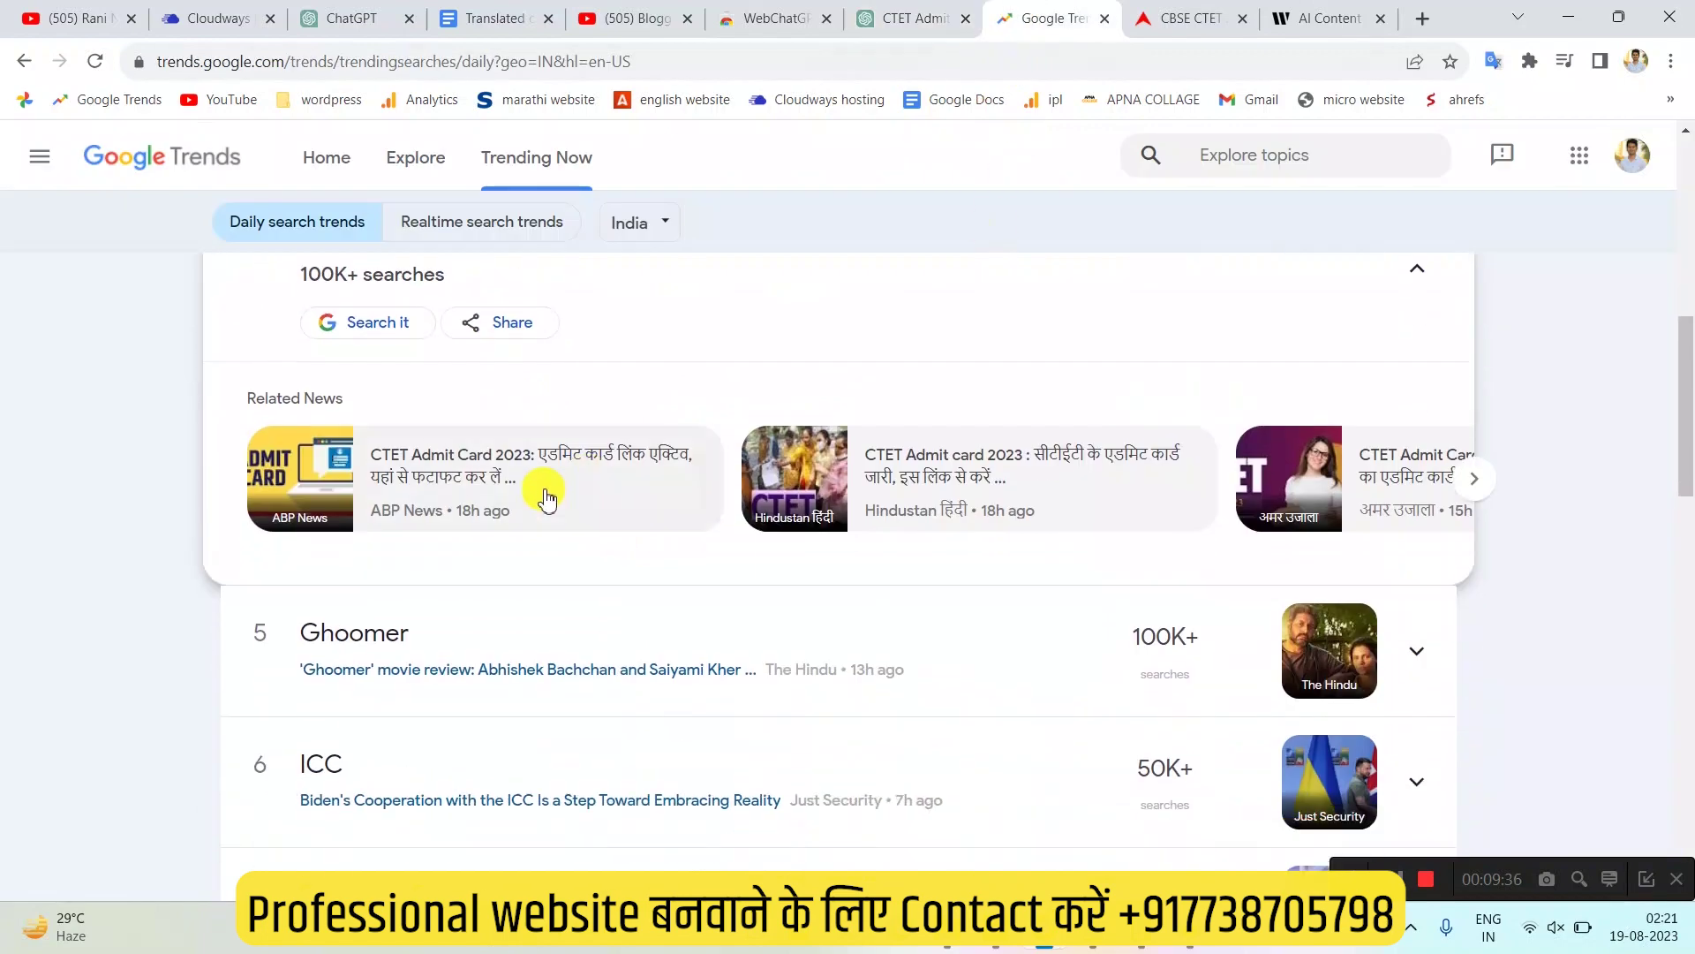
{"action": "left_click", "coordinate": [534, 475]}
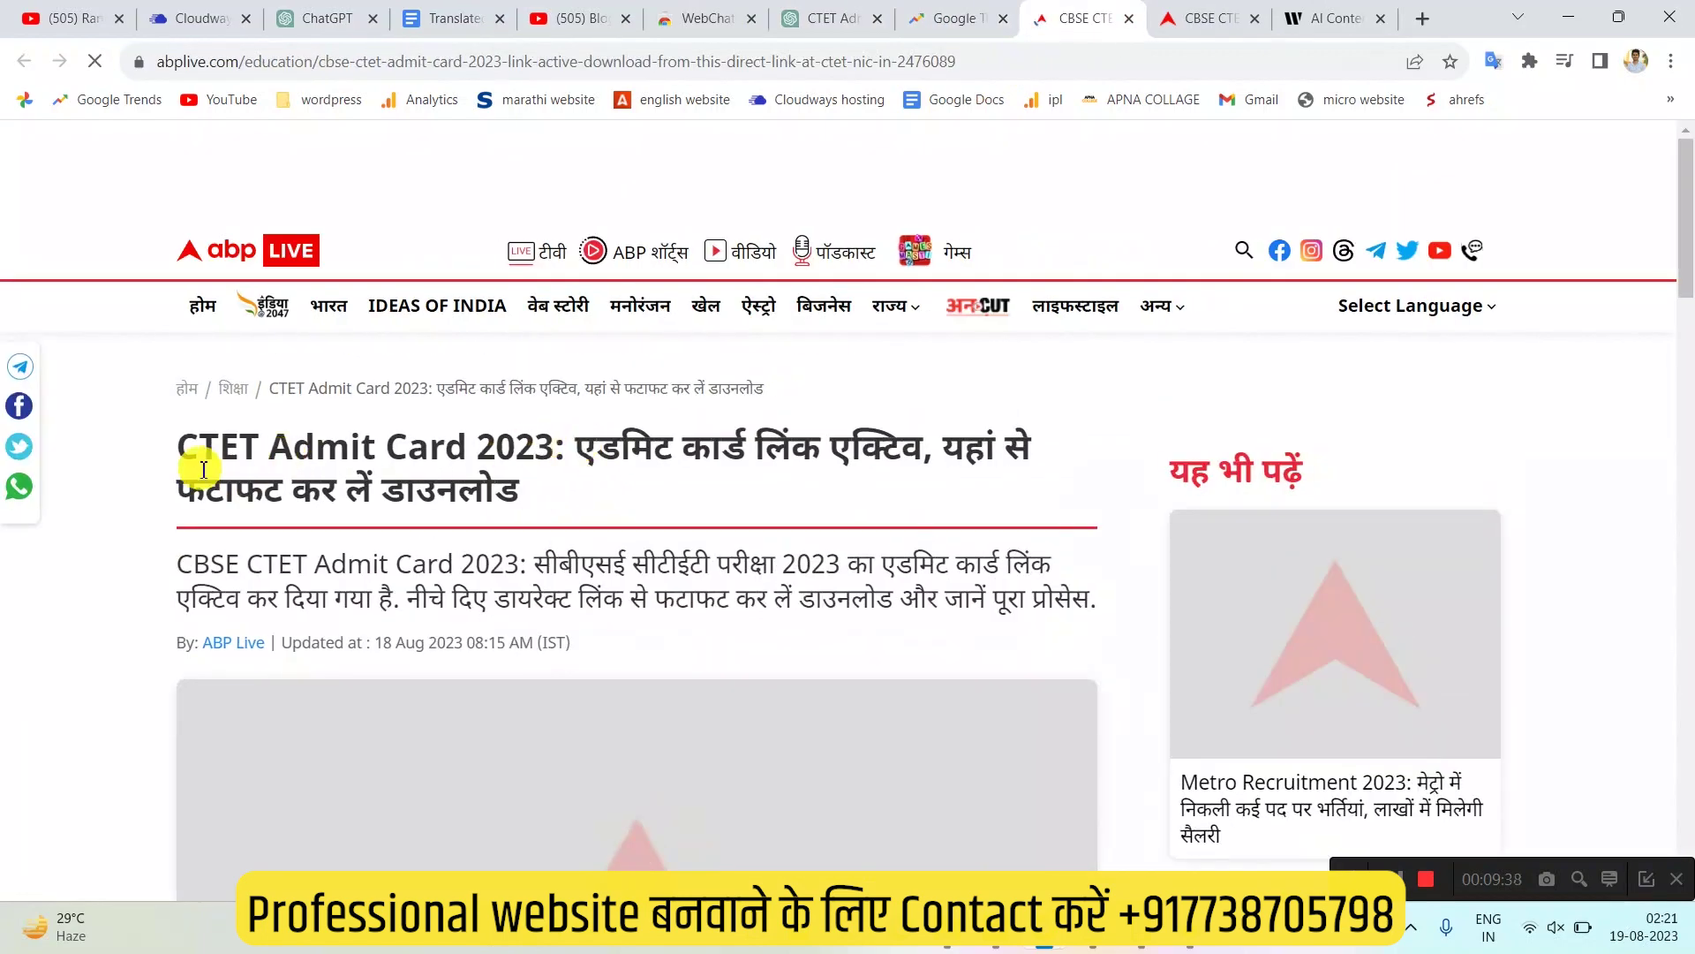
{"action": "left_click_drag", "start_coordinate": [176, 454], "coordinate": [555, 668]}
{"action": "right_click", "coordinate": [543, 668]}
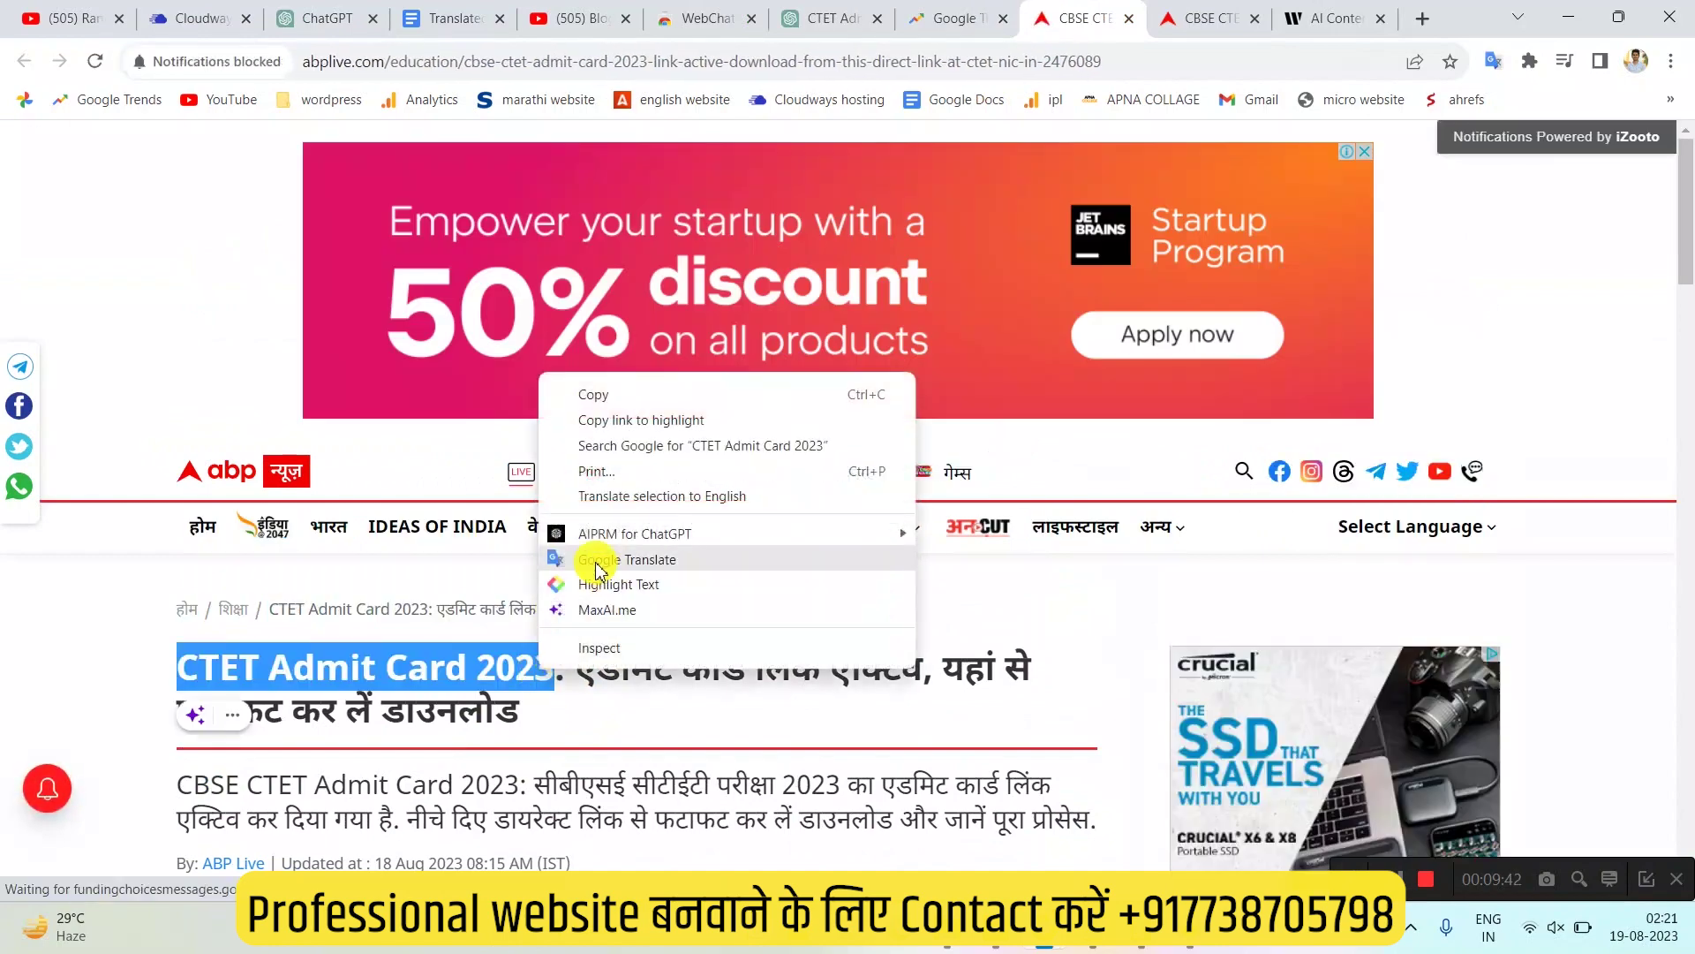
{"action": "left_click", "coordinate": [590, 399]}
{"action": "scroll", "coordinate": [620, 494], "scroll_direction": "down", "scroll_amount": 8}
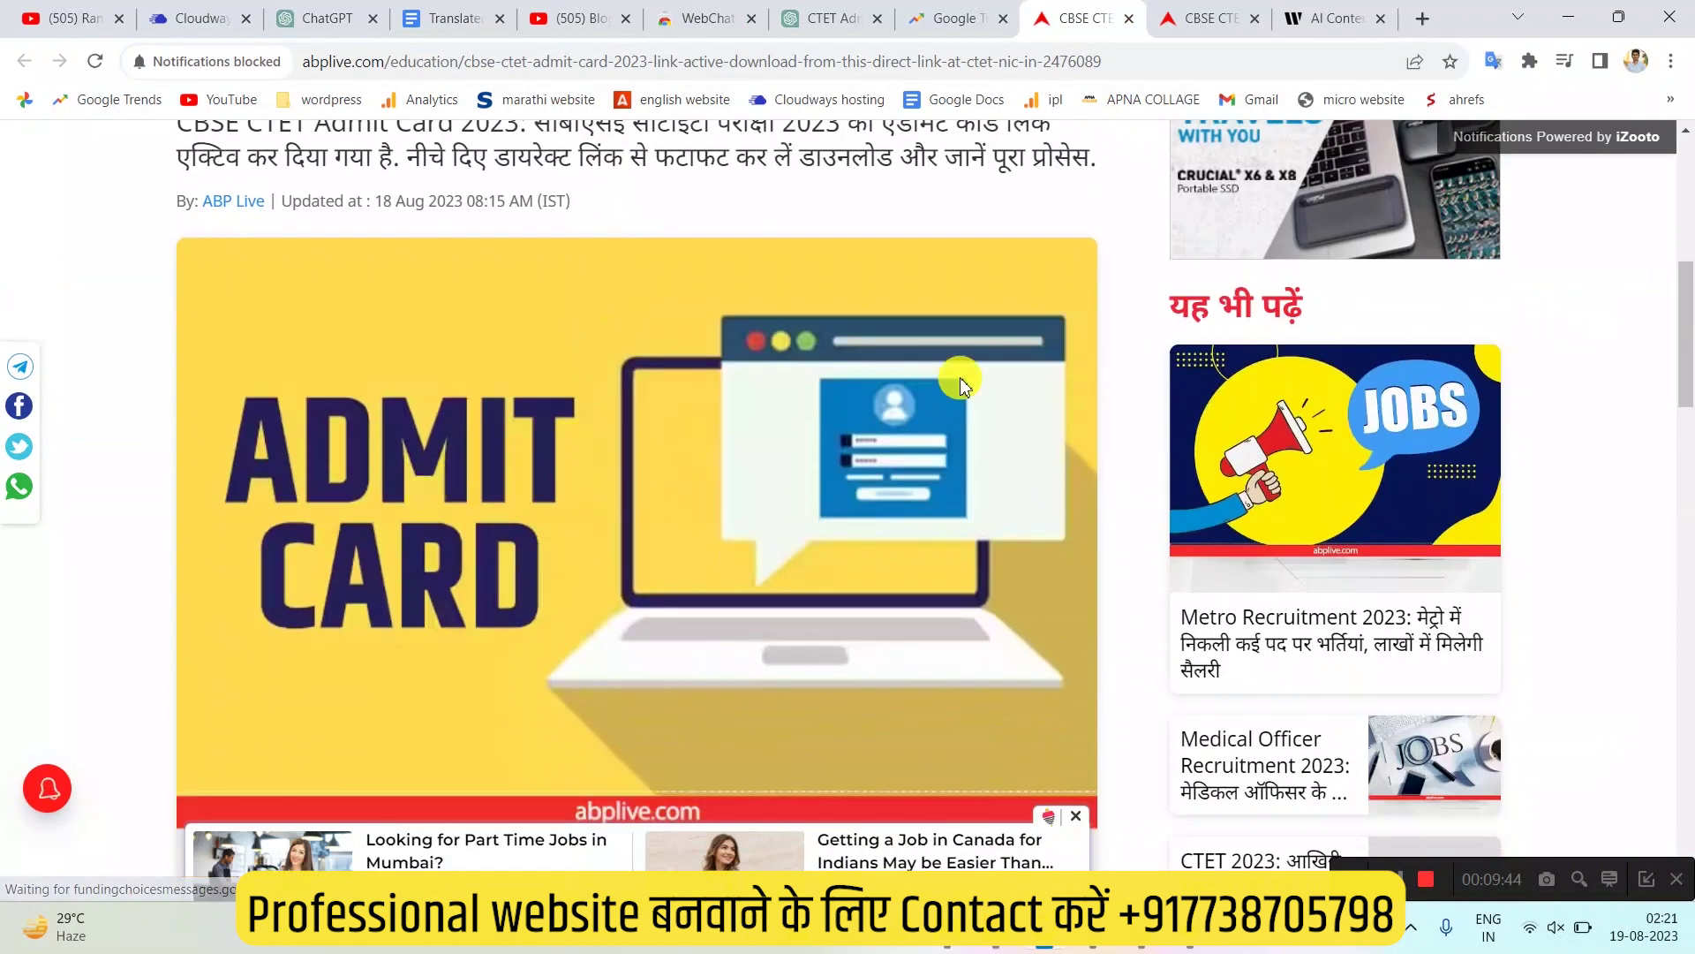
Open Microsoft Designer at designer.microsoft.com in a new tab
{"action": "left_click", "coordinate": [1421, 19]}
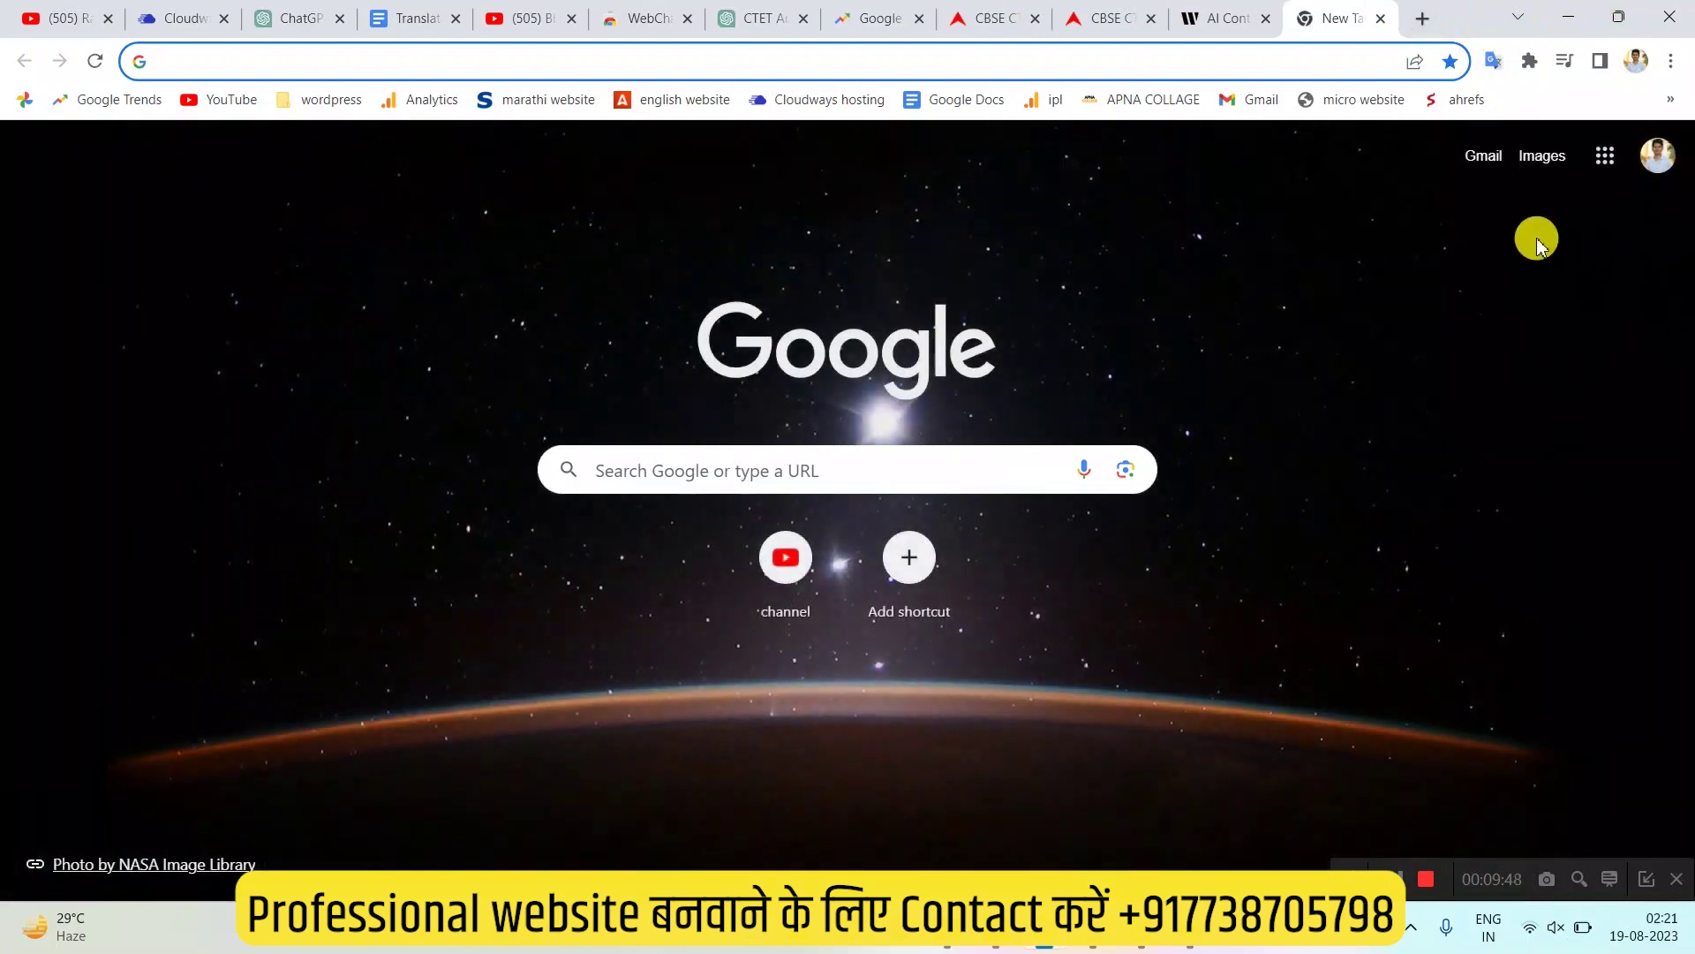
{"action": "type", "text": "de"}
{"action": "left_click", "coordinate": [675, 106]}
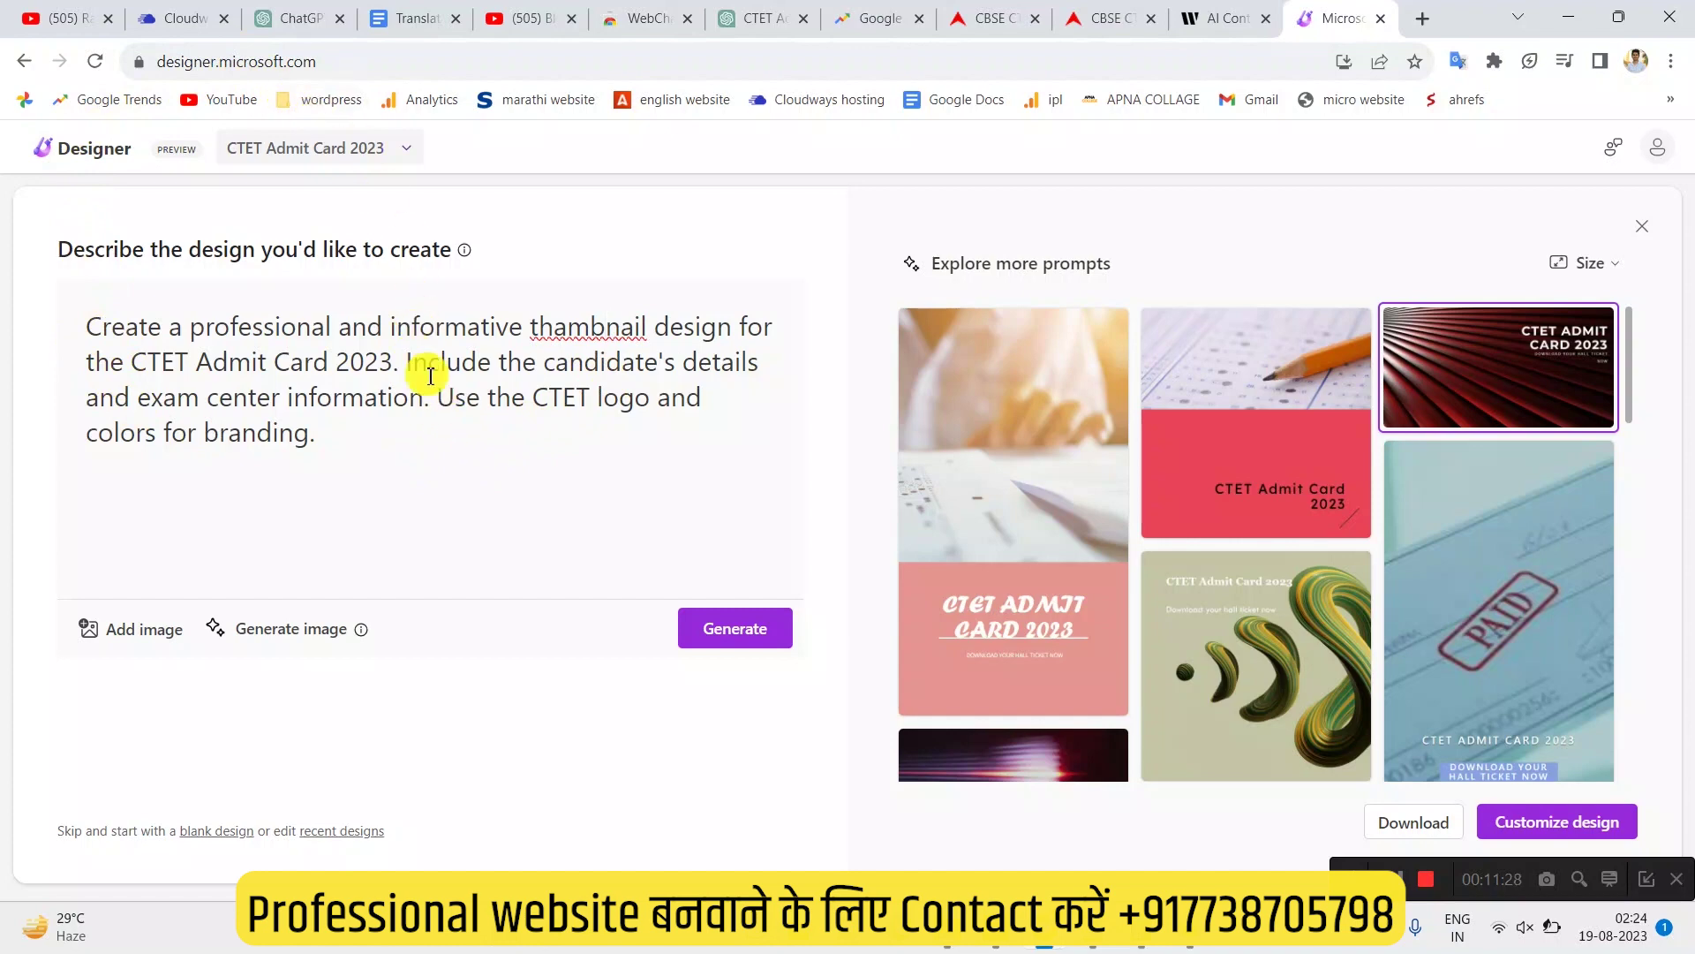
Review the CTET Admit Card 2023 thumbnail prompt covering candidate details, exam center information and CTET branding, and generate designs from it
{"action": "left_click_drag", "start_coordinate": [369, 463], "coordinate": [68, 333]}
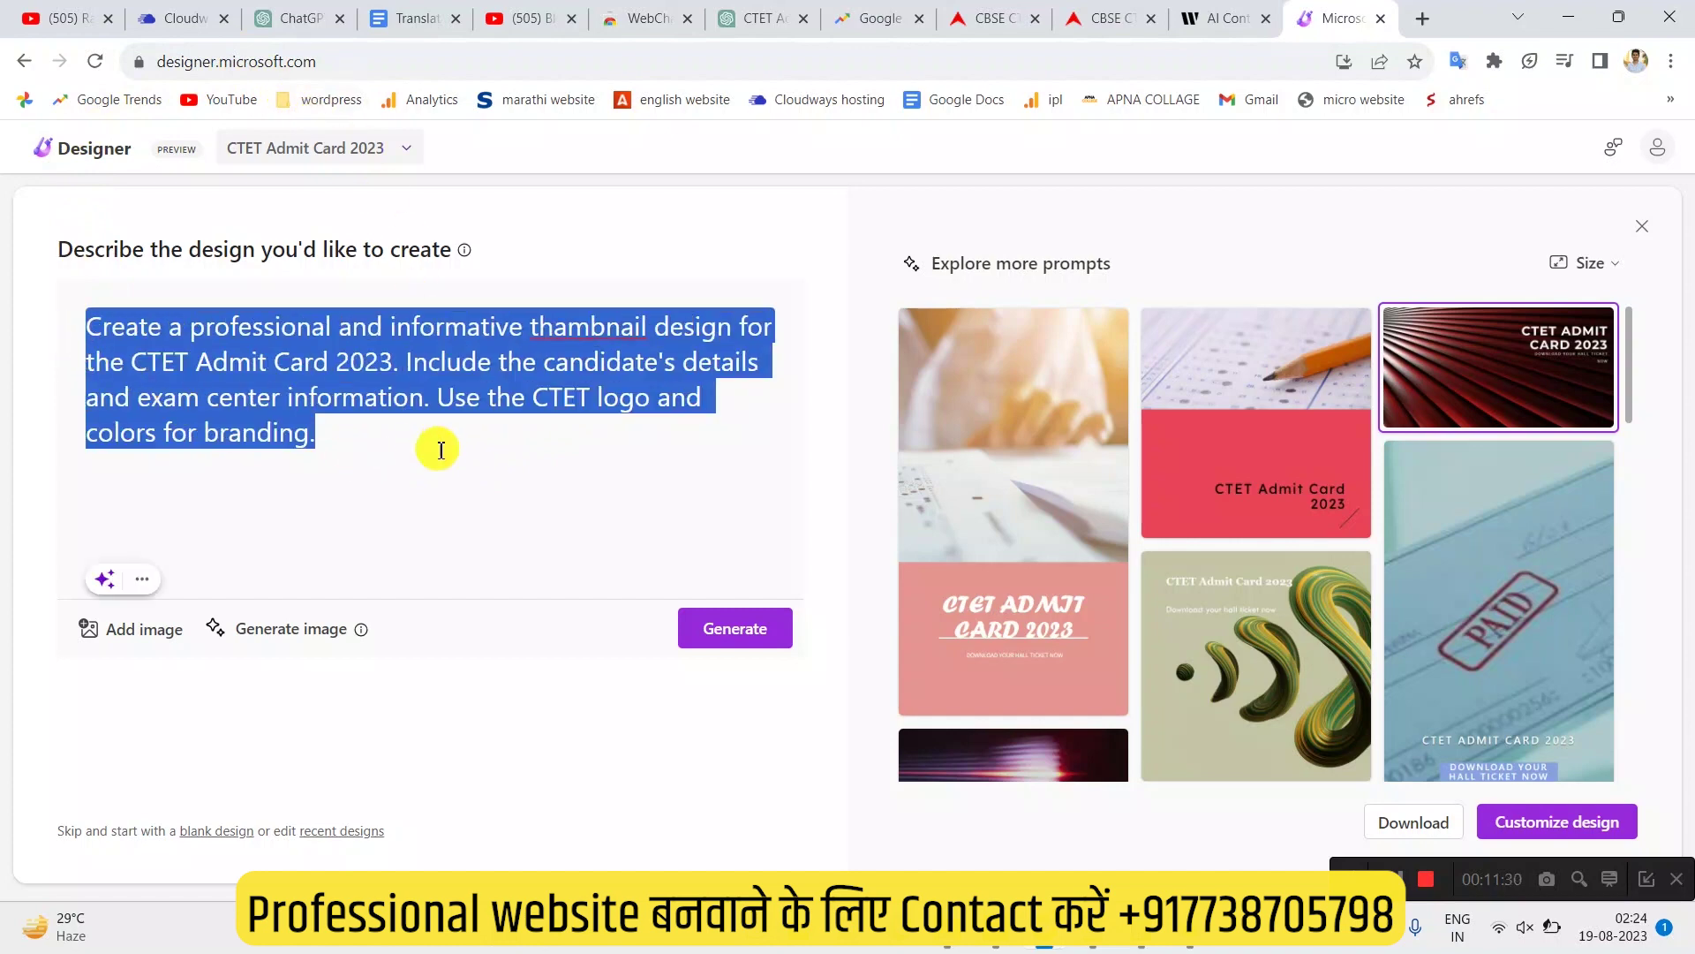
{"action": "left_click", "coordinate": [238, 343]}
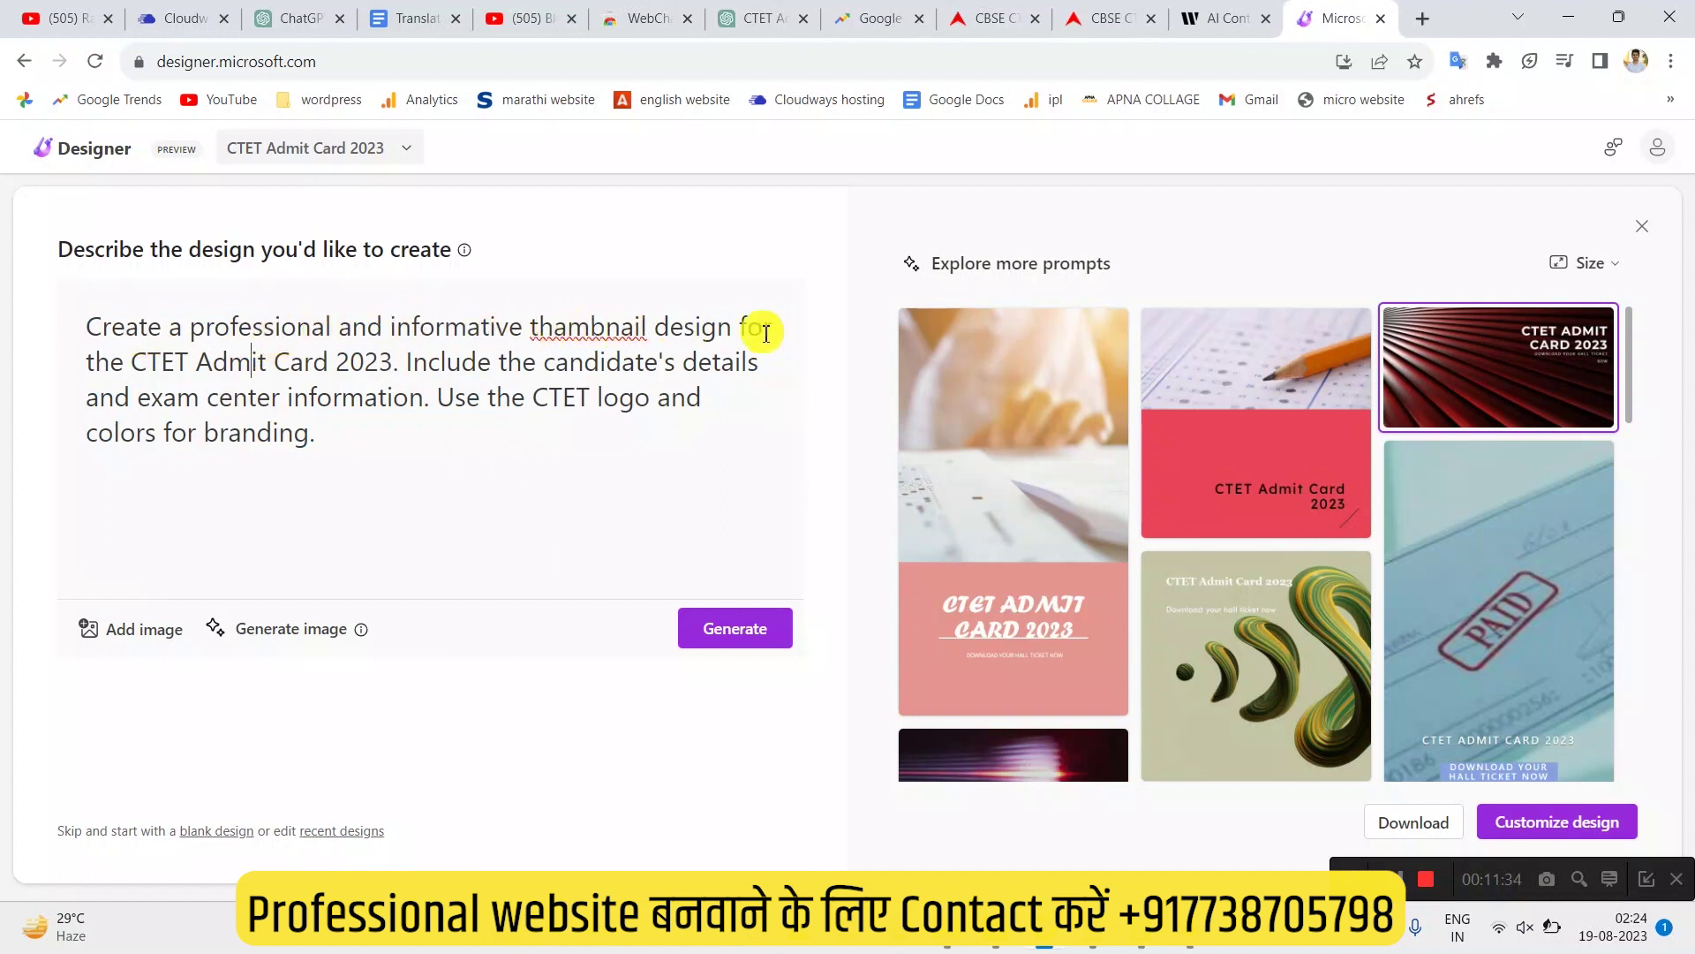
{"action": "left_click_drag", "start_coordinate": [134, 362], "coordinate": [714, 398]}
{"action": "left_click", "coordinate": [398, 360]}
{"action": "left_click_drag", "start_coordinate": [599, 477], "coordinate": [415, 369]}
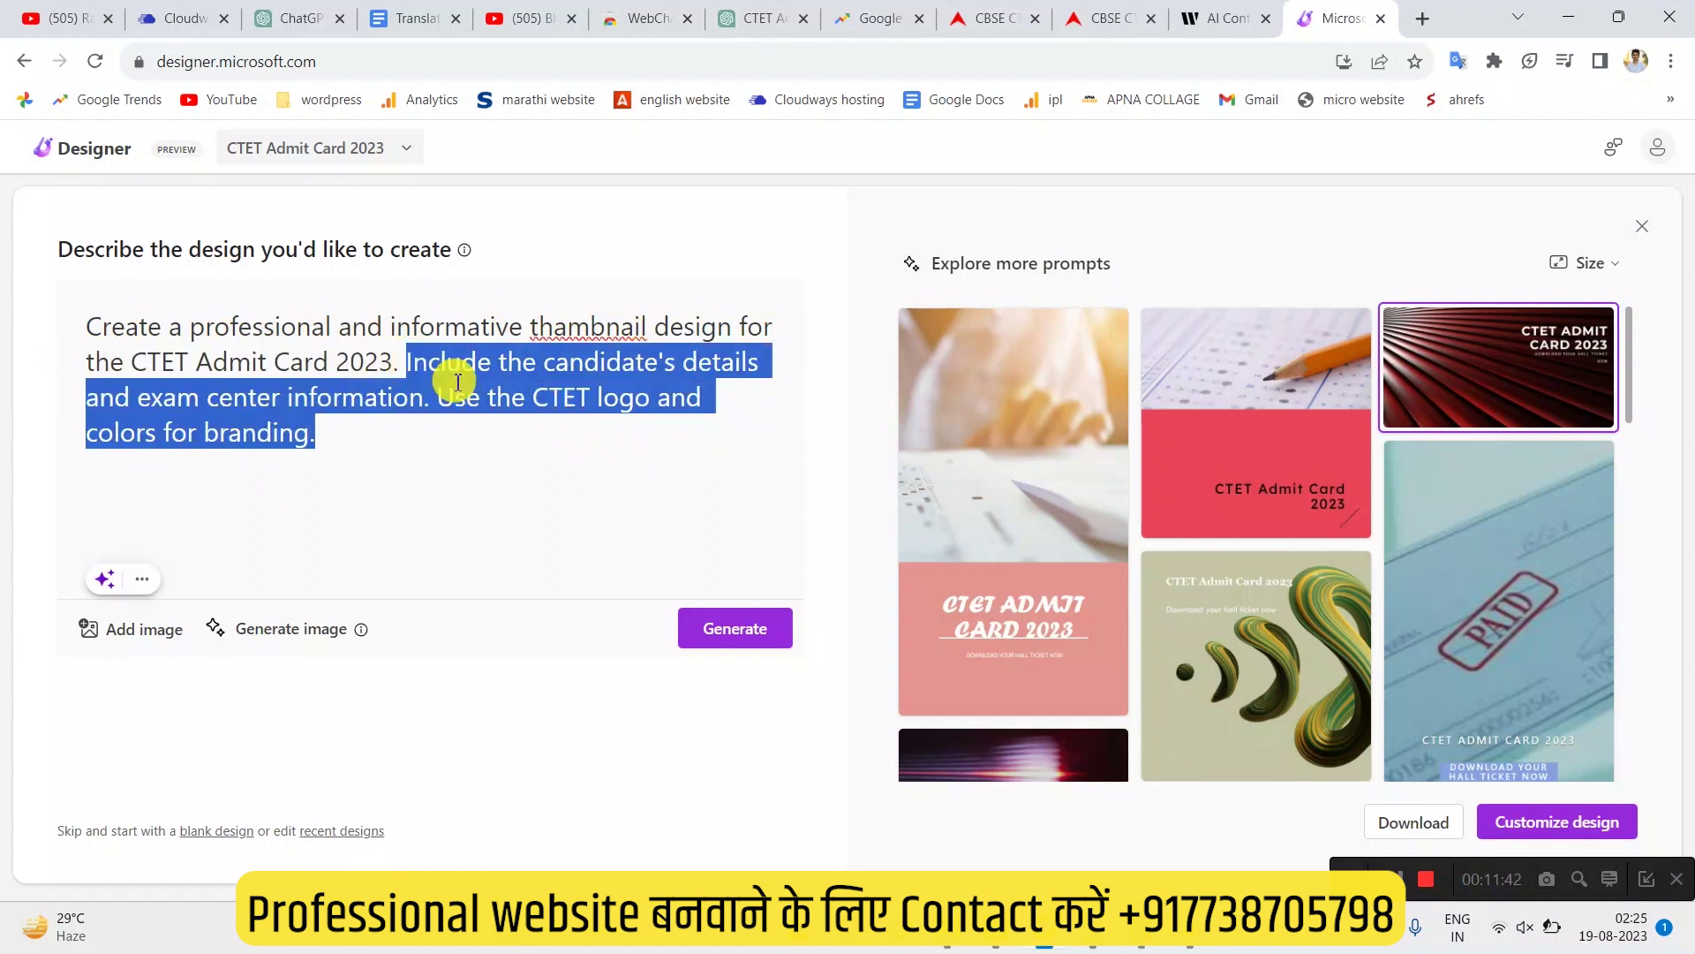
{"action": "left_click", "coordinate": [740, 643]}
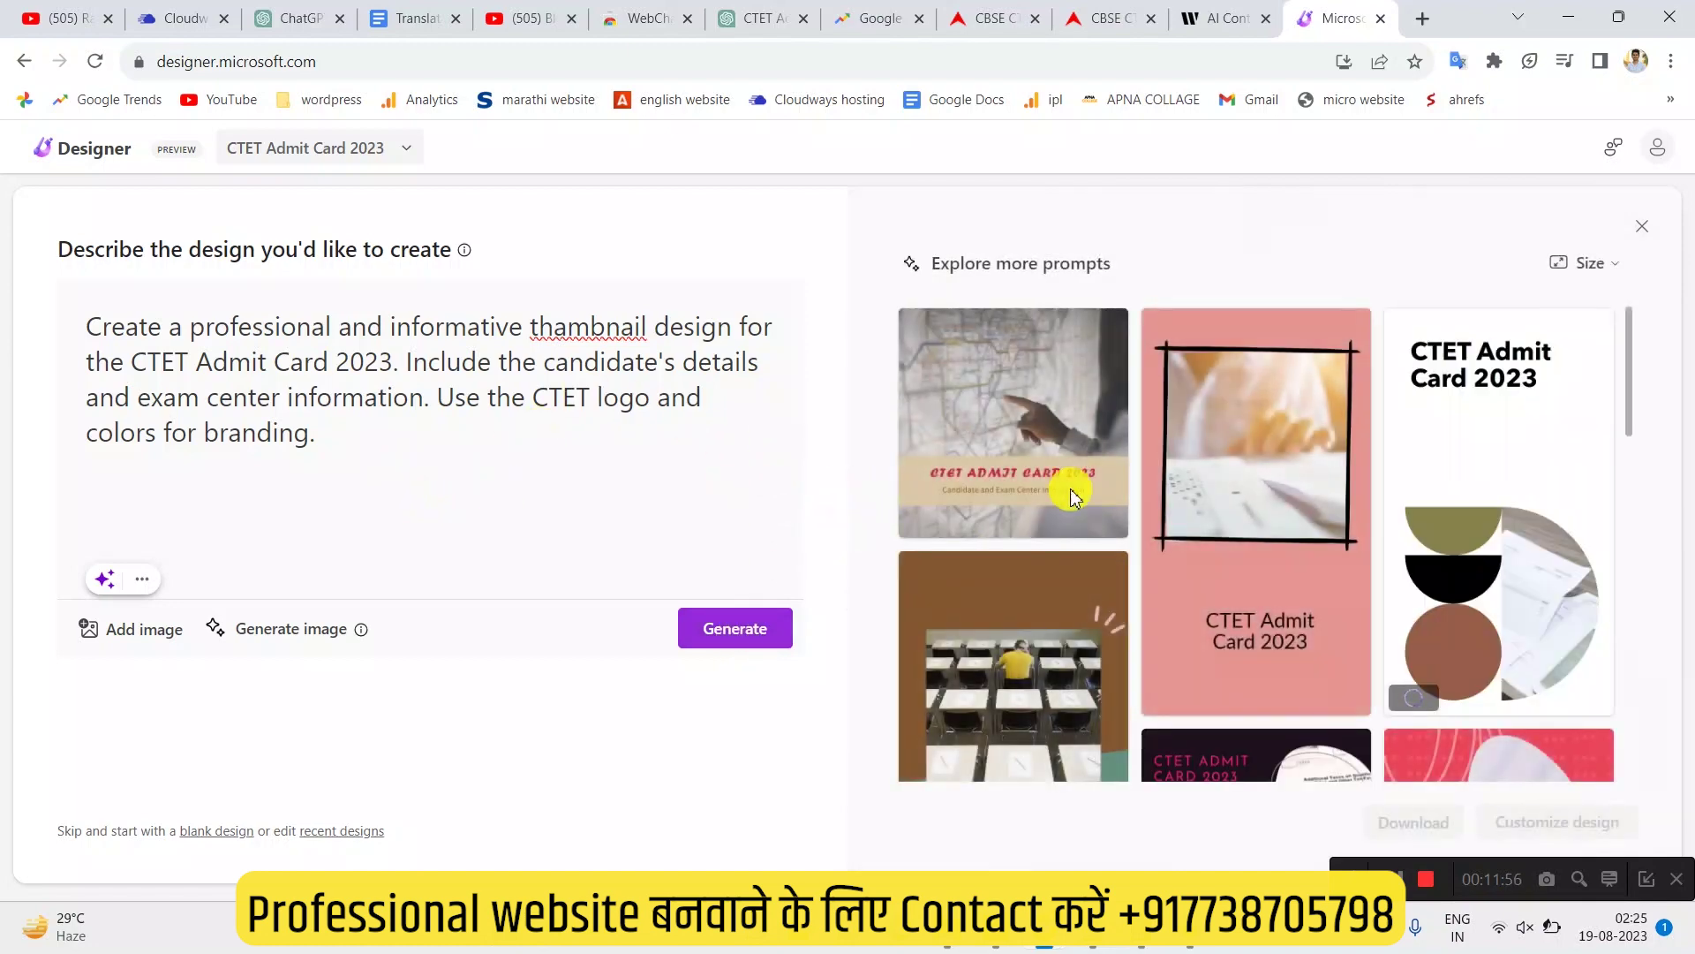
Browse the generated designs, choose the wide white CTET Admit Card 2023 one with the notebook photo, and customize it in place of the current design
{"action": "scroll", "coordinate": [1219, 466], "scroll_direction": "down", "scroll_amount": 6}
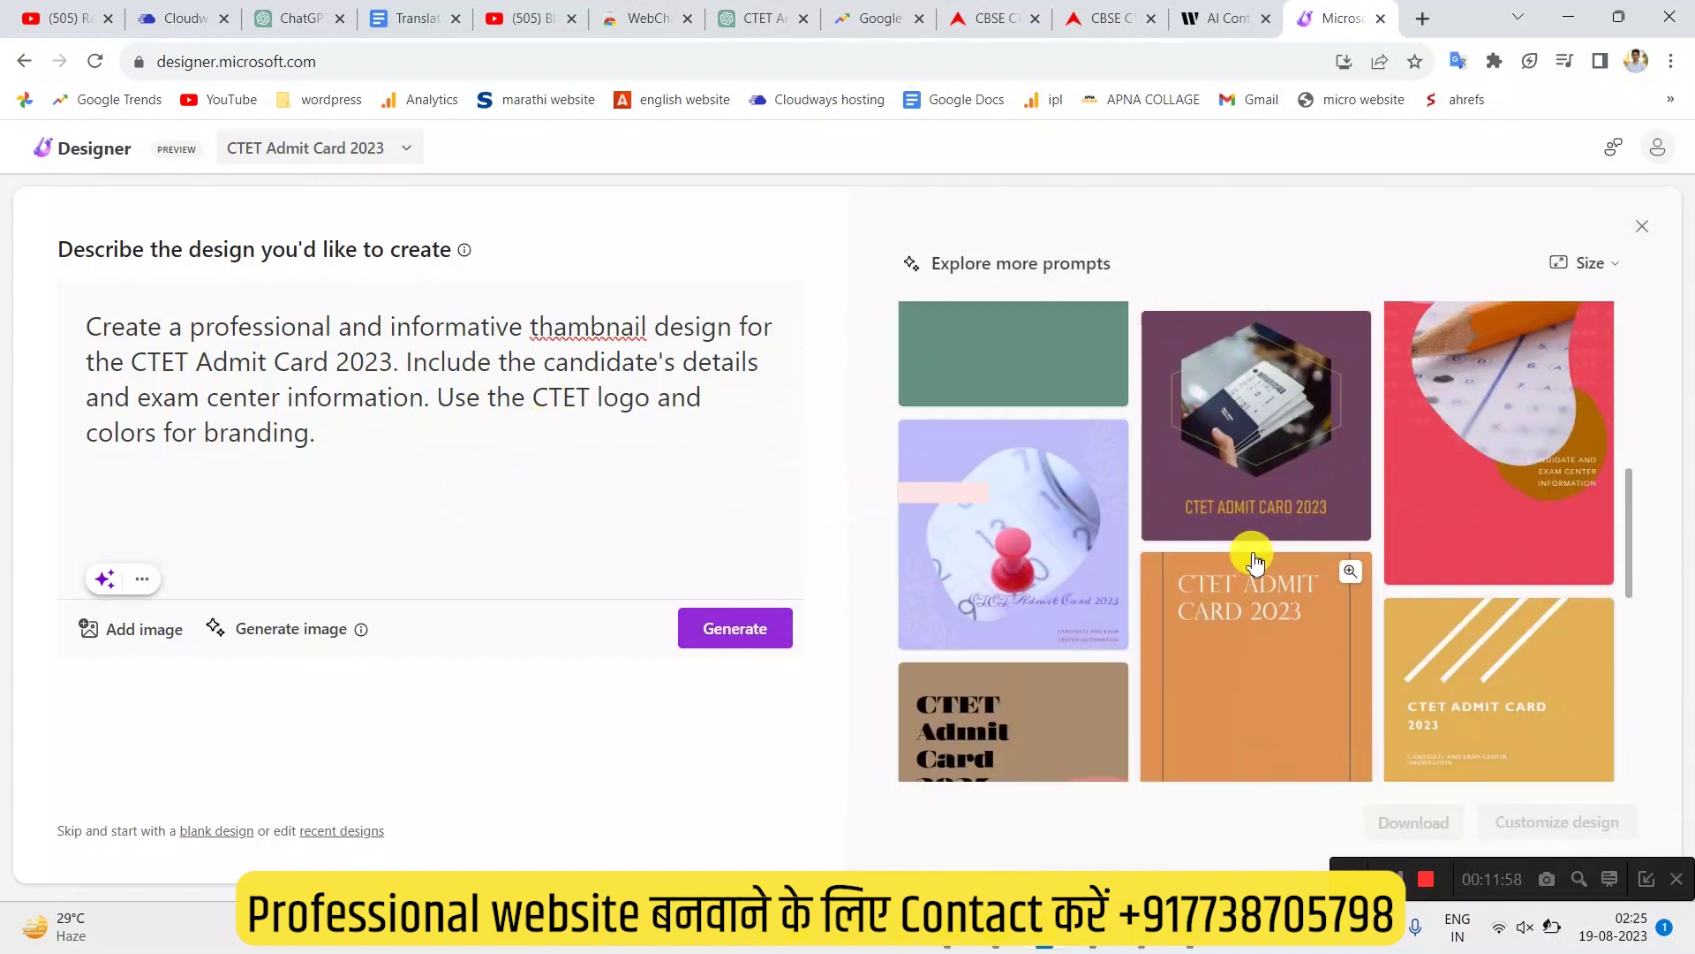
{"action": "scroll", "coordinate": [1255, 565], "scroll_direction": "up", "scroll_amount": 3}
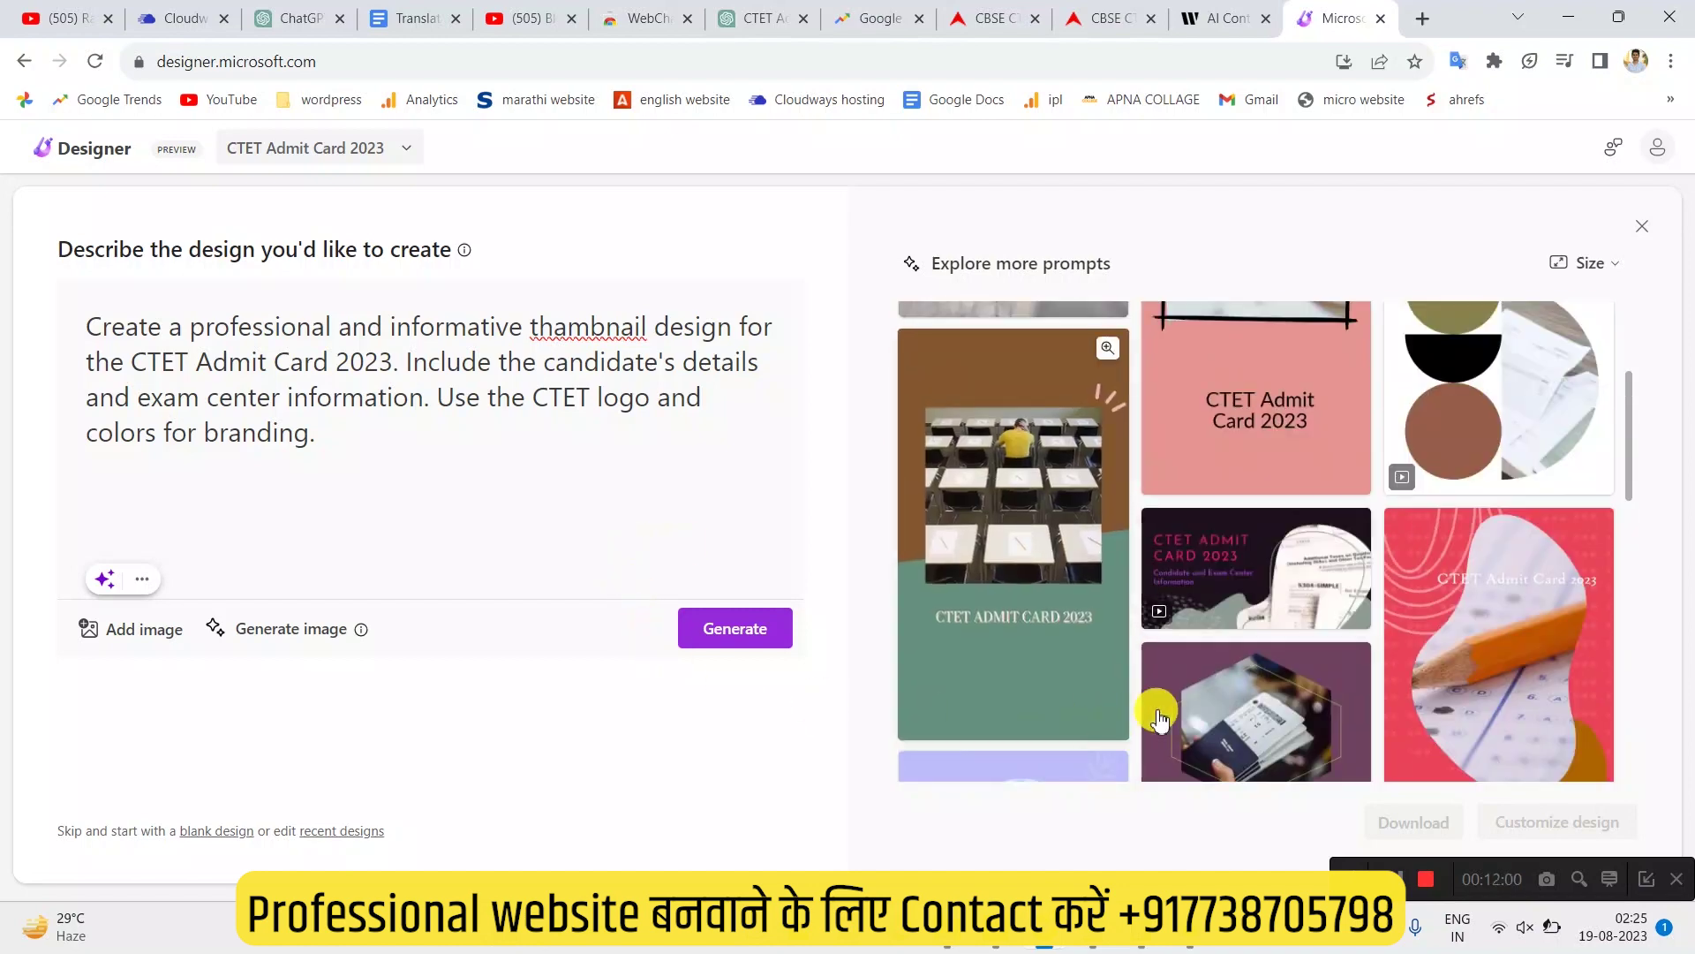
{"action": "scroll", "coordinate": [1337, 617], "scroll_direction": "down", "scroll_amount": 6}
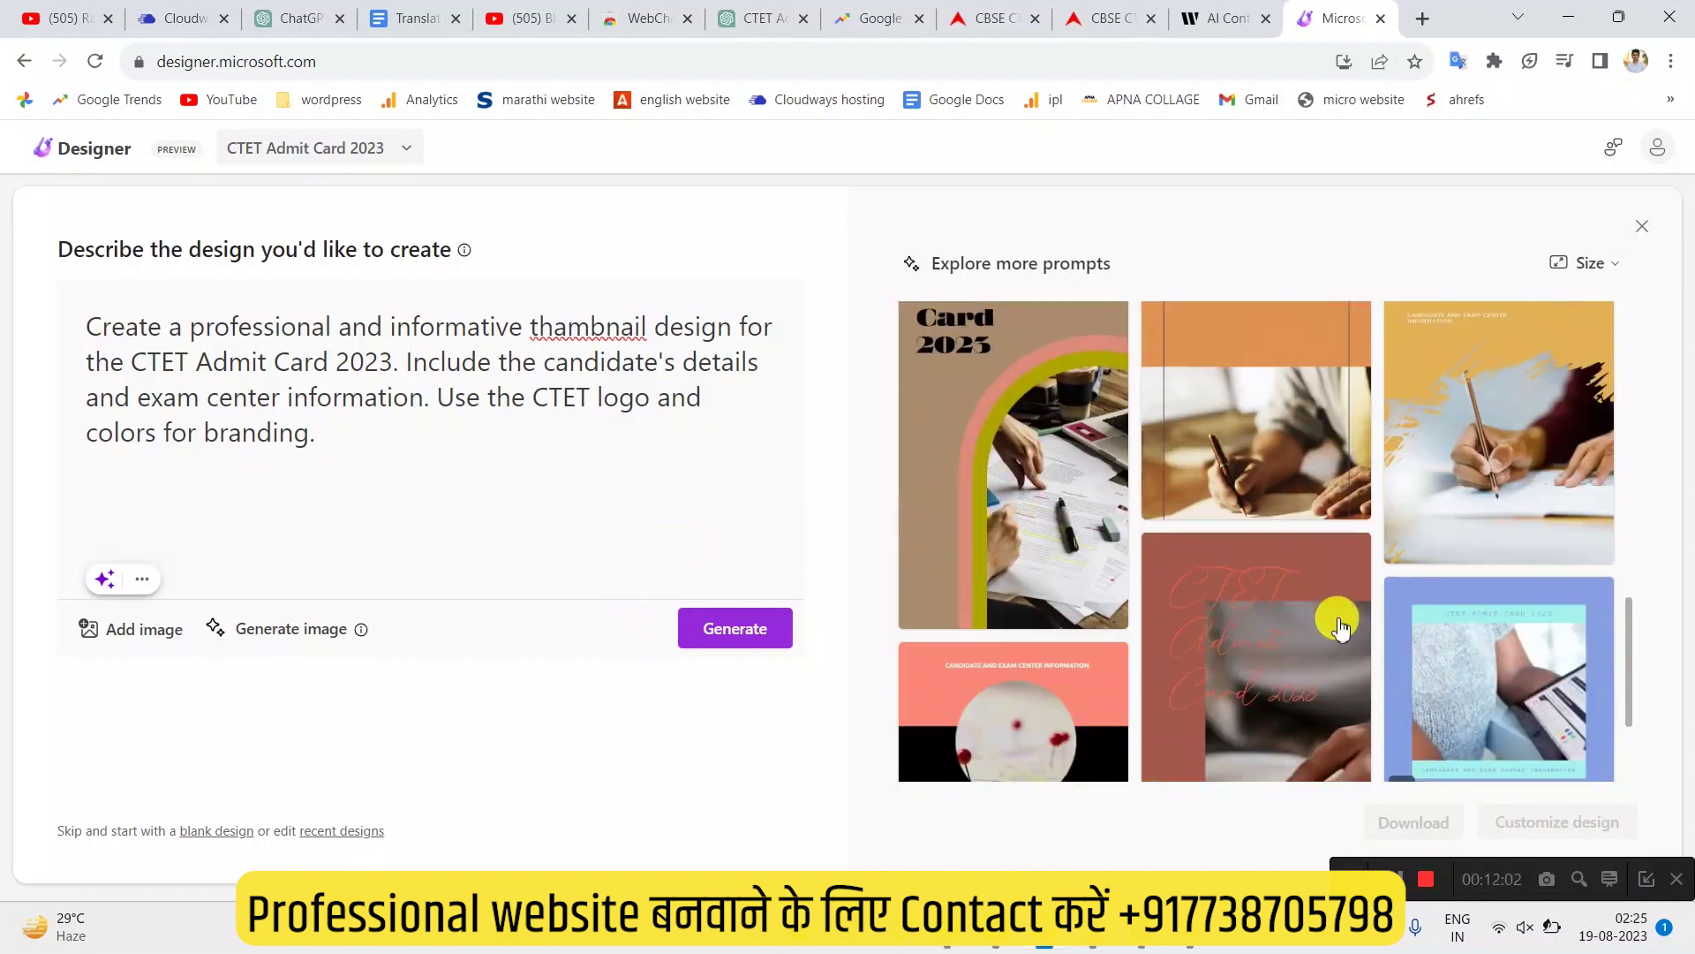
{"action": "scroll", "coordinate": [1336, 622], "scroll_direction": "down", "scroll_amount": 2}
{"action": "left_click", "coordinate": [1470, 714]}
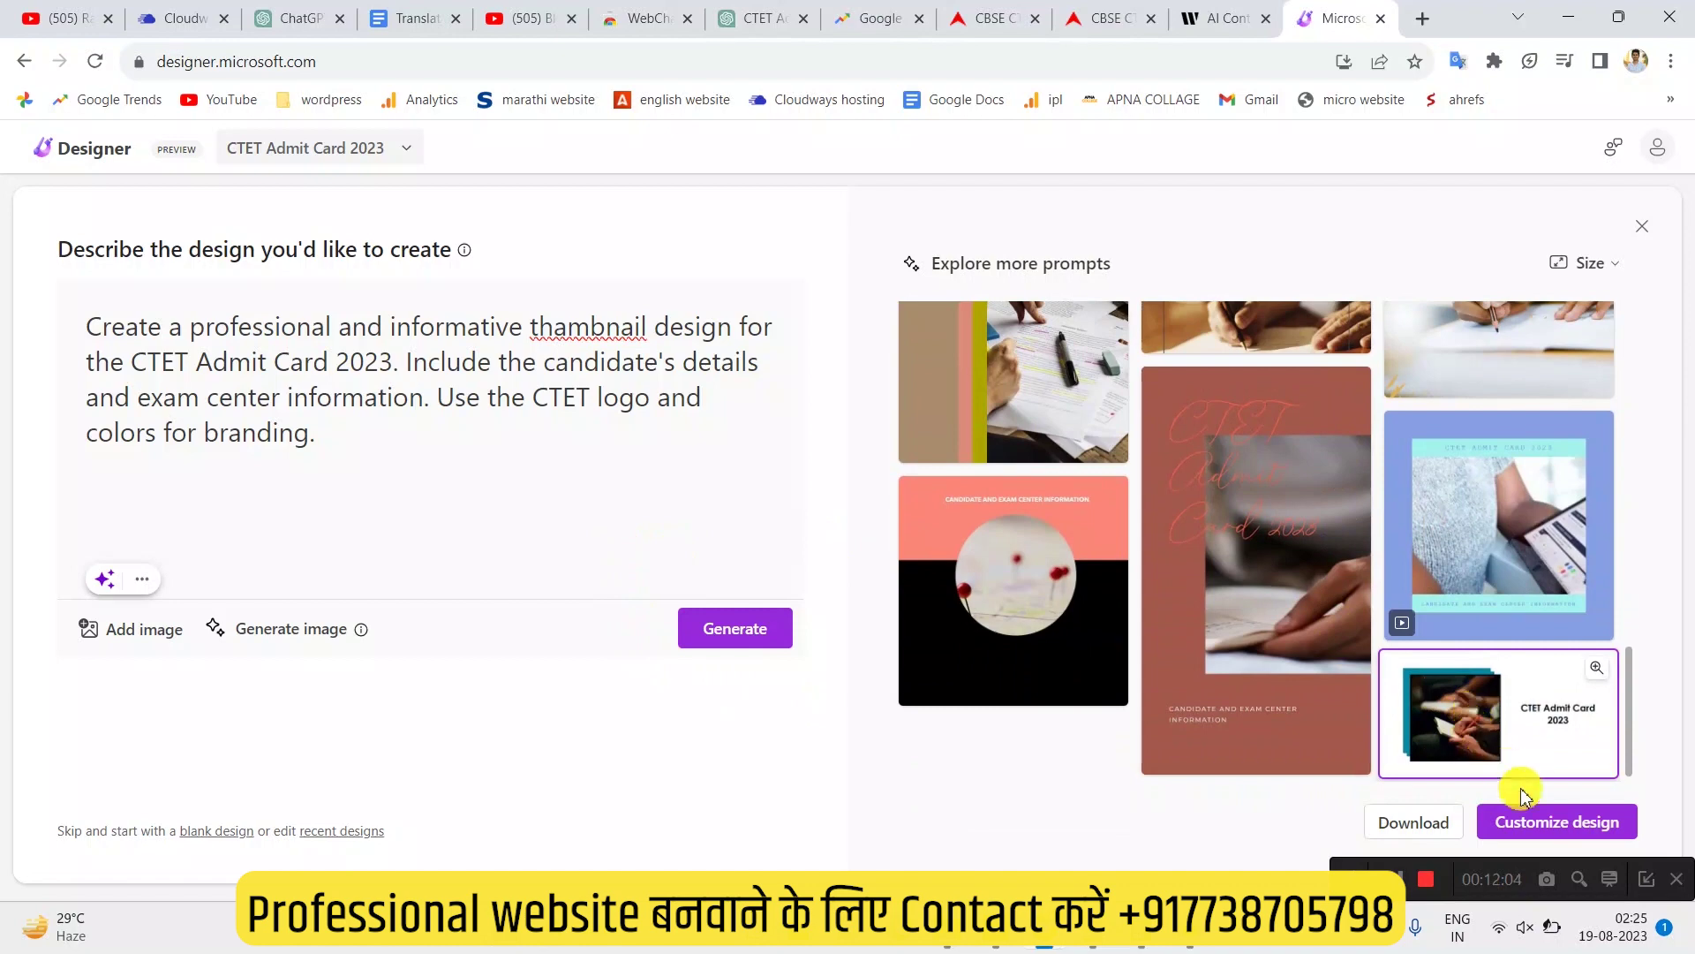
{"action": "left_click", "coordinate": [1530, 831]}
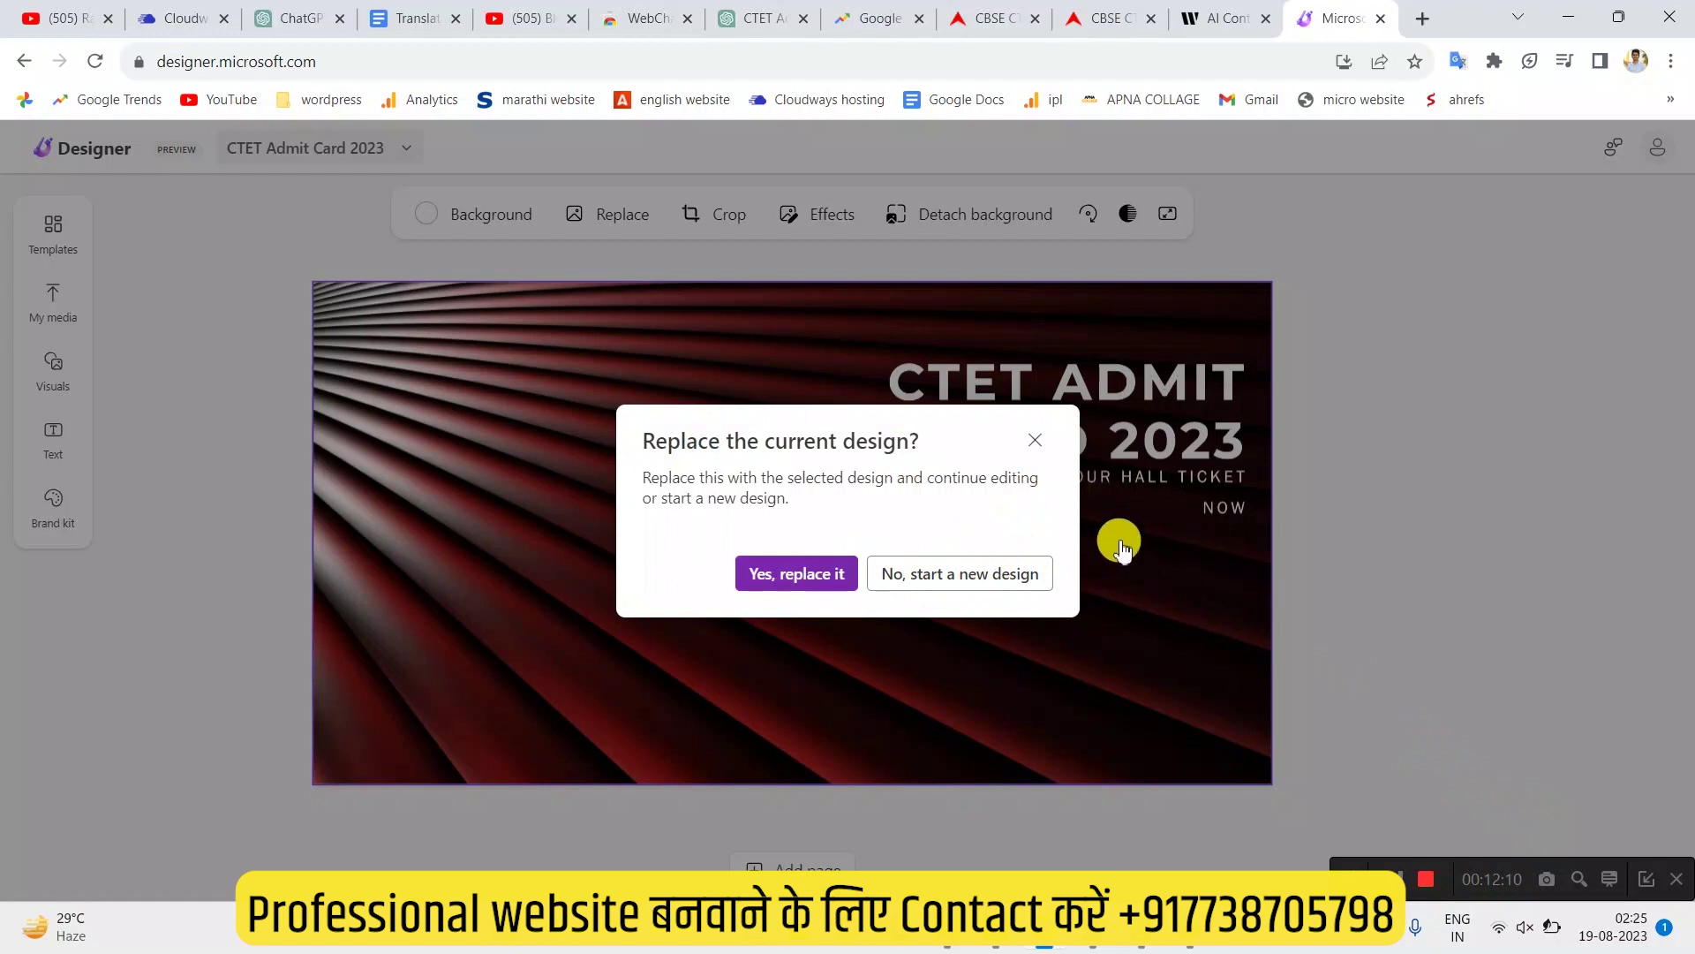
{"action": "key", "text": "Return"}
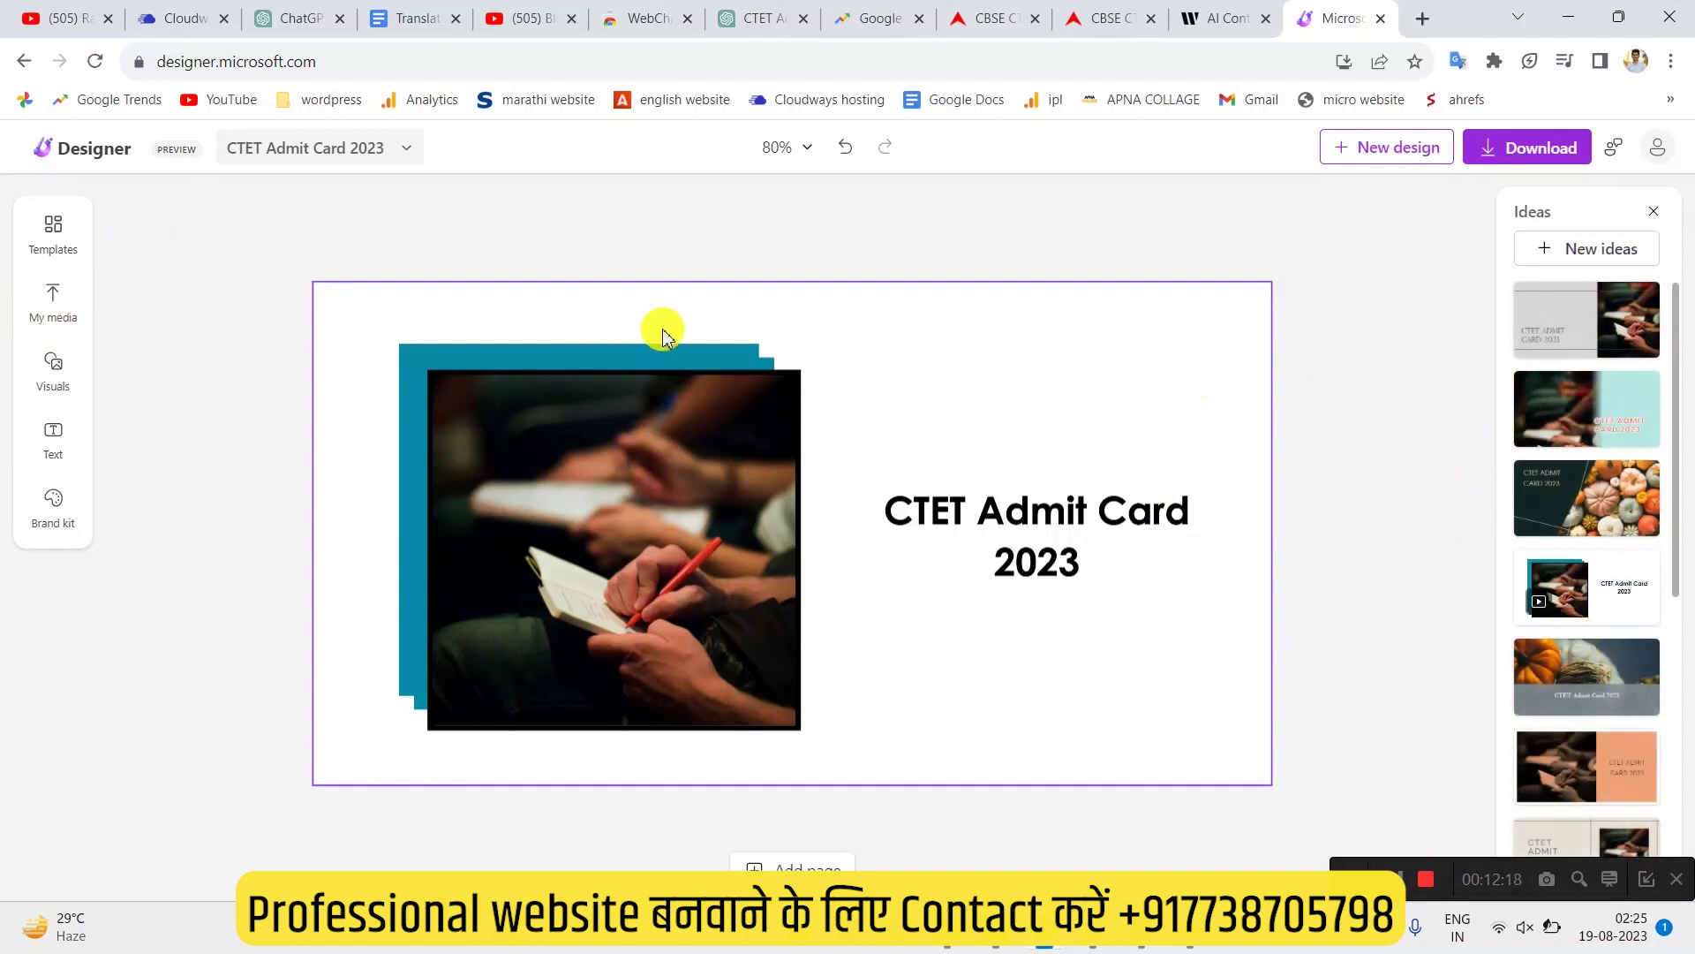
Enlarge the white background rectangle past the canvas's upper-left corner to cover the teal strips along the top and left edges
{"action": "left_click", "coordinate": [1049, 487]}
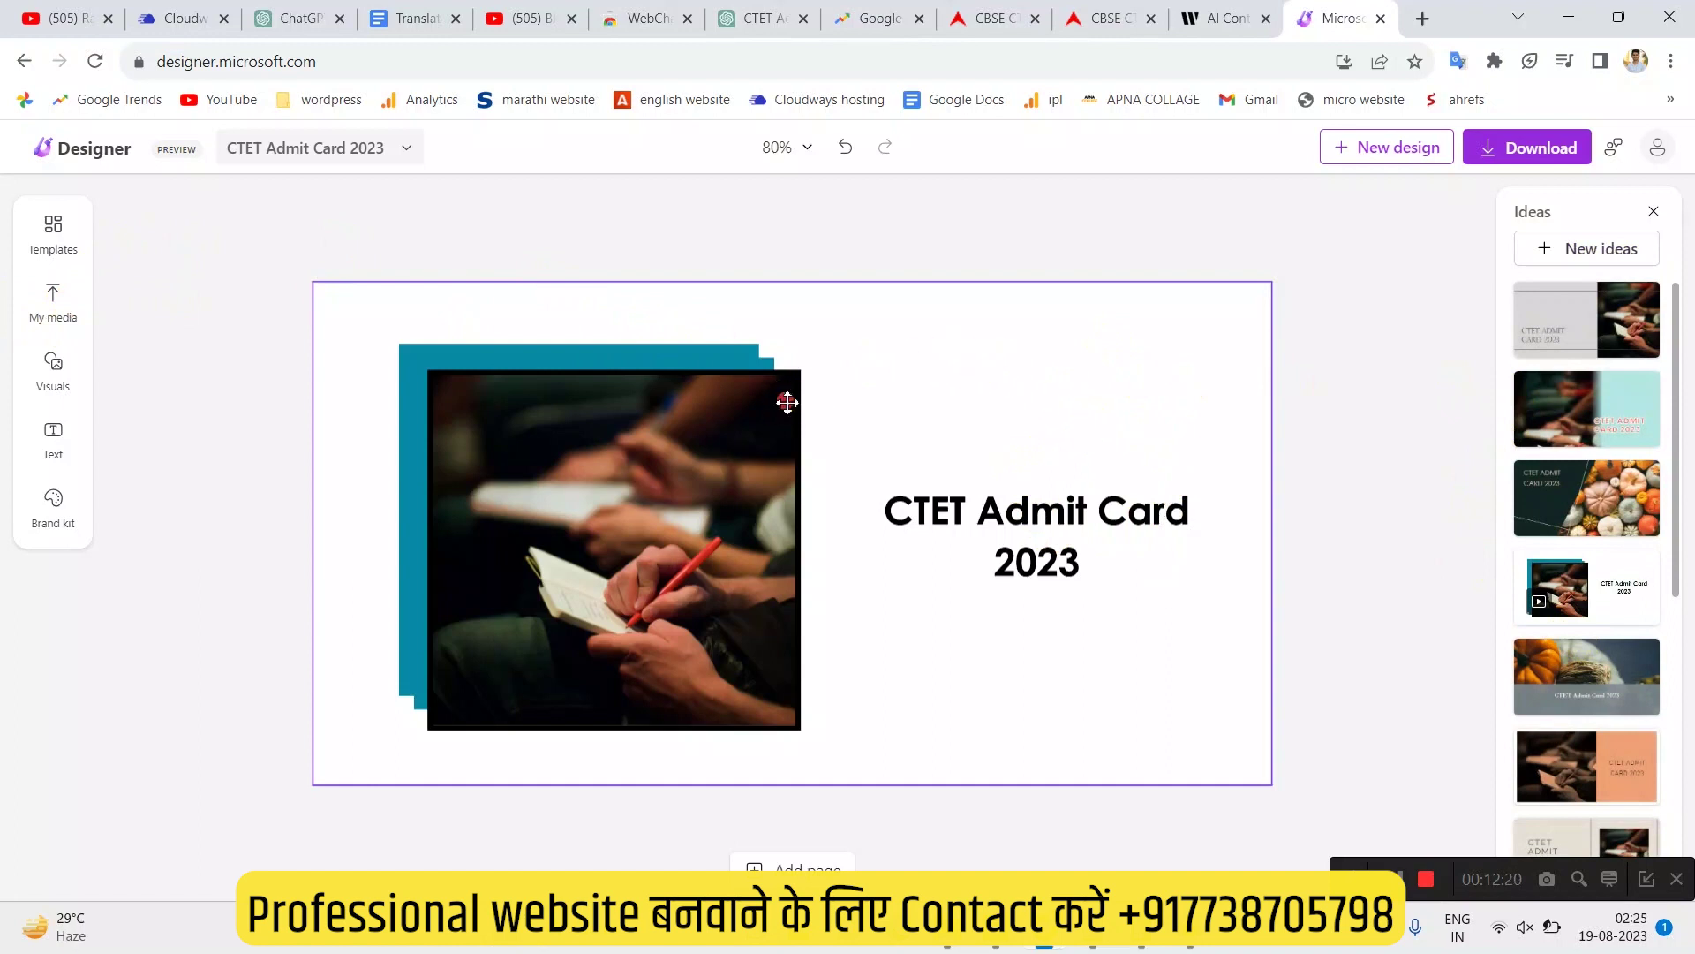
{"action": "left_click", "coordinate": [962, 532]}
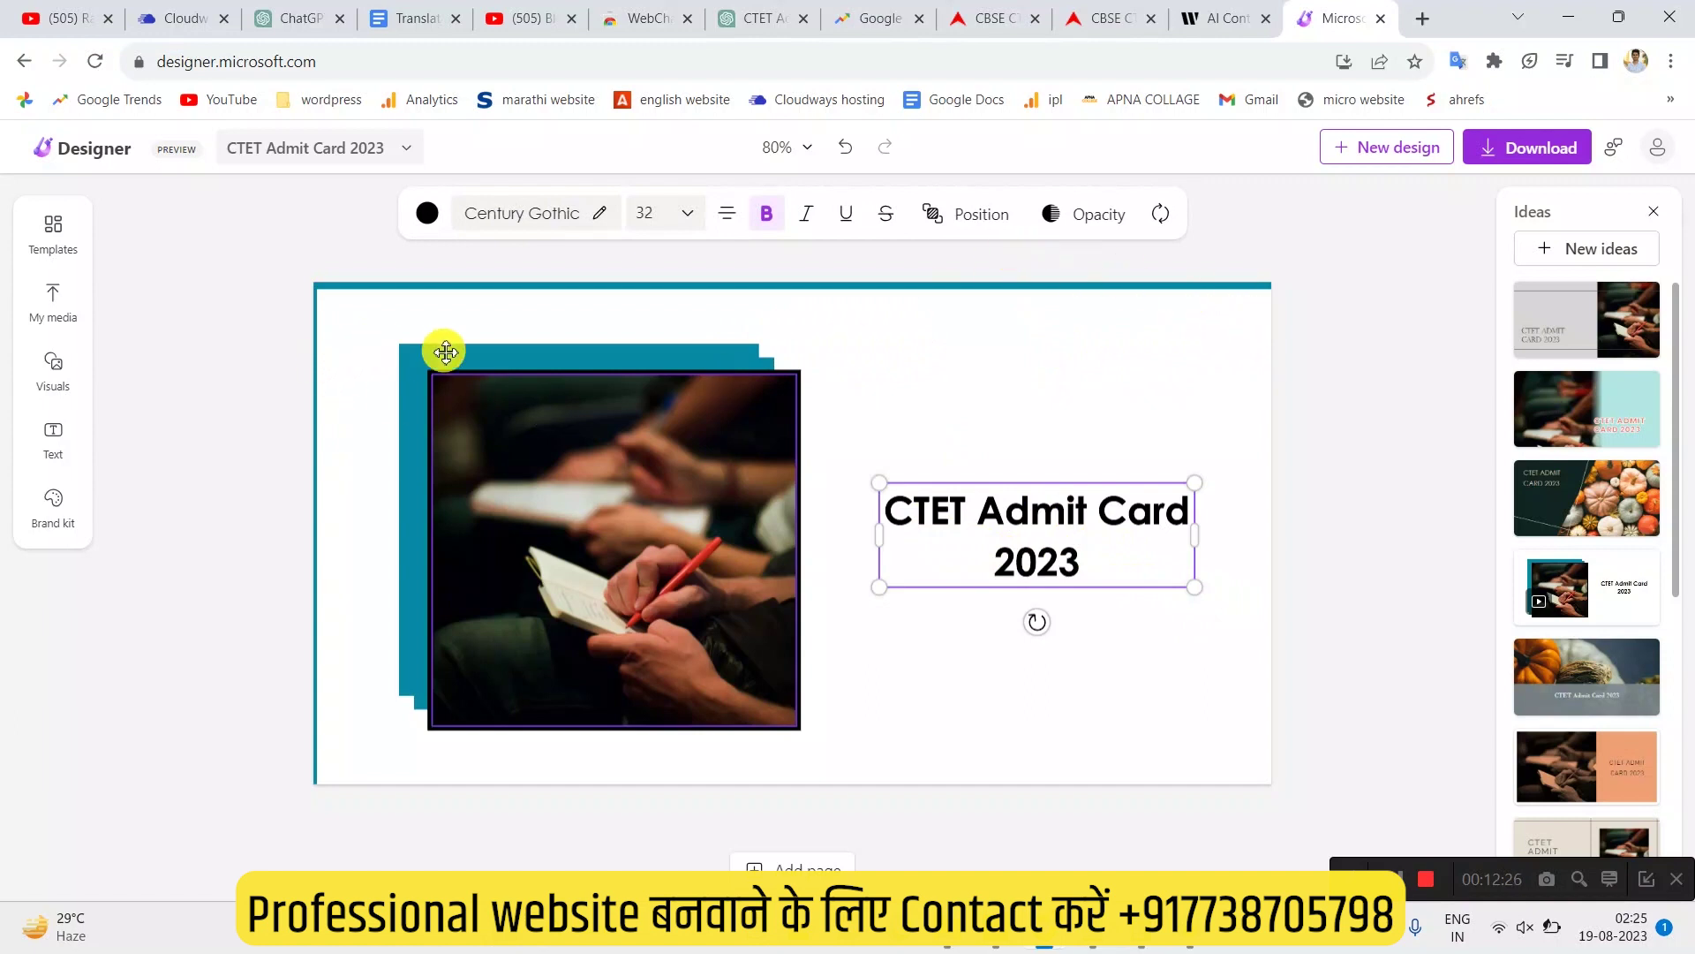
{"action": "left_click", "coordinate": [1016, 658]}
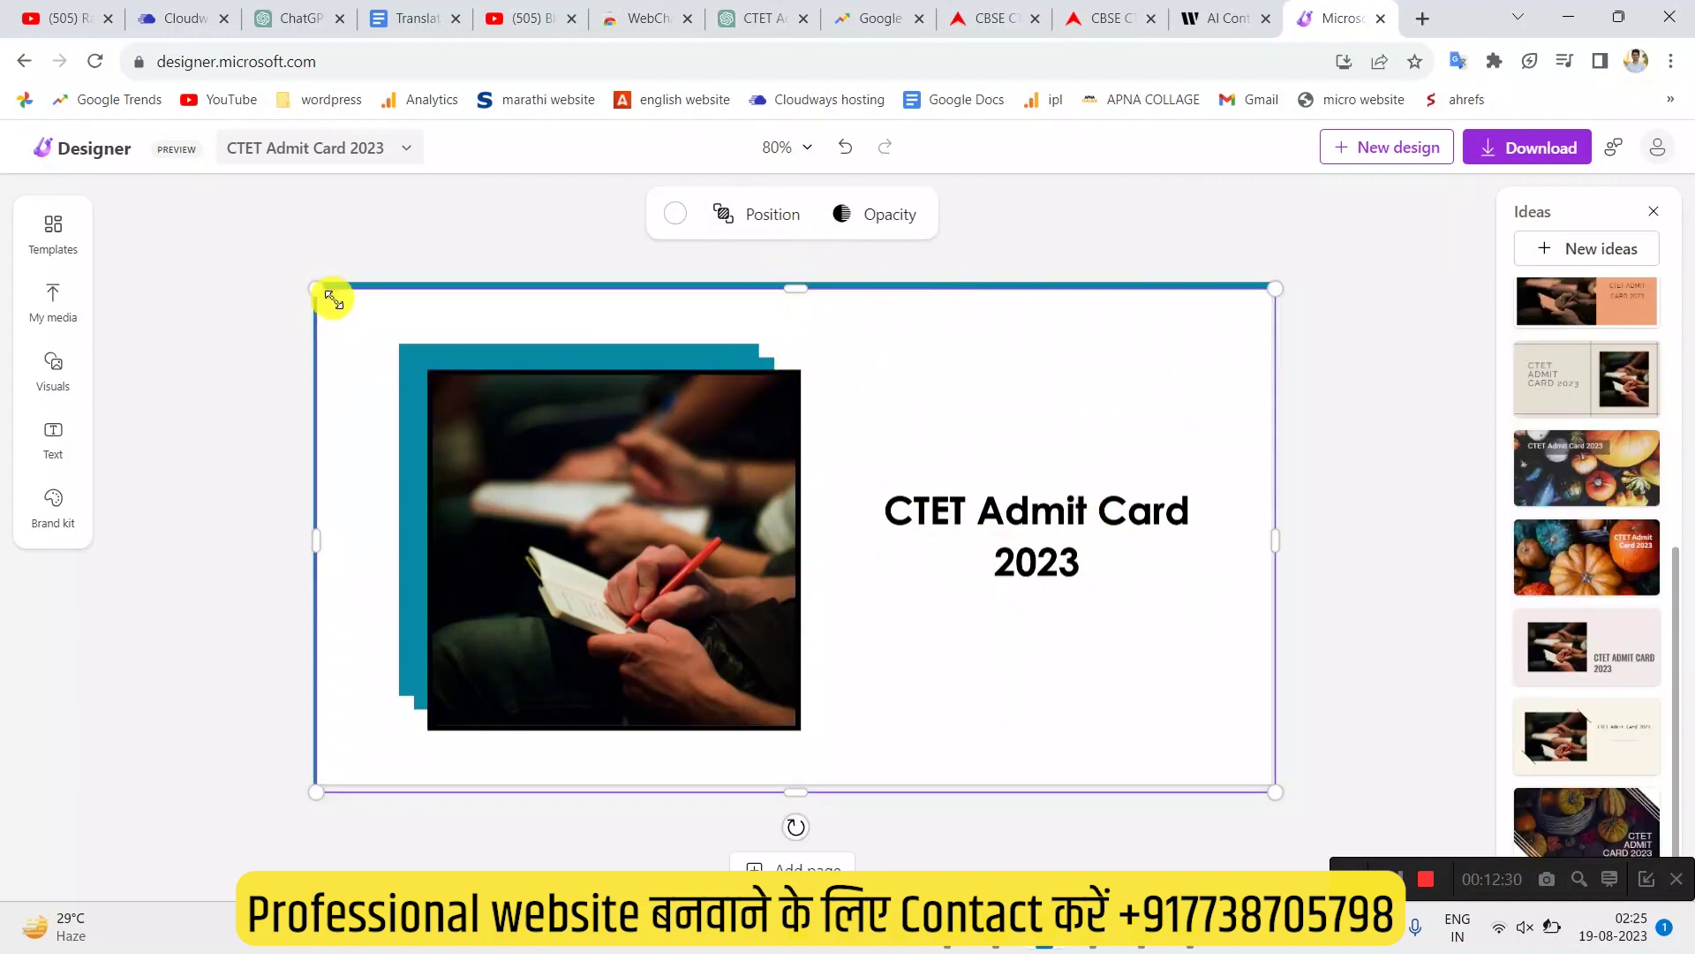
{"action": "left_click_drag", "start_coordinate": [333, 299], "coordinate": [289, 275]}
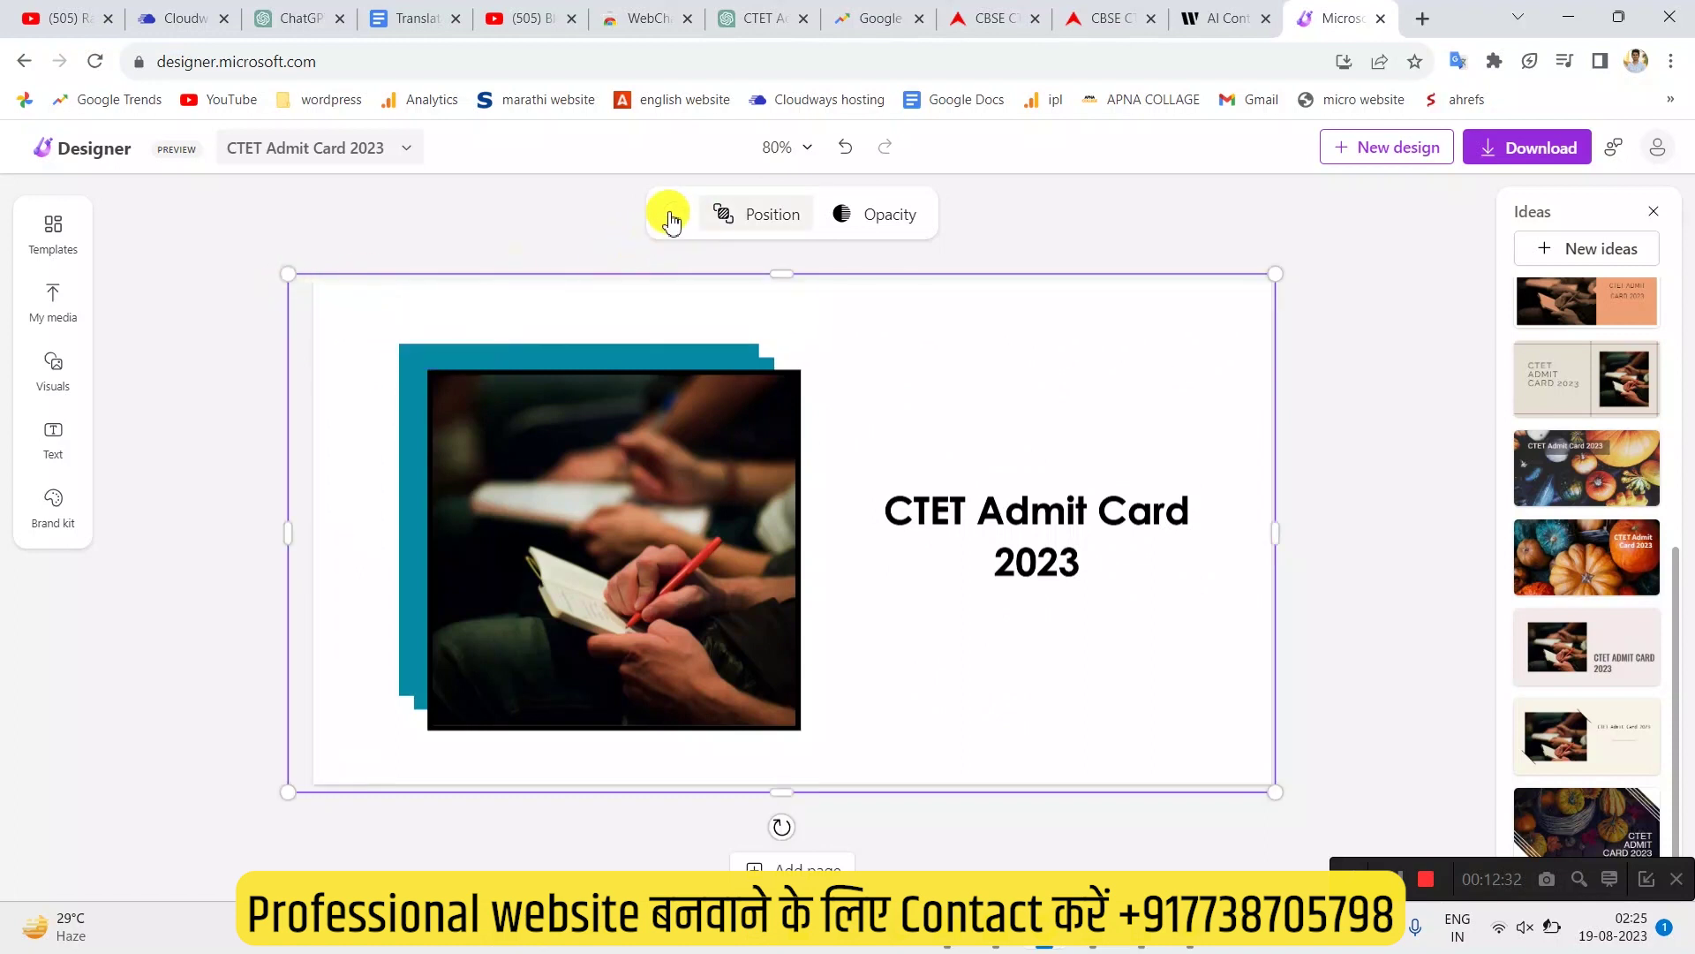